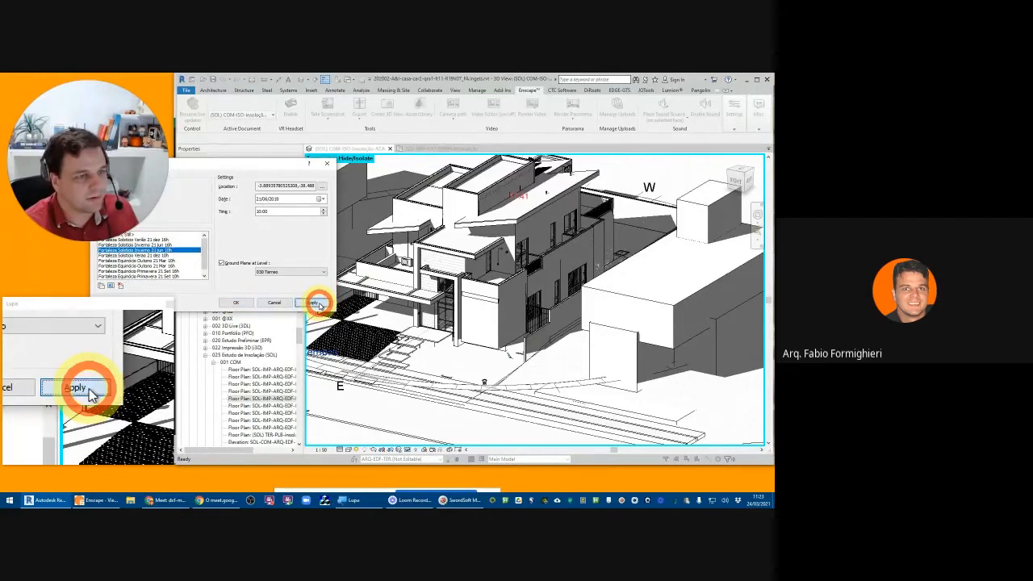
- Apply the solar study preset Fortaleza Solstício Inverno 21 jun 10h to the 3D view's sun settings
{"action": "left_click", "coordinate": [319, 304]}
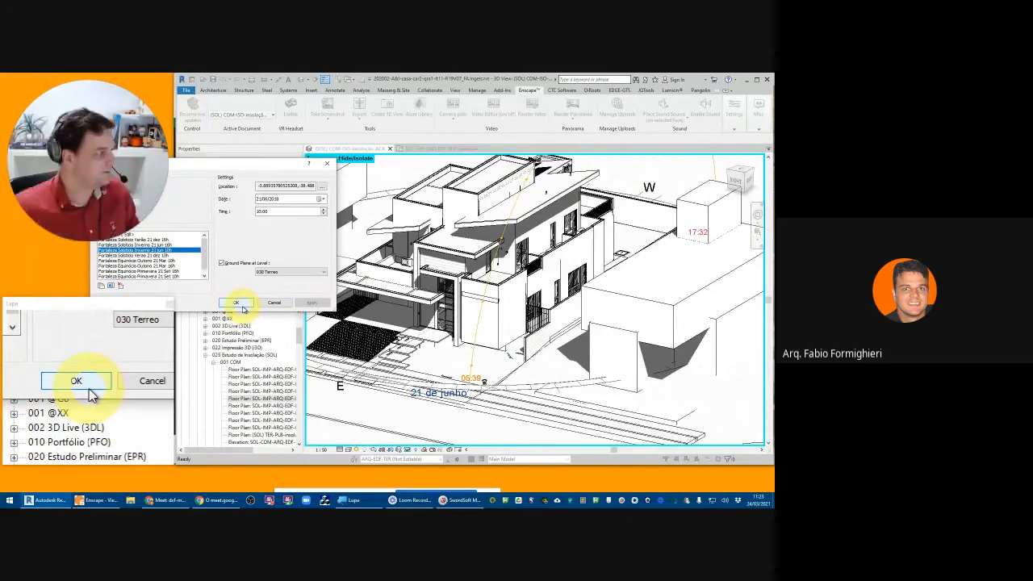
{"action": "left_click", "coordinate": [235, 303]}
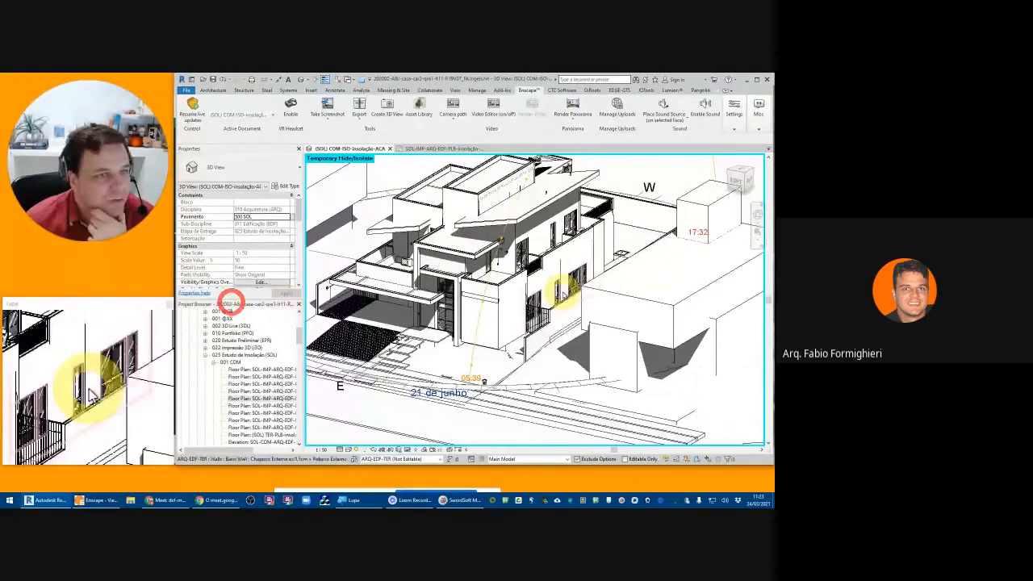
- Examine the winter solstice 10:00 shadows on the house's front entrance, balcony, side windows and surrounding volumes
{"action": "scroll", "coordinate": [638, 302], "scroll_direction": "down", "scroll_amount": 3}
{"action": "scroll", "coordinate": [563, 256], "scroll_direction": "up", "scroll_amount": 2}
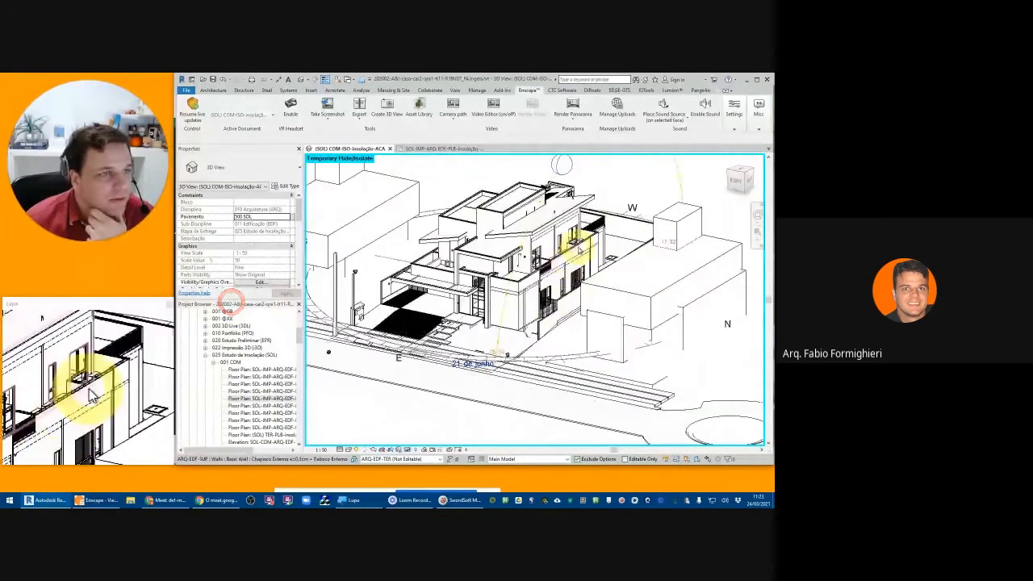
{"action": "scroll", "coordinate": [578, 248], "scroll_direction": "down", "scroll_amount": 3}
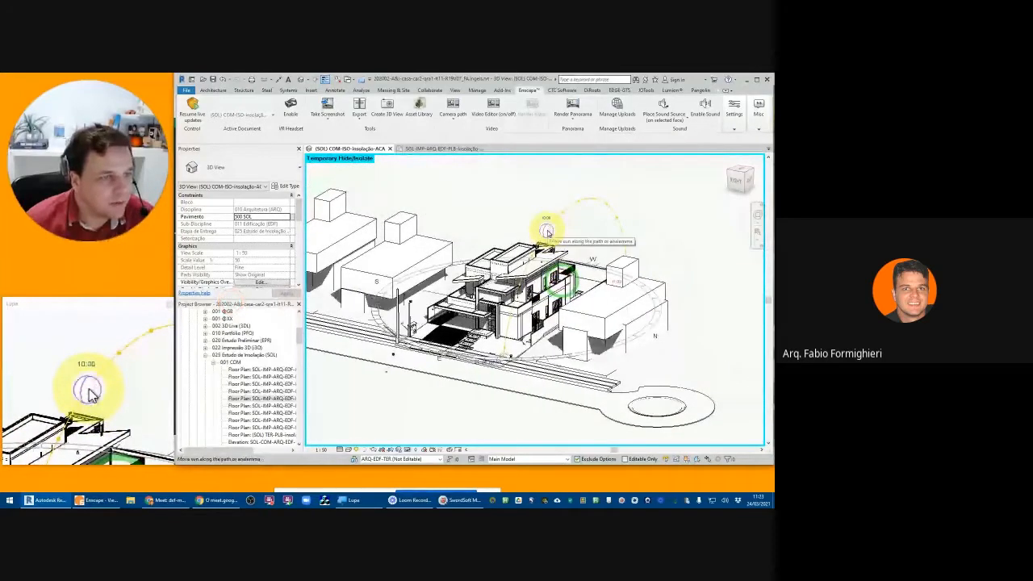
{"action": "scroll", "coordinate": [530, 275], "scroll_direction": "up", "scroll_amount": 4}
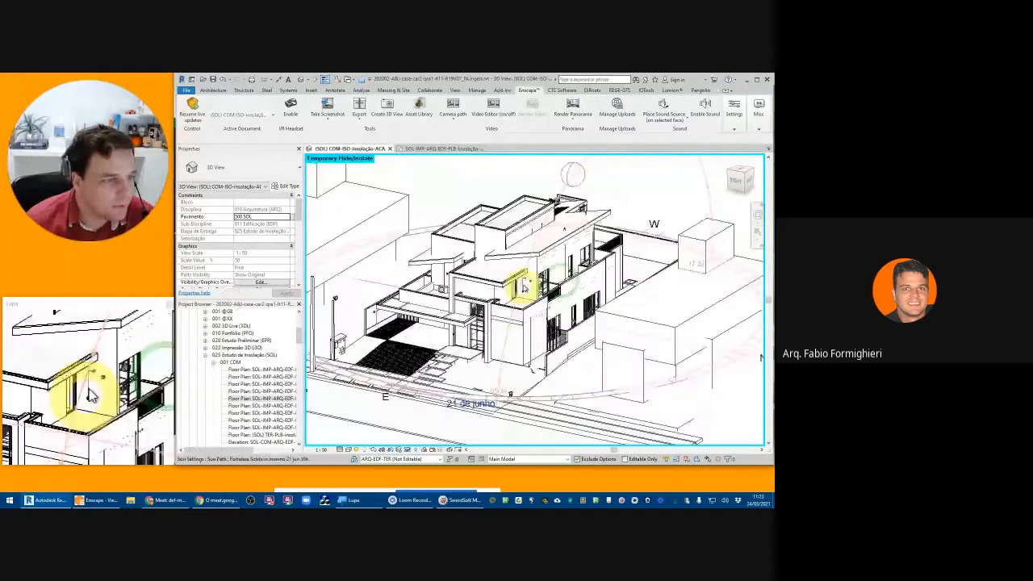
{"action": "scroll", "coordinate": [529, 275], "scroll_direction": "up", "scroll_amount": 2}
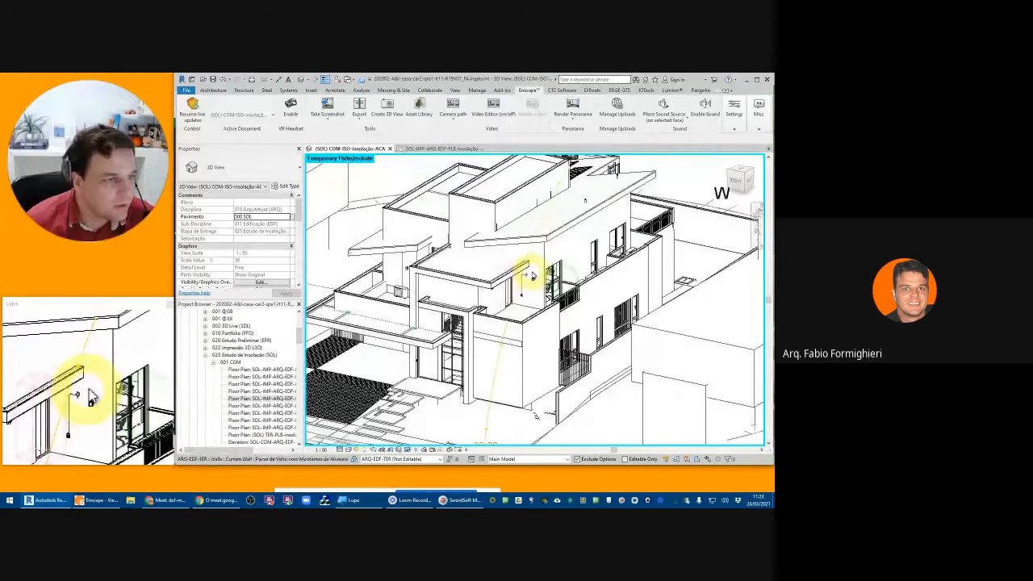
{"action": "scroll", "coordinate": [510, 296], "scroll_direction": "up", "scroll_amount": 2}
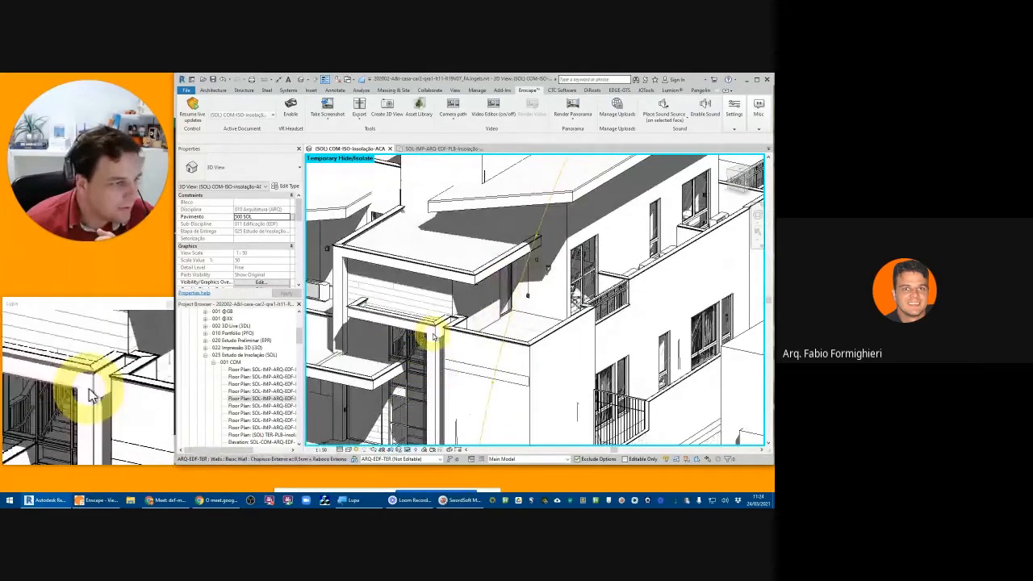
{"action": "scroll", "coordinate": [432, 338], "scroll_direction": "down", "scroll_amount": 2}
{"action": "middle_click", "coordinate": [425, 346]}
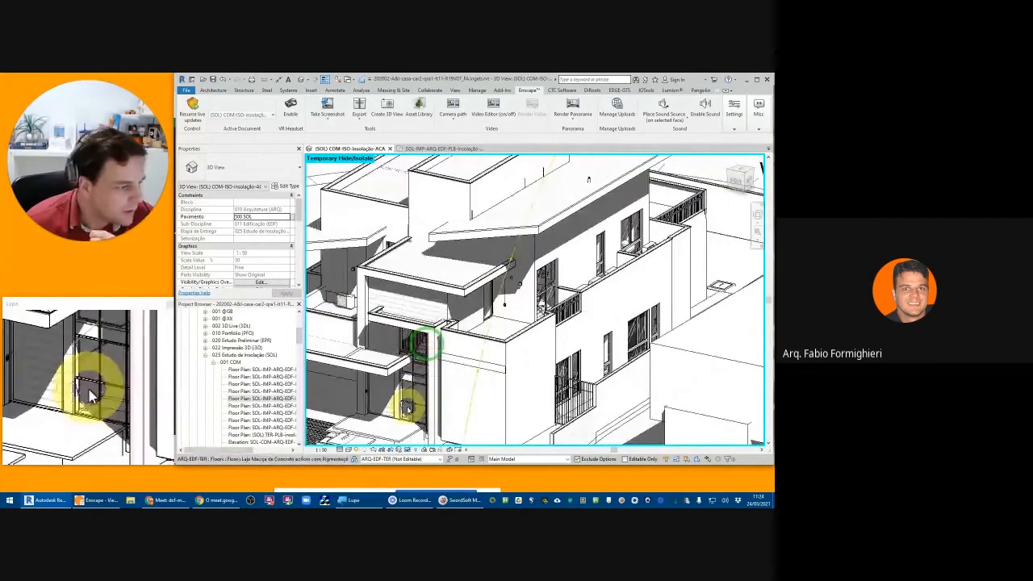
{"action": "left_click_drag", "start_coordinate": [404, 417], "coordinate": [405, 393]}
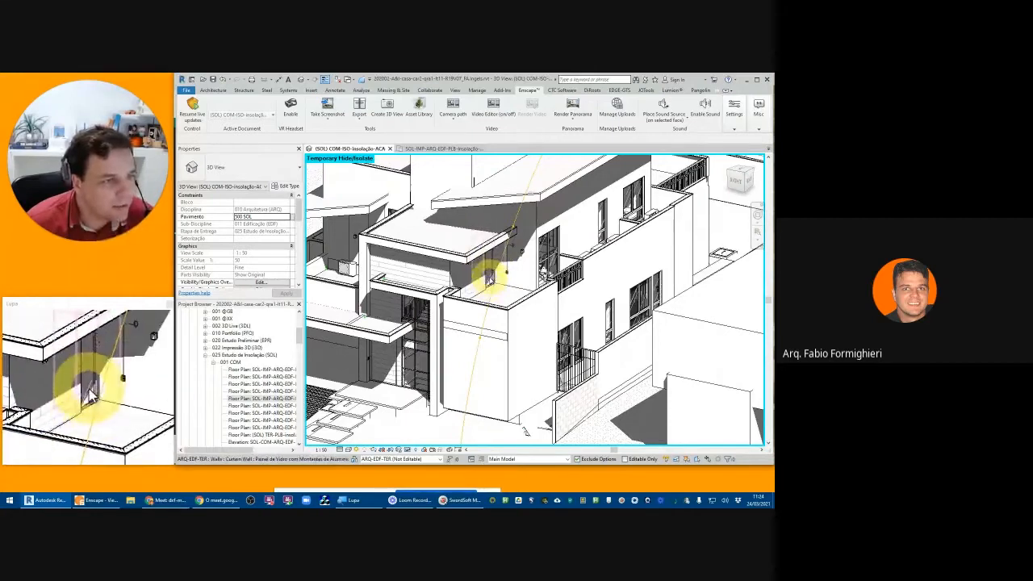
{"action": "left_click_drag", "start_coordinate": [562, 257], "coordinate": [515, 283]}
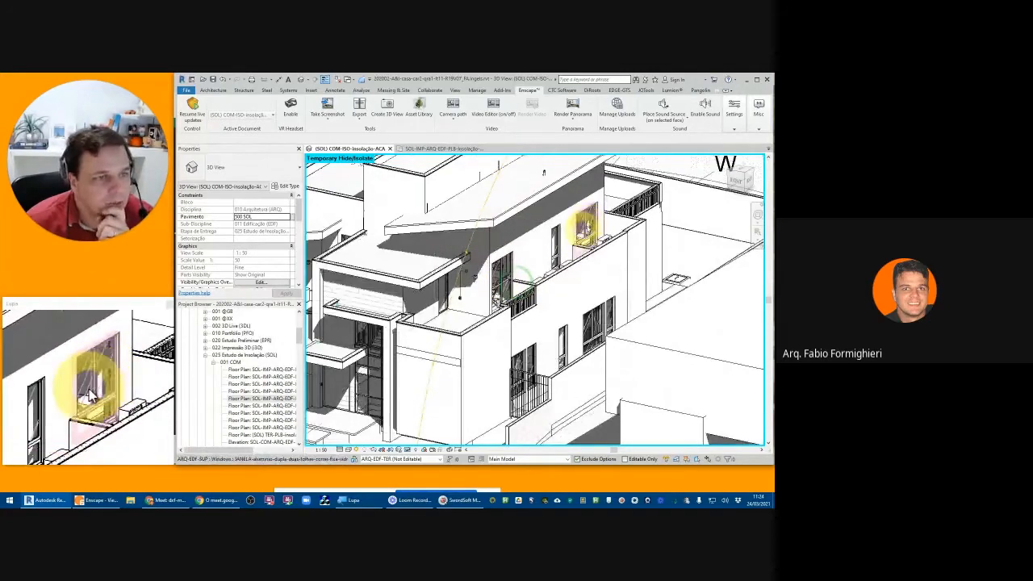
{"action": "scroll", "coordinate": [588, 258], "scroll_direction": "down", "scroll_amount": 3}
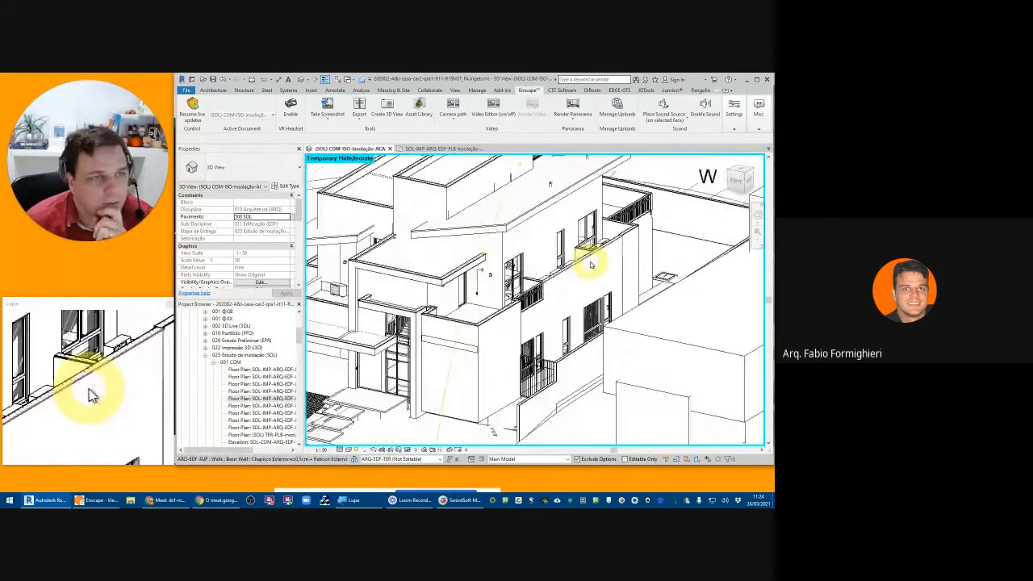
{"action": "scroll", "coordinate": [528, 233], "scroll_direction": "up", "scroll_amount": 2}
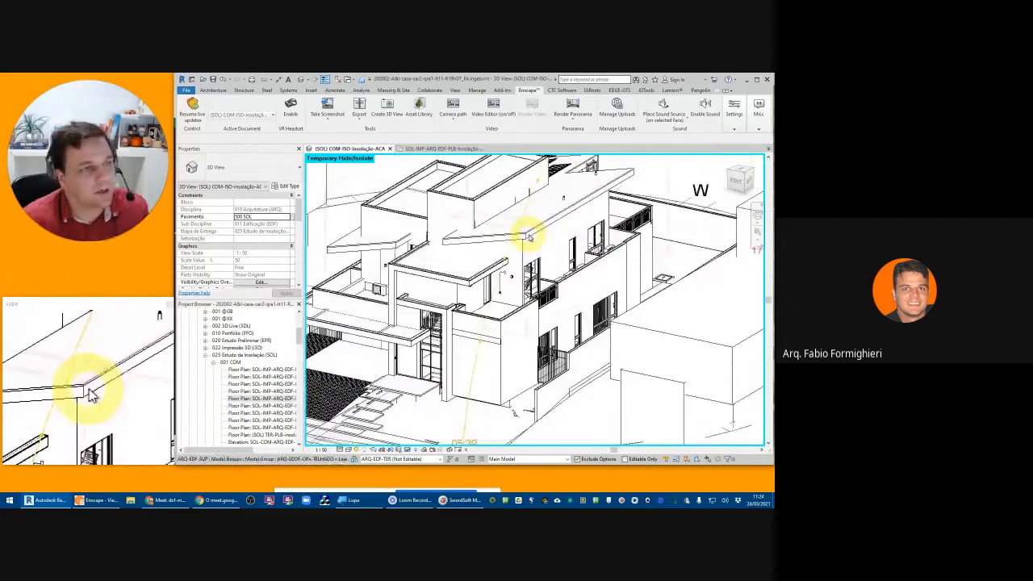
{"action": "mouse_move", "coordinate": [535, 238]}
{"action": "left_mouse_down"}
{"action": "mouse_move", "coordinate": [535, 253]}
{"action": "mouse_move", "coordinate": [555, 253]}
{"action": "mouse_move", "coordinate": [560, 231]}
{"action": "mouse_move", "coordinate": [576, 225]}
{"action": "mouse_move", "coordinate": [505, 226]}
{"action": "mouse_move", "coordinate": [516, 235]}
{"action": "left_mouse_up"}
{"action": "scroll", "coordinate": [529, 239], "scroll_direction": "down", "scroll_amount": 2}
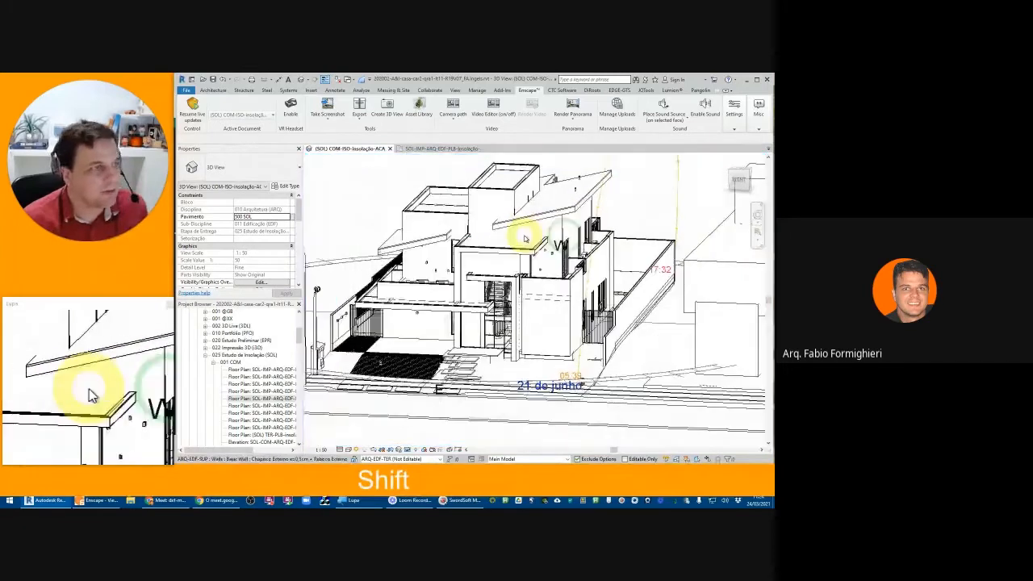
{"action": "mouse_move", "coordinate": [436, 280]}
{"action": "left_mouse_down"}
{"action": "mouse_move", "coordinate": [461, 300]}
{"action": "mouse_move", "coordinate": [455, 306]}
{"action": "mouse_move", "coordinate": [673, 344]}
{"action": "mouse_move", "coordinate": [323, 318]}
{"action": "mouse_move", "coordinate": [376, 304]}
{"action": "left_mouse_up"}
{"action": "key", "text": "s"}
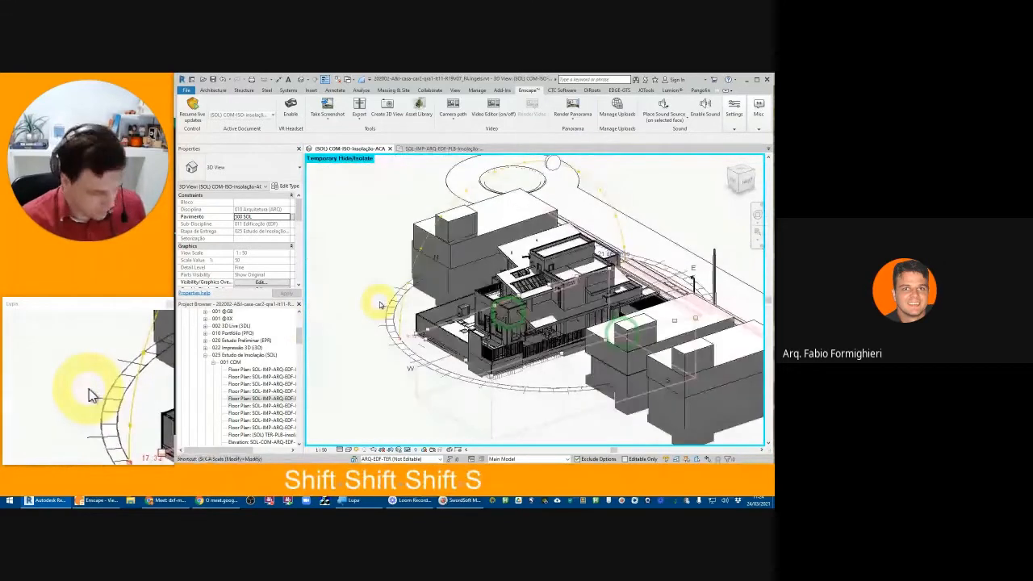
{"action": "key", "text": "u"}
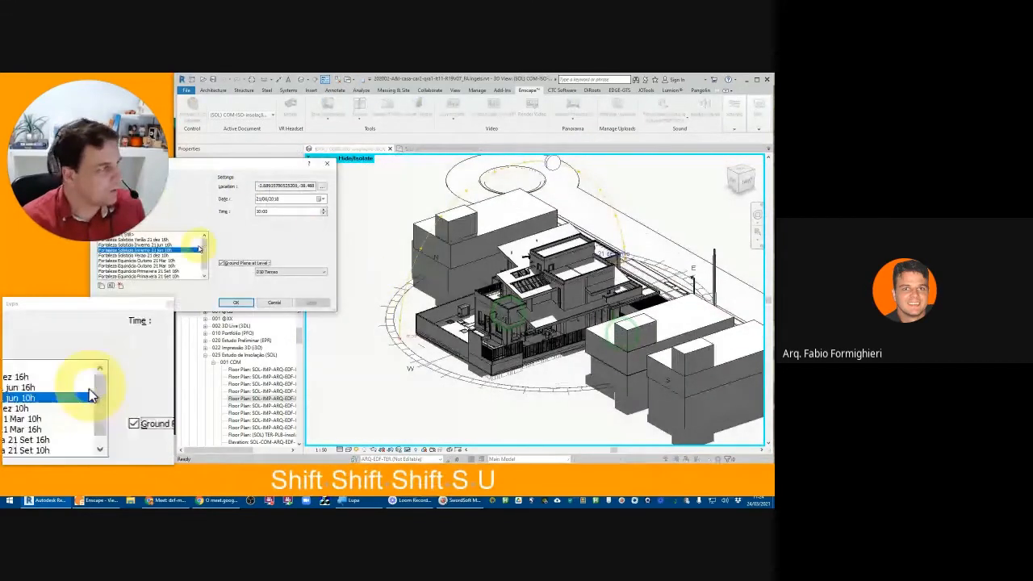
{"action": "key", "text": "Escape"}
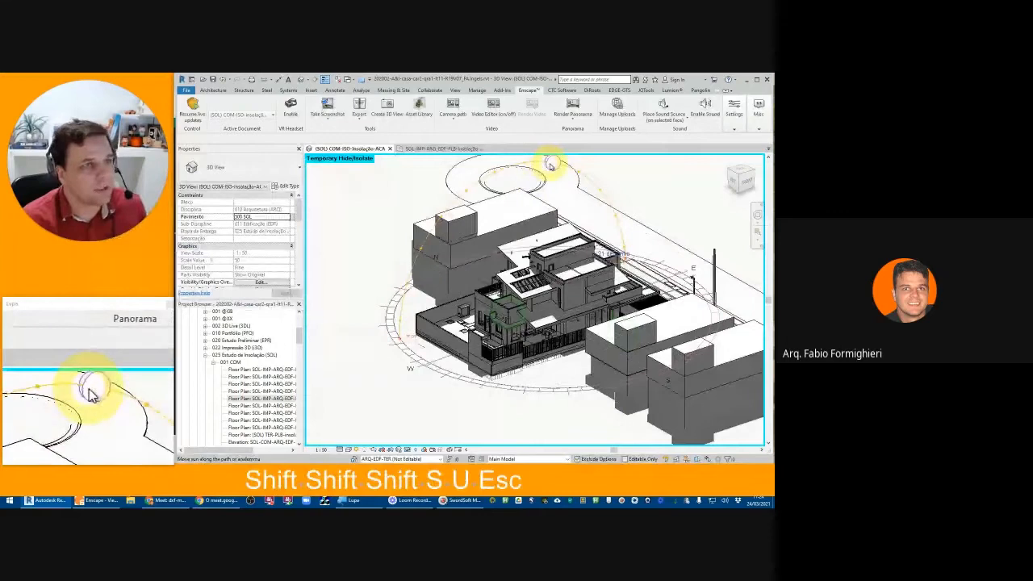
- Set the sun time on the 21 June sun path to 16:00, viewing the house from the rear
{"action": "left_click", "coordinate": [547, 170]}
{"action": "scroll", "coordinate": [519, 220], "scroll_direction": "down", "scroll_amount": 2}
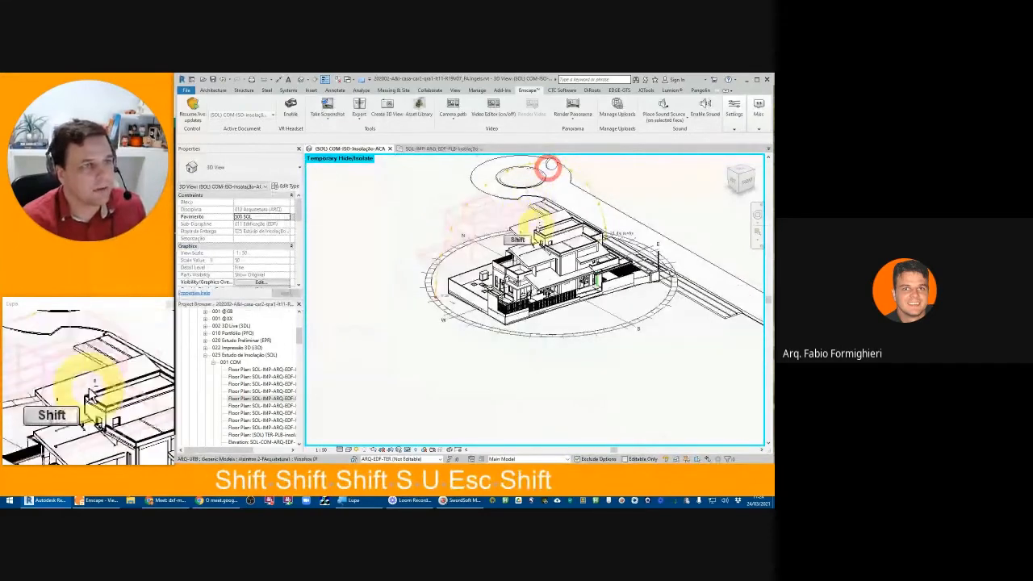
{"action": "mouse_move", "coordinate": [537, 233]}
{"action": "left_mouse_down"}
{"action": "mouse_move", "coordinate": [507, 237]}
{"action": "mouse_move", "coordinate": [535, 231]}
{"action": "mouse_move", "coordinate": [553, 259]}
{"action": "mouse_move", "coordinate": [620, 251]}
{"action": "mouse_move", "coordinate": [582, 245]}
{"action": "left_mouse_up"}
{"action": "scroll", "coordinate": [558, 201], "scroll_direction": "up", "scroll_amount": 1}
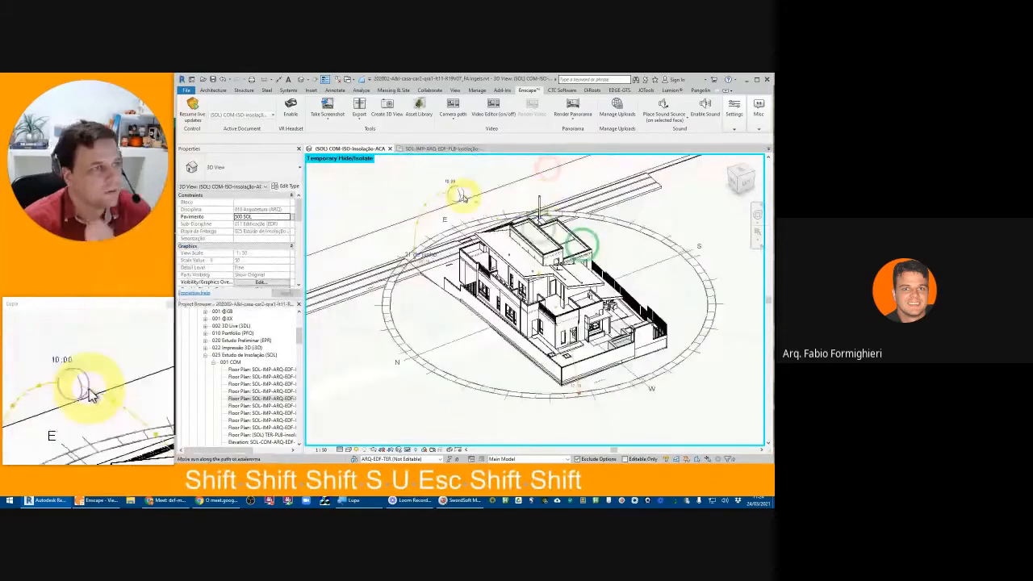
{"action": "left_click_drag", "start_coordinate": [456, 194], "coordinate": [454, 186]}
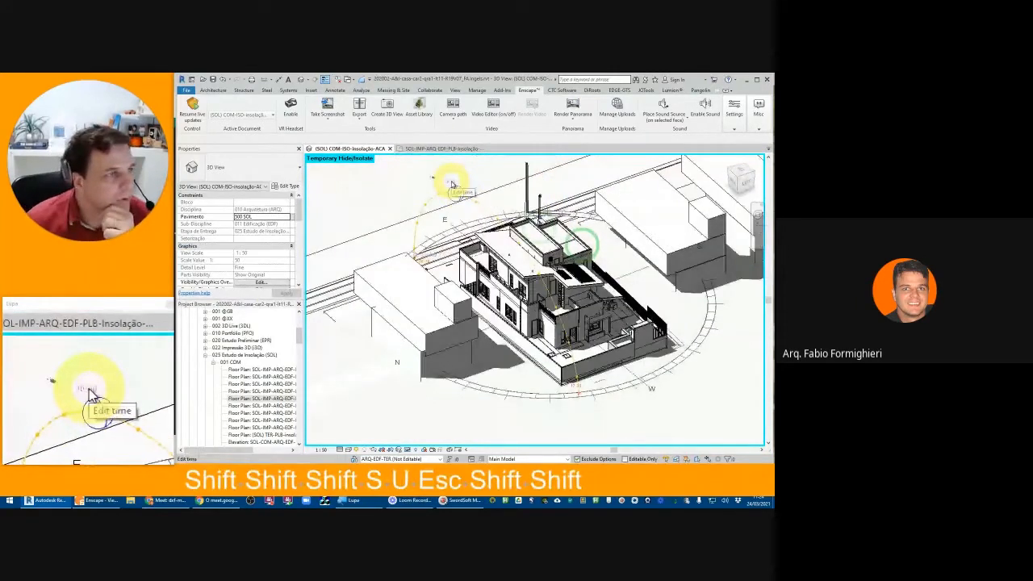
{"action": "left_click", "coordinate": [453, 185]}
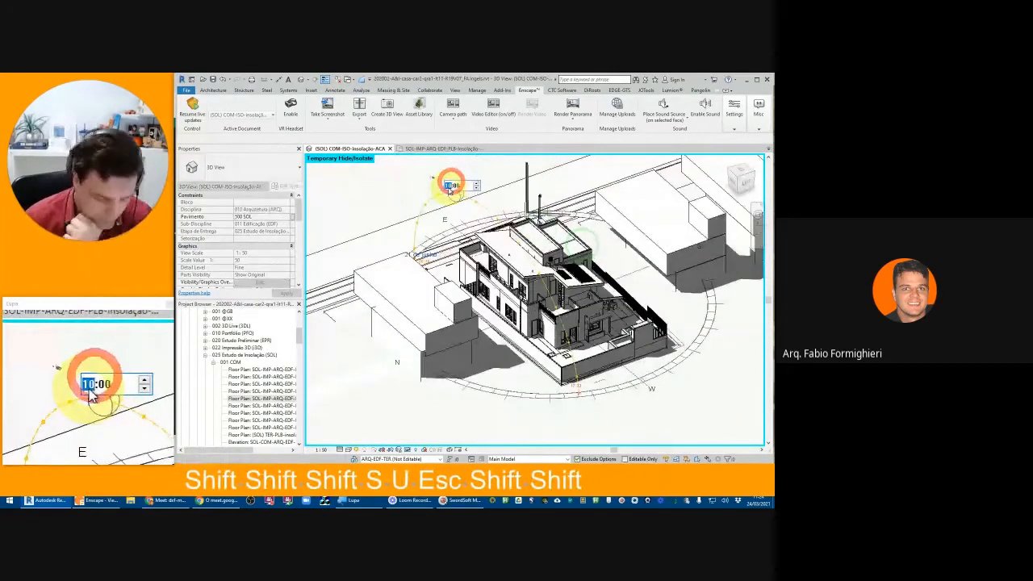
{"action": "type", "text": "1"}
{"action": "key", "text": "Return"}
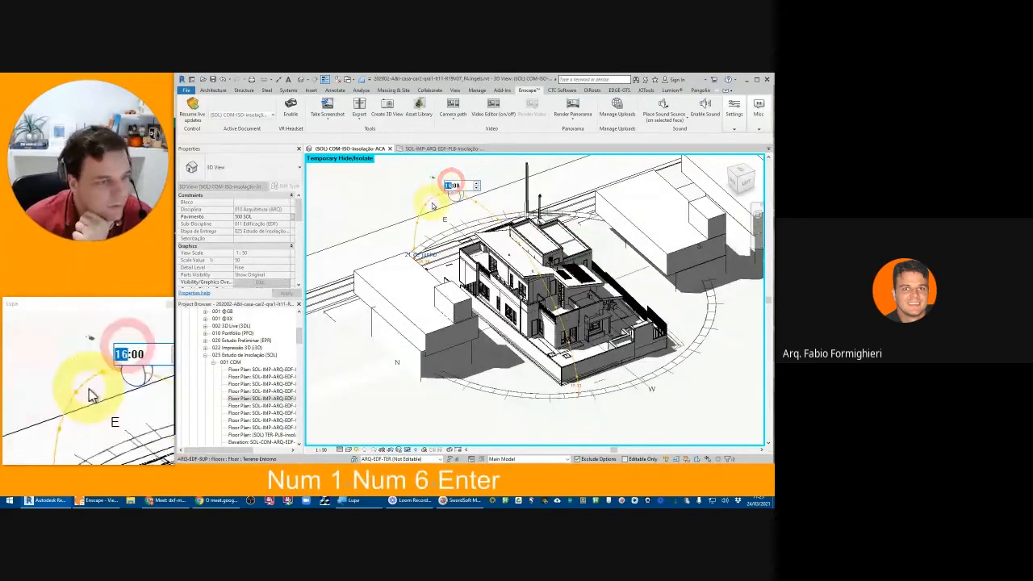
- Examine the 16:00 shadows on the rear roof with solar panels and the wall beside the ladder
{"action": "scroll", "coordinate": [558, 328], "scroll_direction": "up", "scroll_amount": 3}
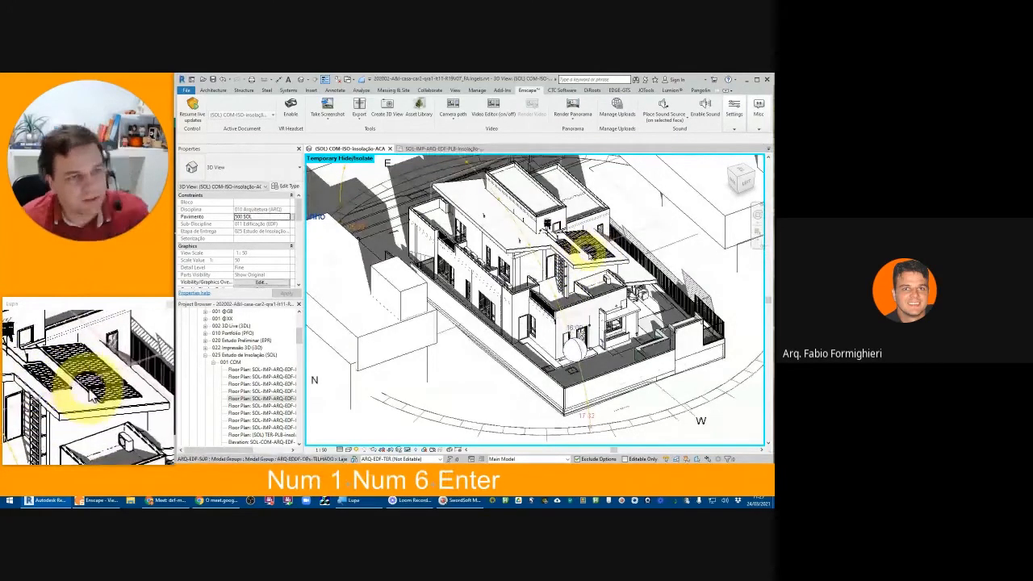
{"action": "scroll", "coordinate": [589, 250], "scroll_direction": "up", "scroll_amount": 5}
{"action": "key", "text": "shift"}
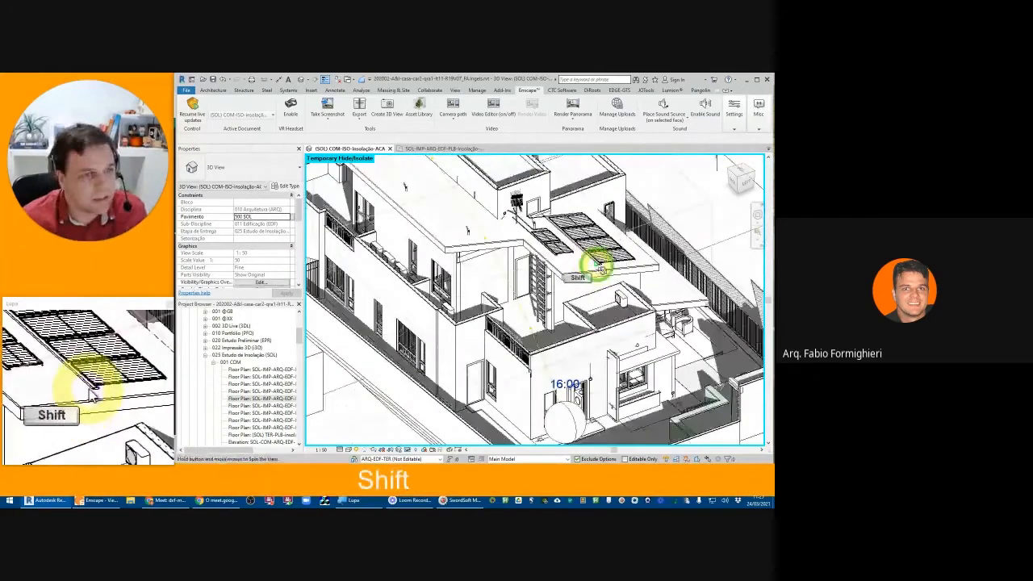
{"action": "left_click_drag", "start_coordinate": [600, 268], "coordinate": [655, 229]}
{"action": "key", "text": "shift"}
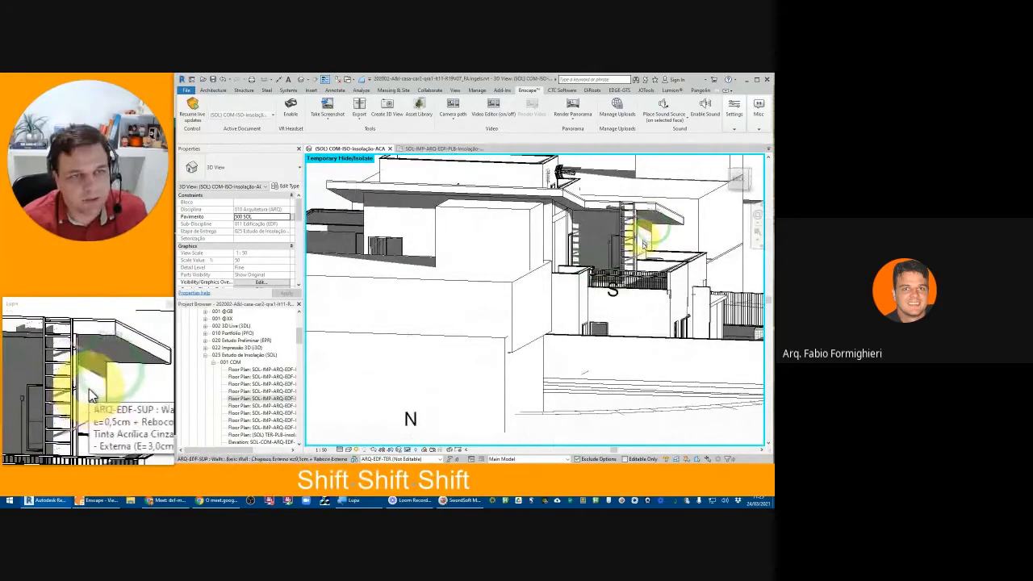
{"action": "key", "text": "shift"}
{"action": "left_click_drag", "start_coordinate": [669, 237], "coordinate": [563, 242]}
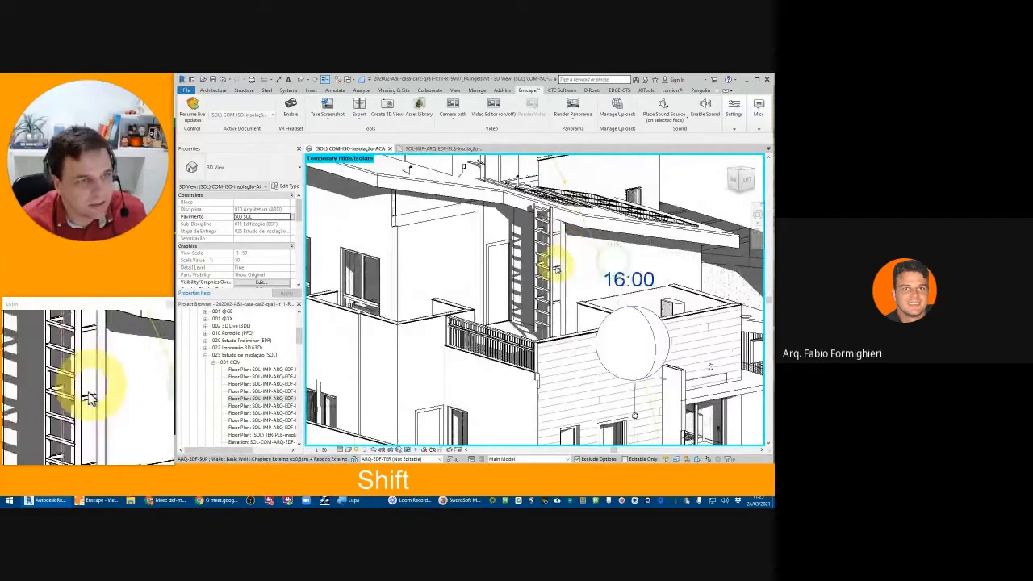
{"action": "left_click_drag", "start_coordinate": [557, 267], "coordinate": [609, 279]}
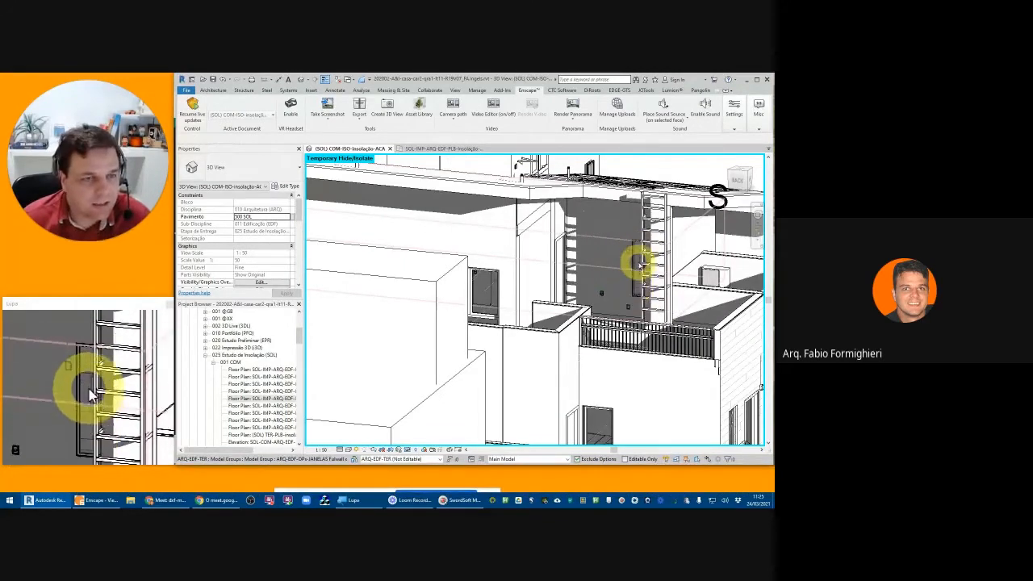
- Examine the 16:00 shading of the south-side wall and narrow window under the solar panel roof
{"action": "scroll", "coordinate": [627, 259], "scroll_direction": "down", "scroll_amount": 4}
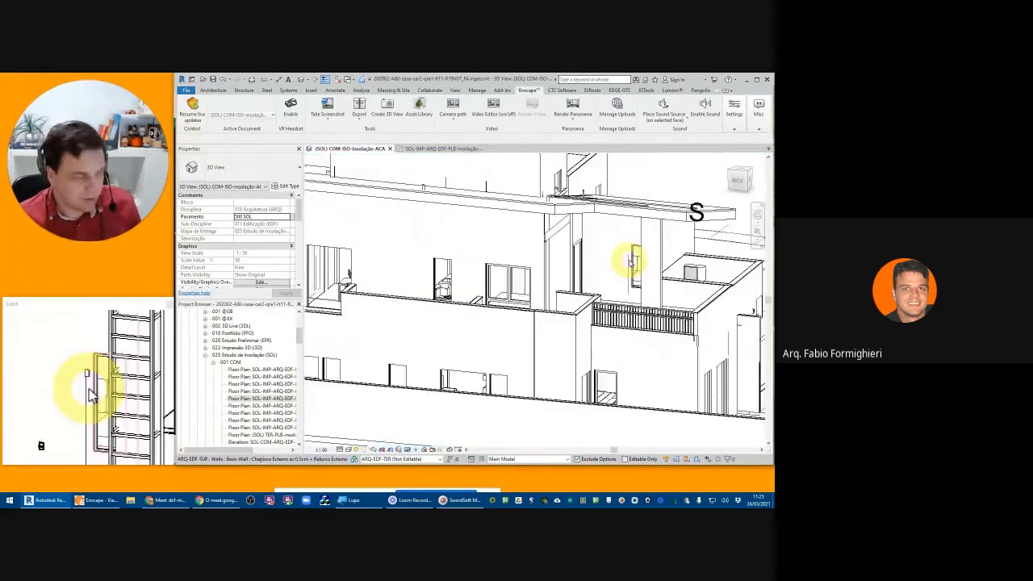
{"action": "left_click_drag", "start_coordinate": [686, 288], "coordinate": [412, 262]}
{"action": "scroll", "coordinate": [420, 239], "scroll_direction": "up", "scroll_amount": 3}
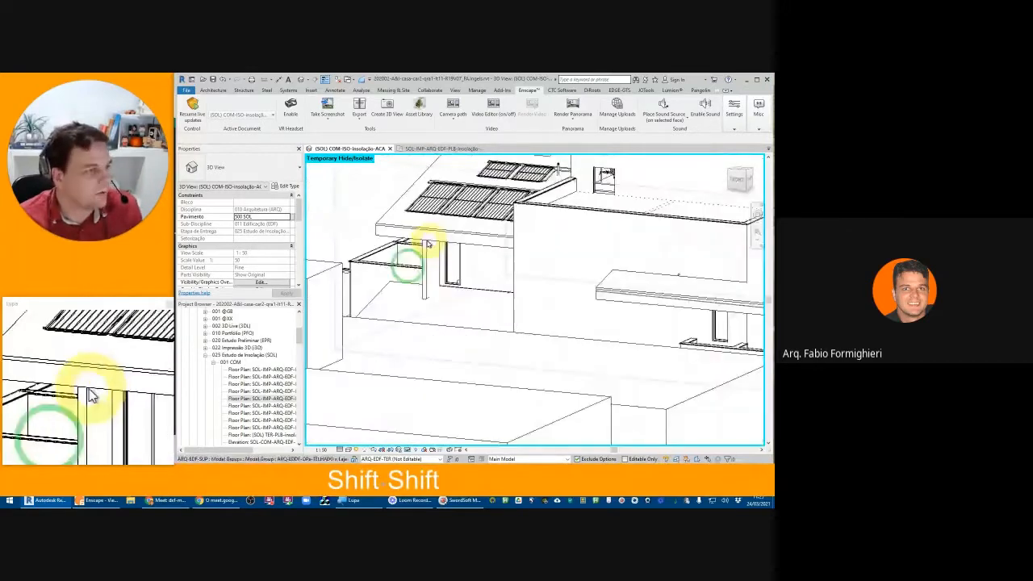
{"action": "scroll", "coordinate": [426, 258], "scroll_direction": "up", "scroll_amount": 2}
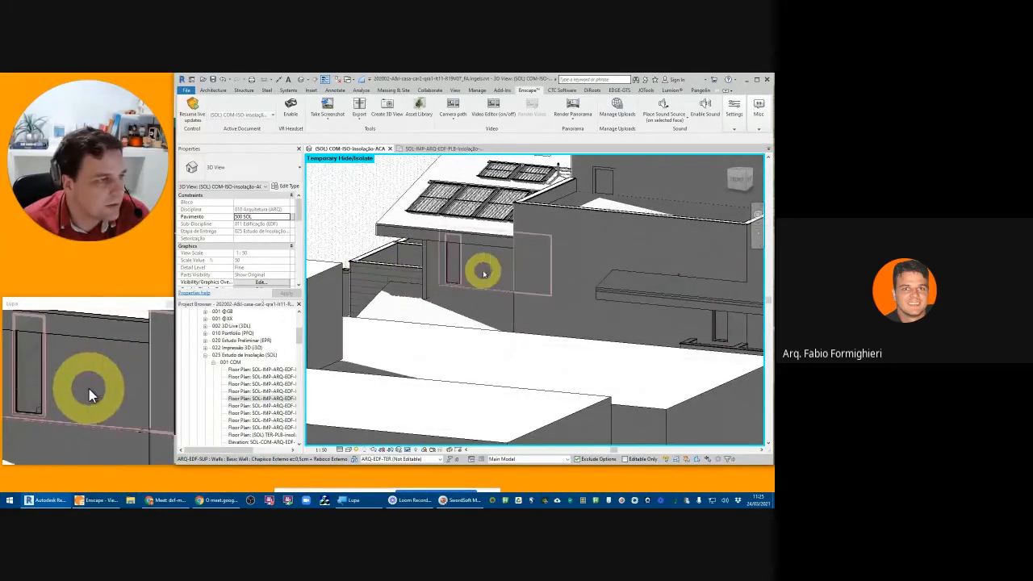
{"action": "scroll", "coordinate": [463, 258], "scroll_direction": "up", "scroll_amount": 4}
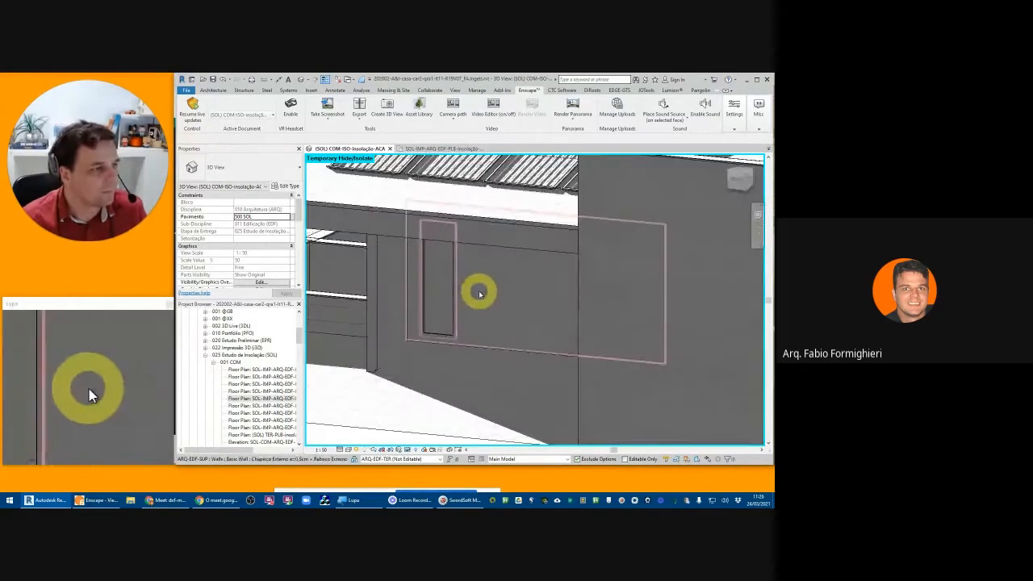
{"action": "scroll", "coordinate": [495, 287], "scroll_direction": "down", "scroll_amount": 5}
{"action": "left_click_drag", "start_coordinate": [496, 287], "coordinate": [564, 307]}
{"action": "scroll", "coordinate": [564, 307], "scroll_direction": "down", "scroll_amount": 1}
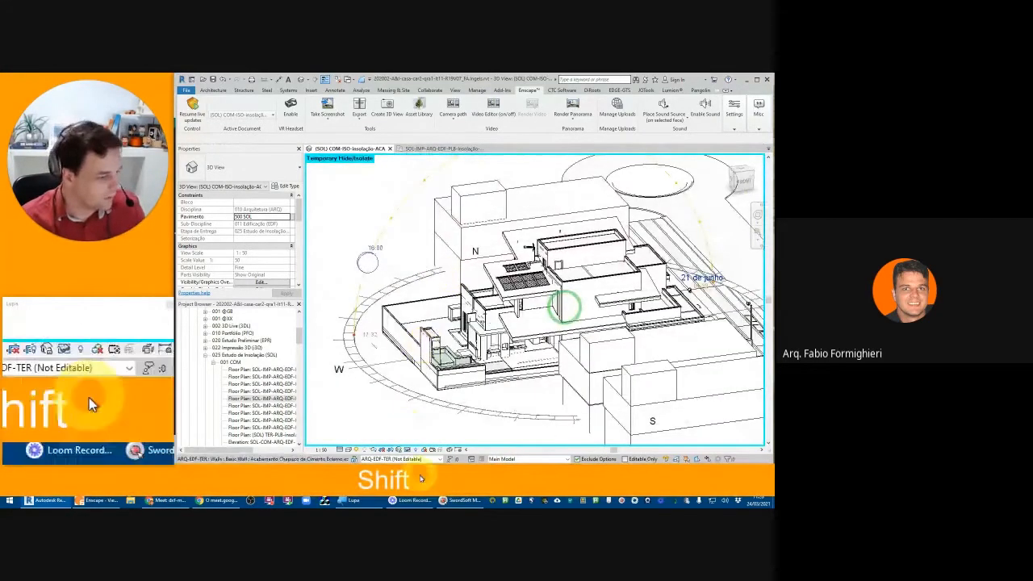
- Switch to Enscape, move the time of day earlier to inspect sunlight on the front facade, and return to Revit
{"action": "left_click", "coordinate": [97, 501]}
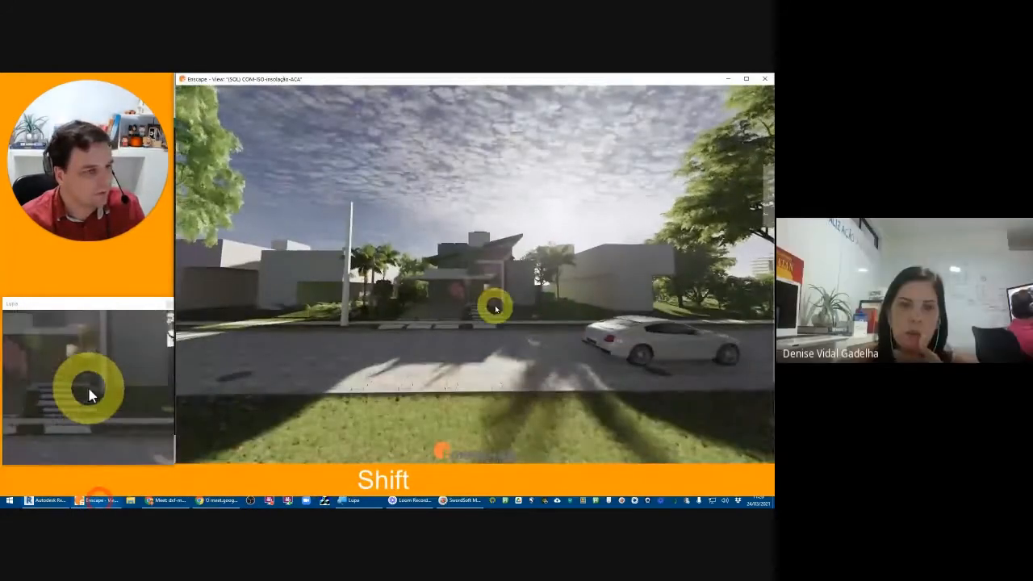
{"action": "key", "text": "e"}
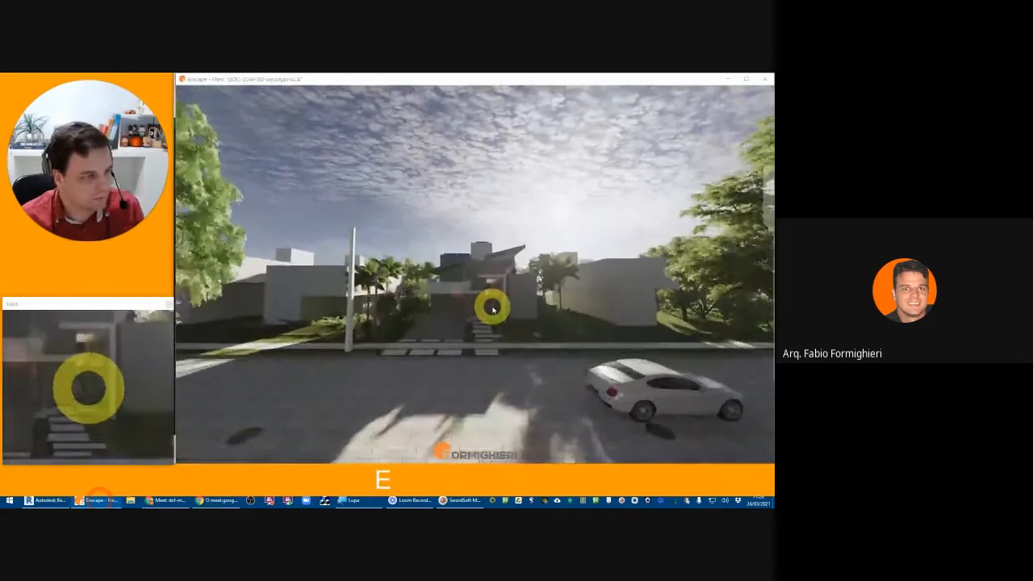
{"action": "key", "text": "w"}
{"action": "key", "text": "u"}
{"action": "key", "text": "u"}
{"action": "key", "text": "u"}
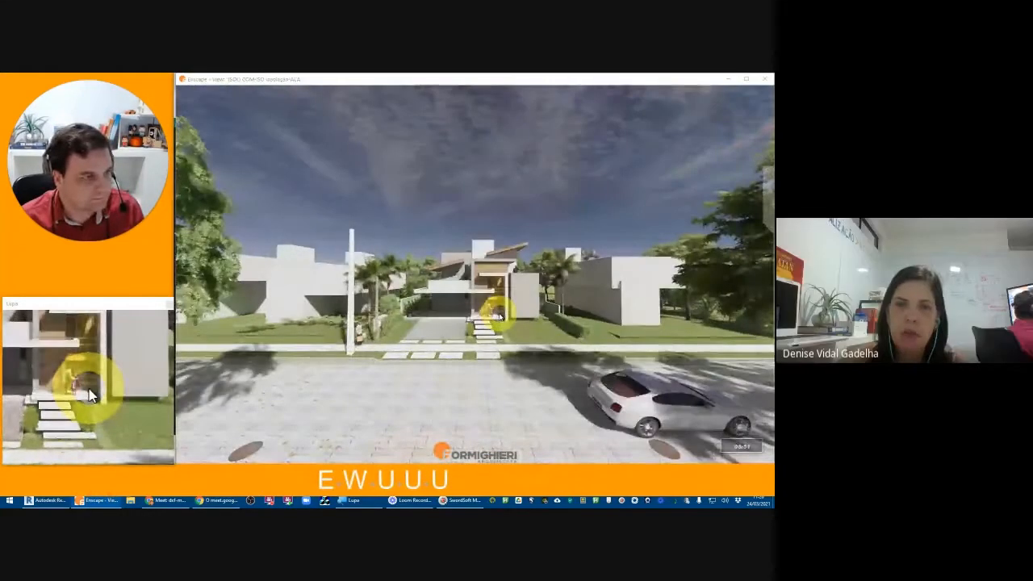
{"action": "key", "text": "i"}
{"action": "key", "text": "Tab"}
{"action": "key", "text": "Tab"}
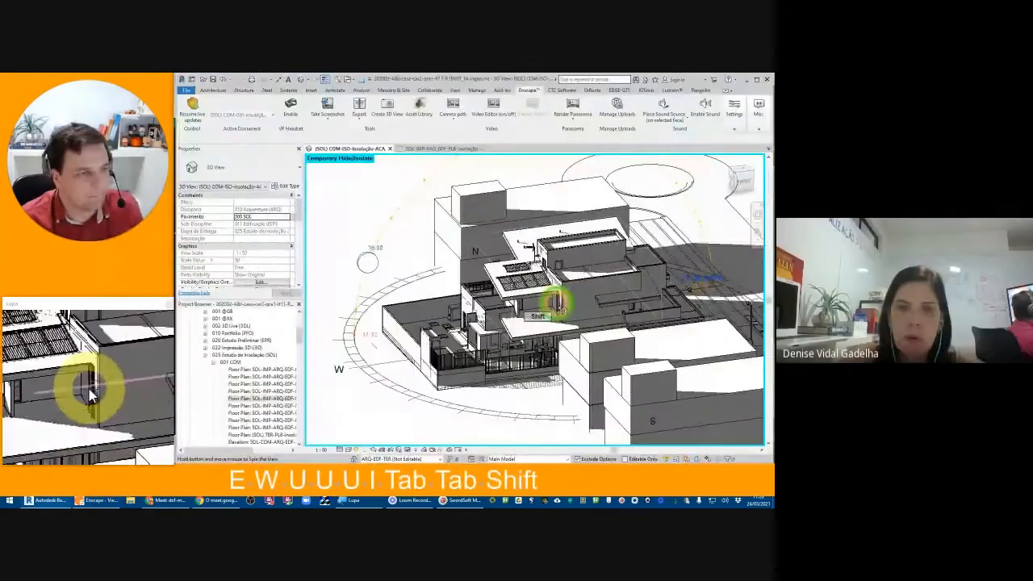
- Examine the 16:00 June shadows on the house and neighbouring volumes from the rear, west side and north-facing facade
{"action": "left_click_drag", "start_coordinate": [555, 305], "coordinate": [588, 300]}
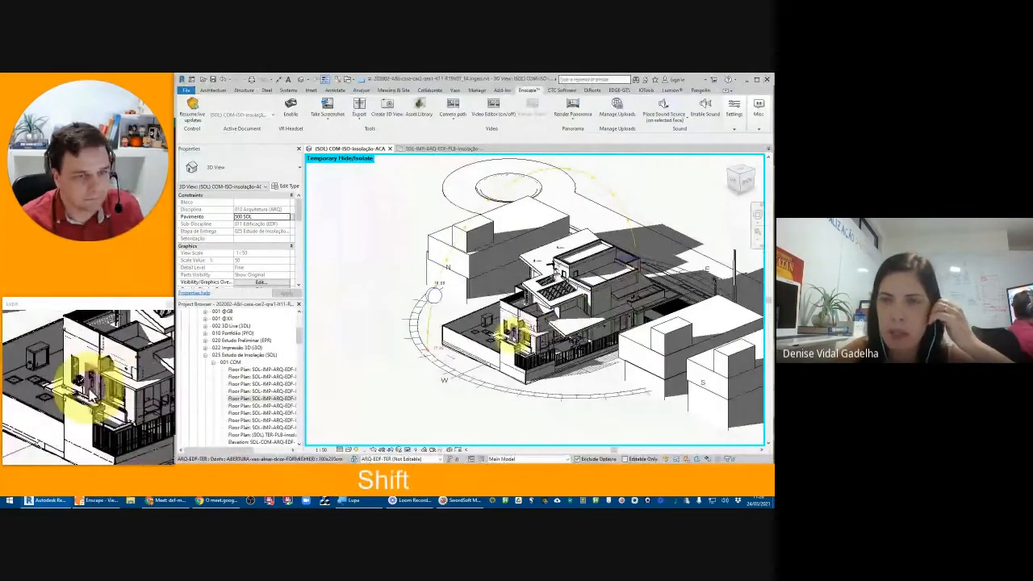
{"action": "left_click_drag", "start_coordinate": [519, 334], "coordinate": [597, 327]}
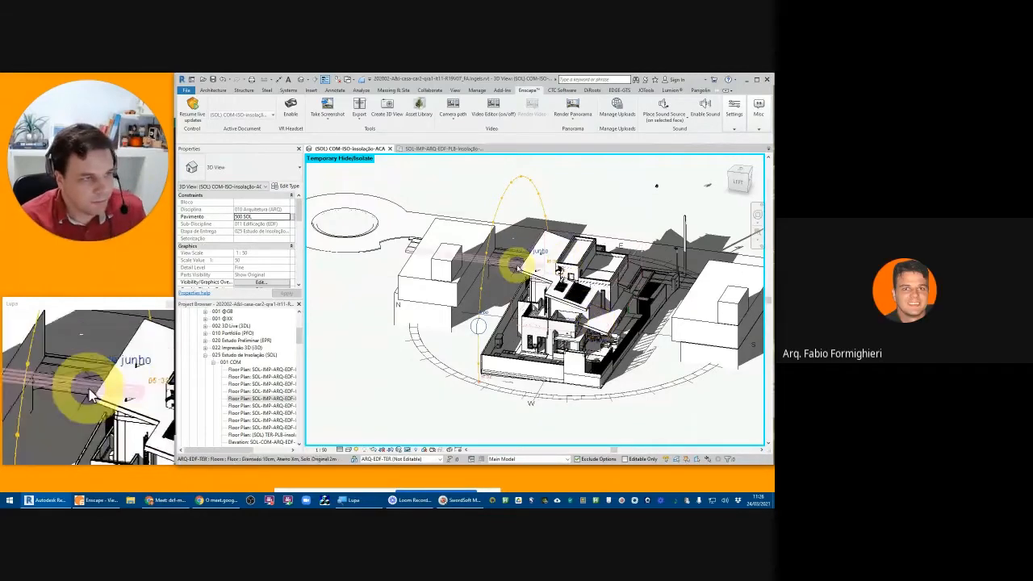
{"action": "scroll", "coordinate": [521, 268], "scroll_direction": "down", "scroll_amount": 2}
{"action": "left_click_drag", "start_coordinate": [620, 317], "coordinate": [322, 312]}
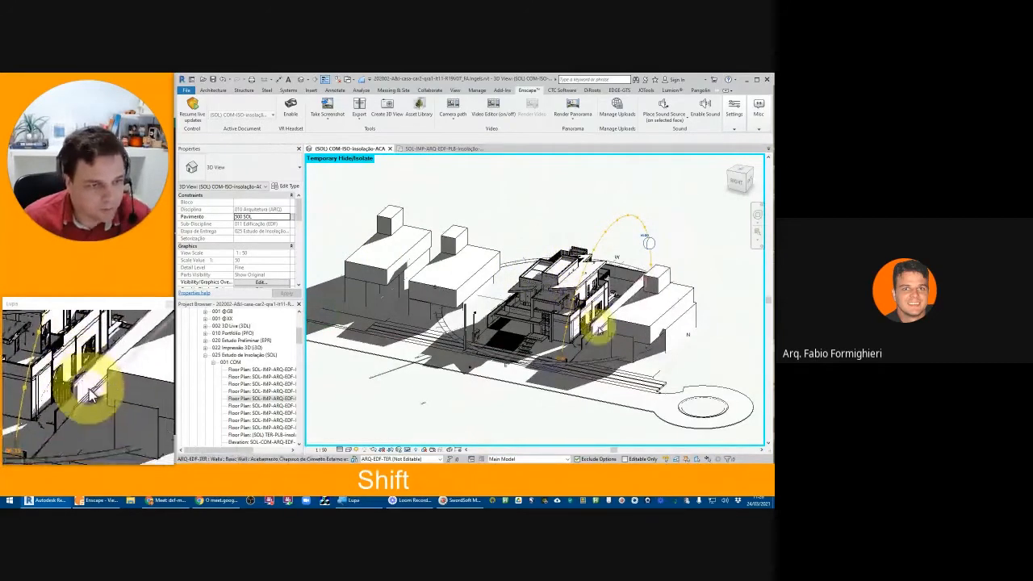
{"action": "scroll", "coordinate": [599, 328], "scroll_direction": "up", "scroll_amount": 3}
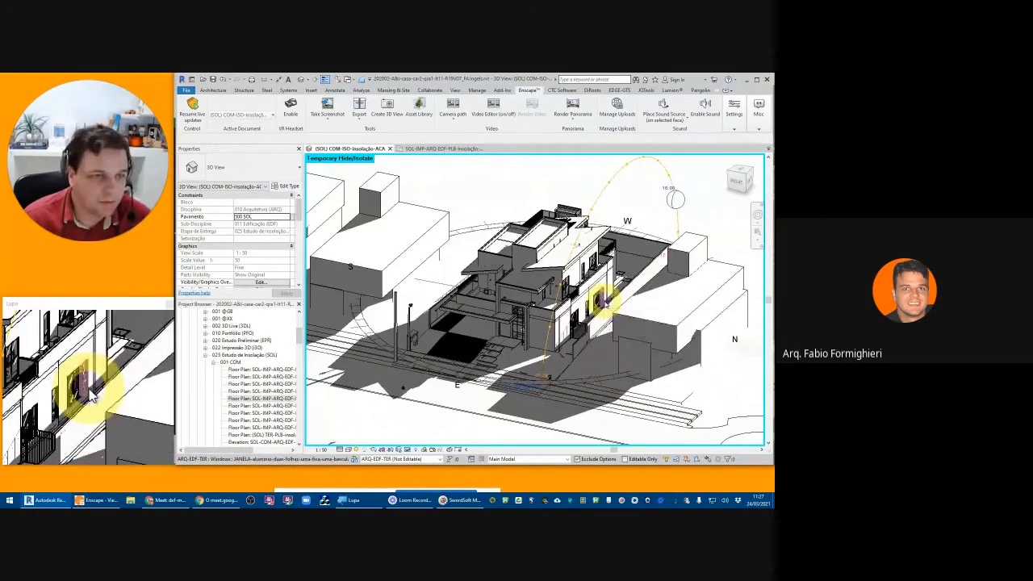
{"action": "scroll", "coordinate": [599, 302], "scroll_direction": "down", "scroll_amount": 3}
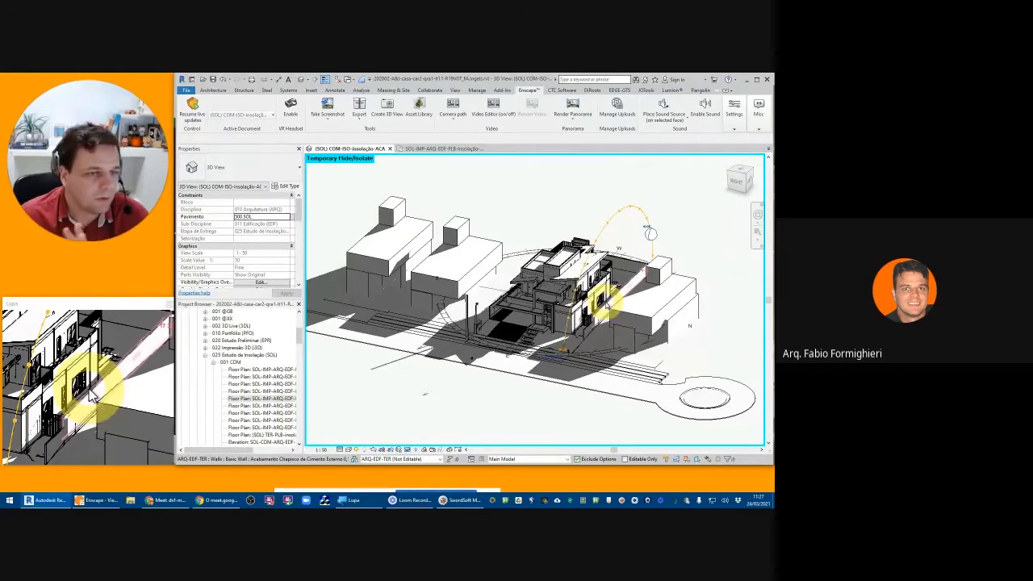
{"action": "scroll", "coordinate": [536, 370], "scroll_direction": "up", "scroll_amount": 3}
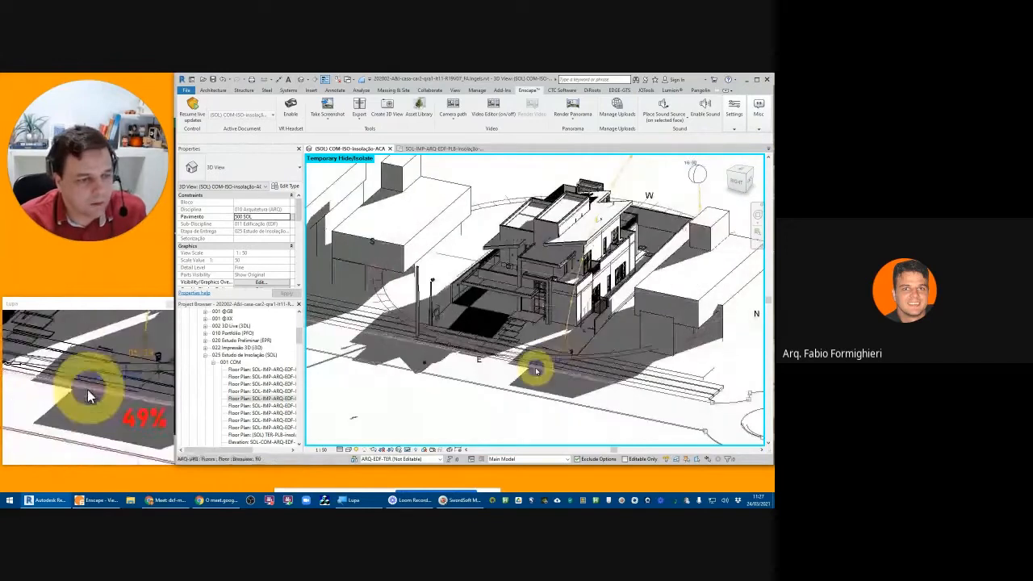
- Set the date on the sun path to 24/03/2018
{"action": "left_click", "coordinate": [536, 369]}
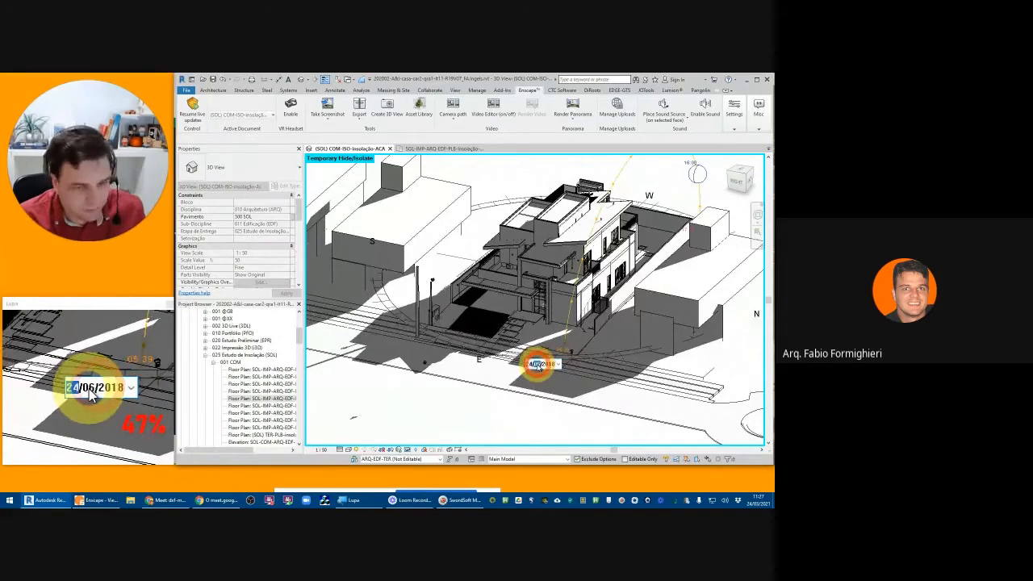
{"action": "left_click", "coordinate": [538, 367]}
{"action": "type", "text": "03"}
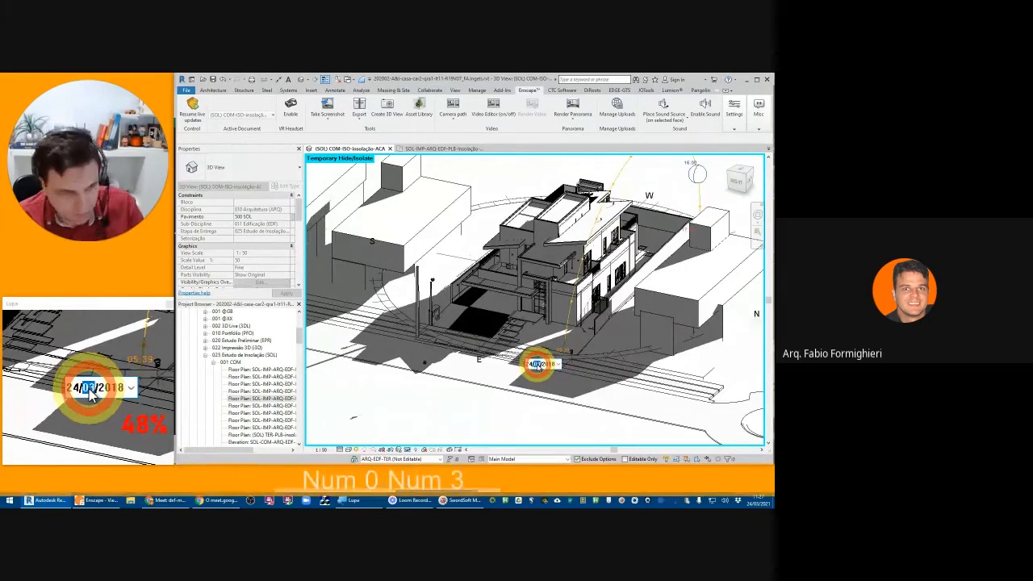
{"action": "key", "text": "Return"}
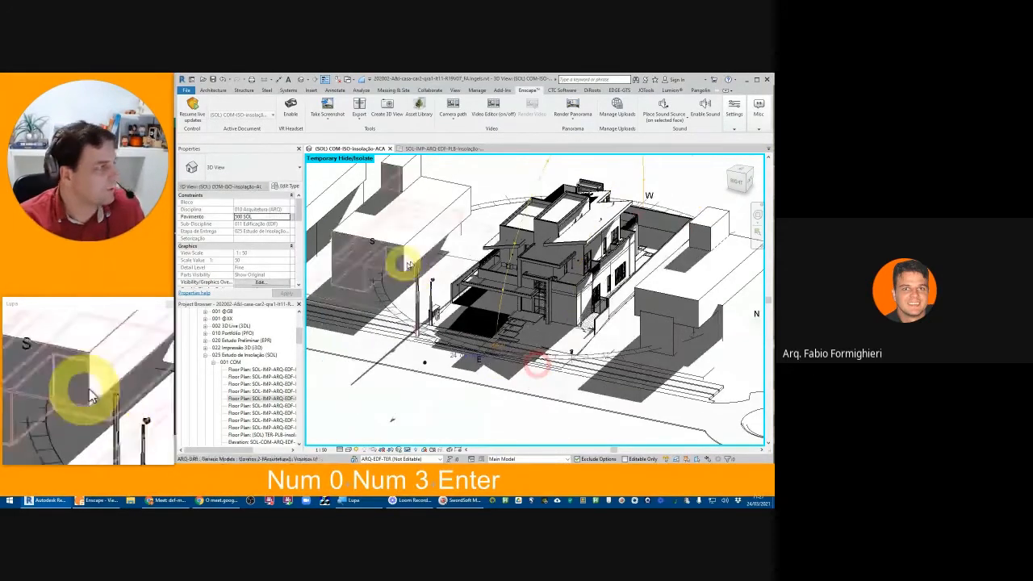
- Examine the March sun path and its shadows relative to the house from the front and the rear
{"action": "scroll", "coordinate": [553, 270], "scroll_direction": "down", "scroll_amount": 4}
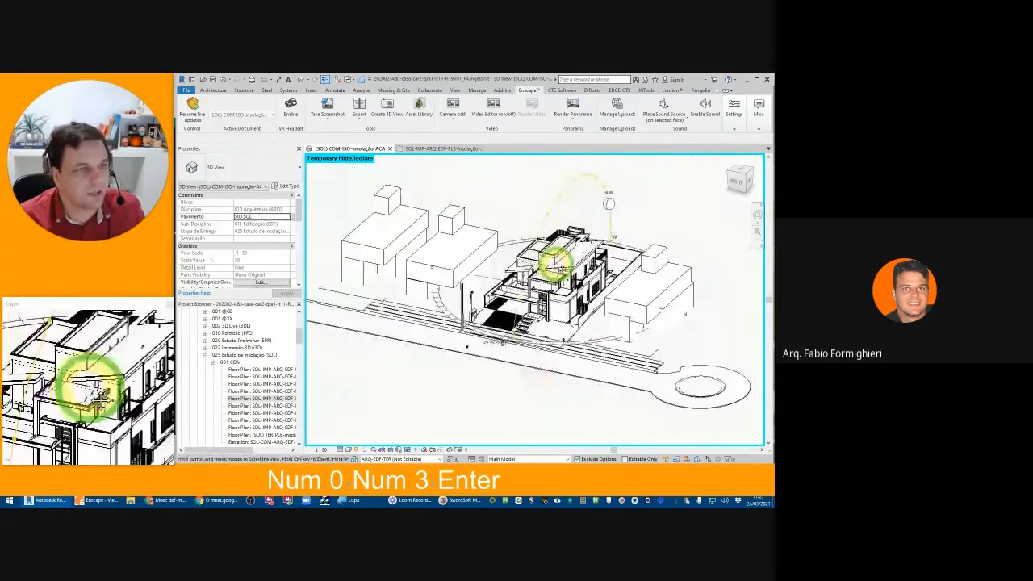
{"action": "scroll", "coordinate": [560, 252], "scroll_direction": "down", "scroll_amount": 1}
{"action": "left_click_drag", "start_coordinate": [548, 270], "coordinate": [574, 282]}
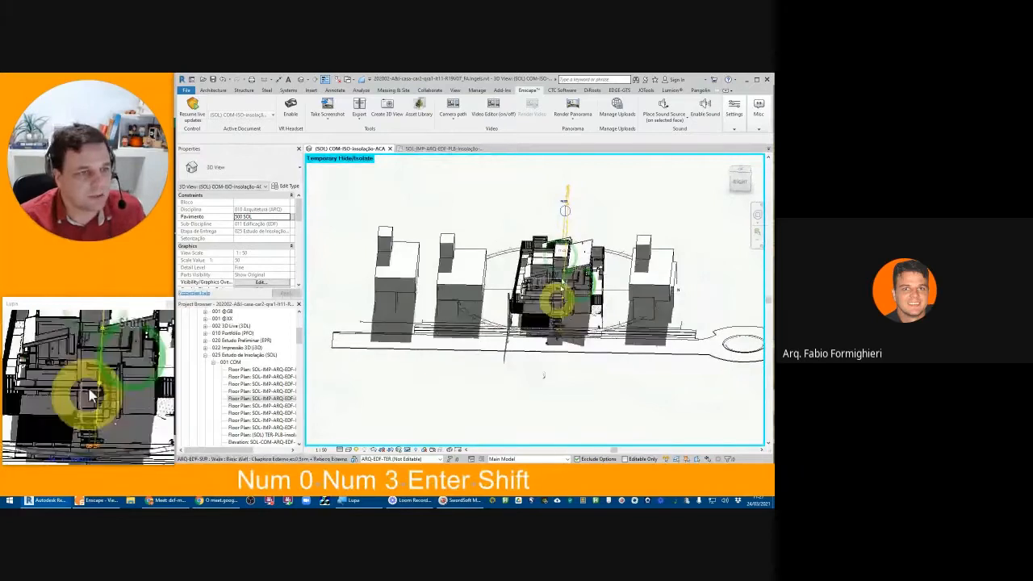
{"action": "scroll", "coordinate": [567, 216], "scroll_direction": "up", "scroll_amount": 2}
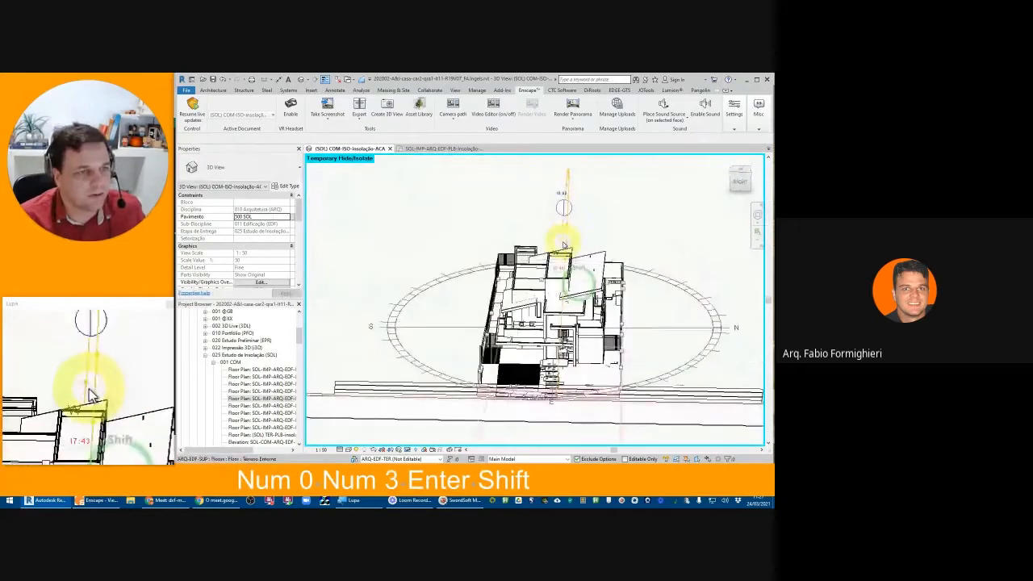
{"action": "scroll", "coordinate": [567, 237], "scroll_direction": "down", "scroll_amount": 1}
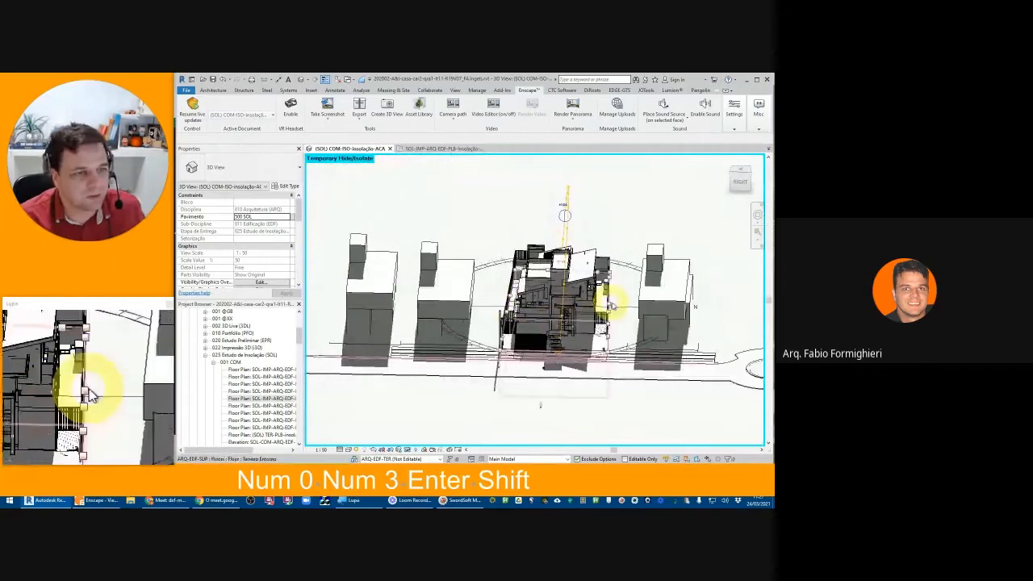
{"action": "left_click_drag", "start_coordinate": [594, 307], "coordinate": [399, 327]}
{"action": "left_click_drag", "start_coordinate": [640, 312], "coordinate": [562, 317]}
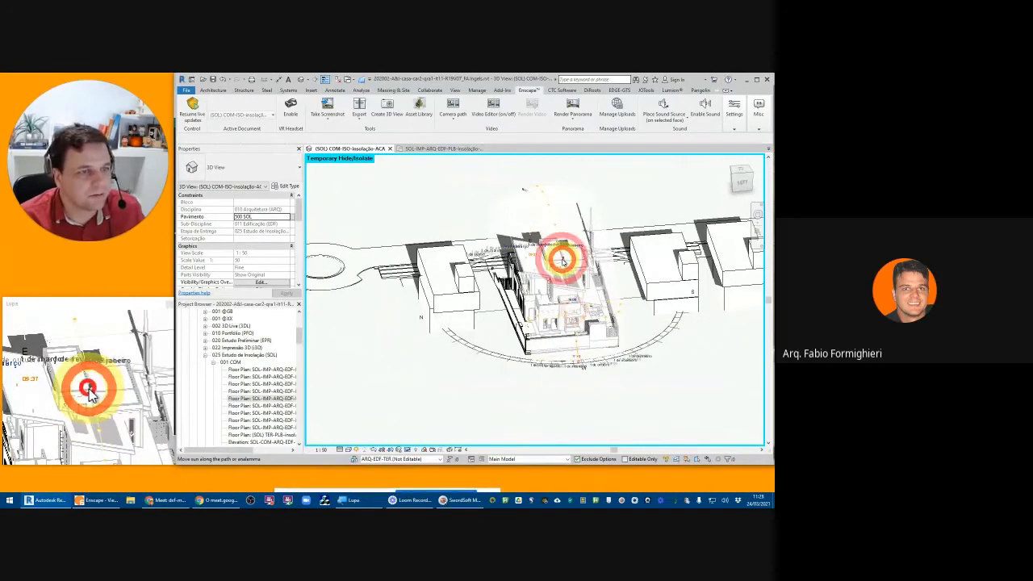
- Set the sun to 14:15 and move it along the analemma above the neighbouring building
{"action": "left_click_drag", "start_coordinate": [566, 281], "coordinate": [595, 256]}
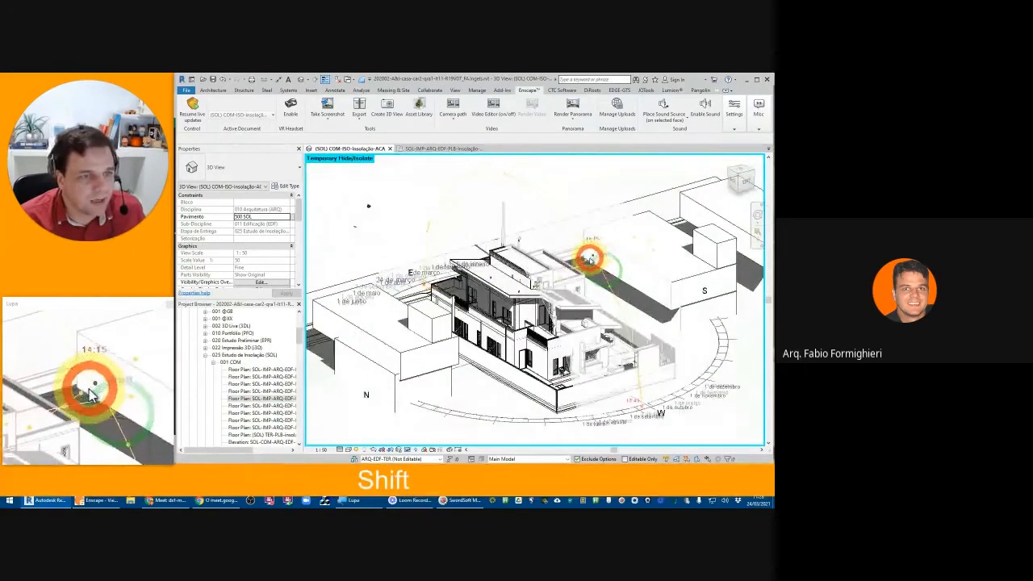
{"action": "scroll", "coordinate": [594, 257], "scroll_direction": "up", "scroll_amount": 2}
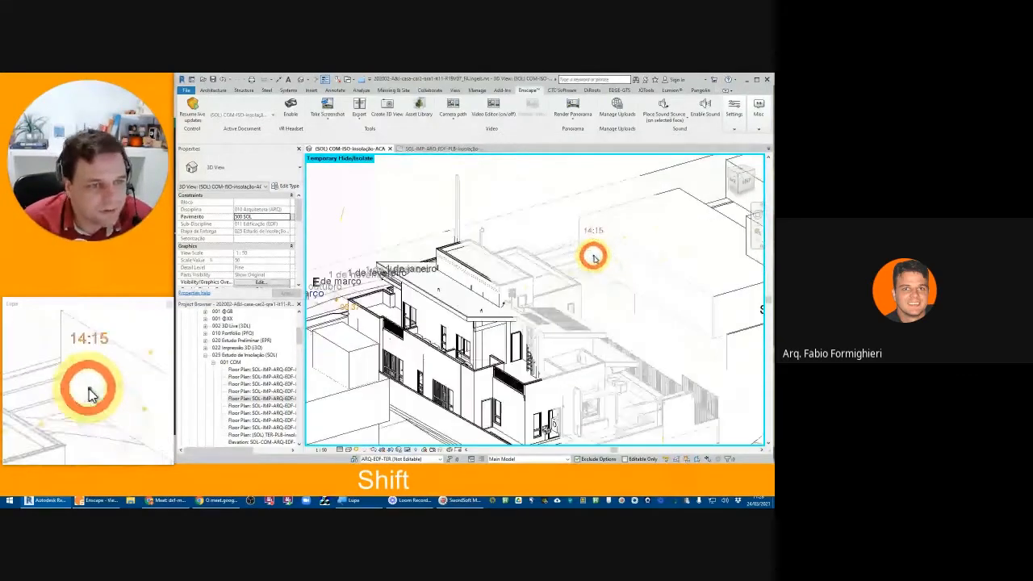
{"action": "scroll", "coordinate": [598, 261], "scroll_direction": "up", "scroll_amount": 4}
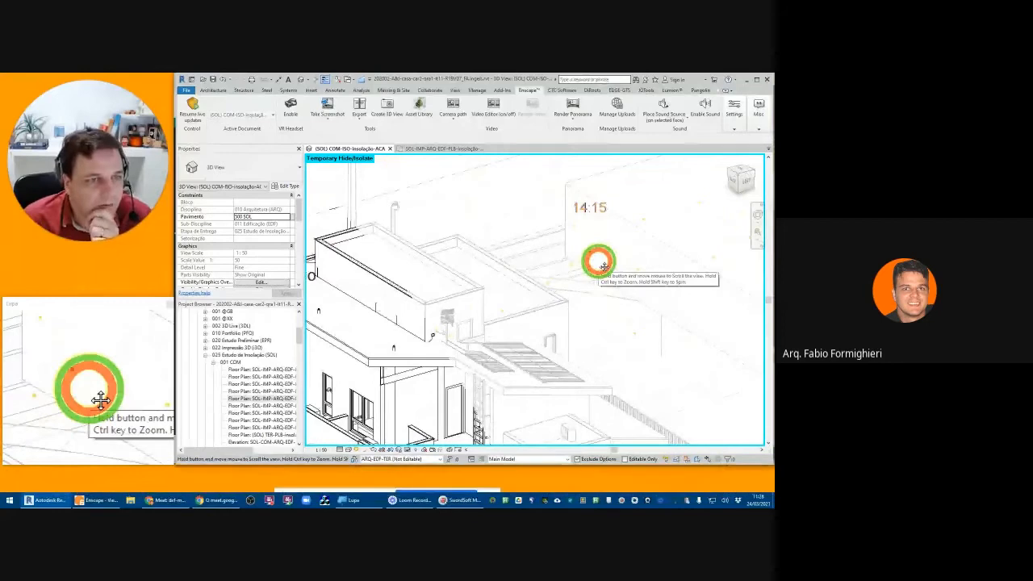
{"action": "left_click_drag", "start_coordinate": [604, 267], "coordinate": [548, 277]}
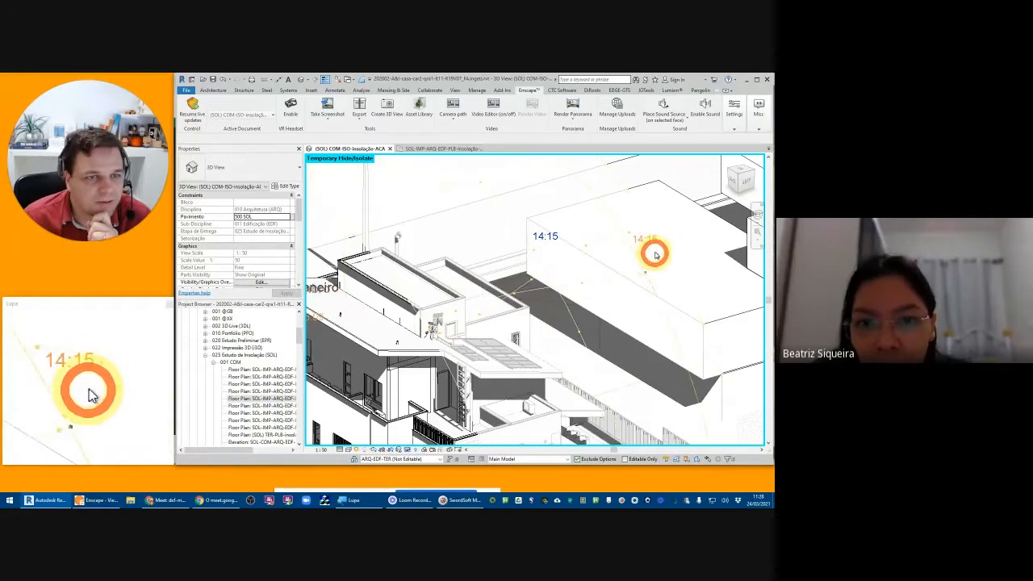
{"action": "left_click_drag", "start_coordinate": [618, 237], "coordinate": [595, 243]}
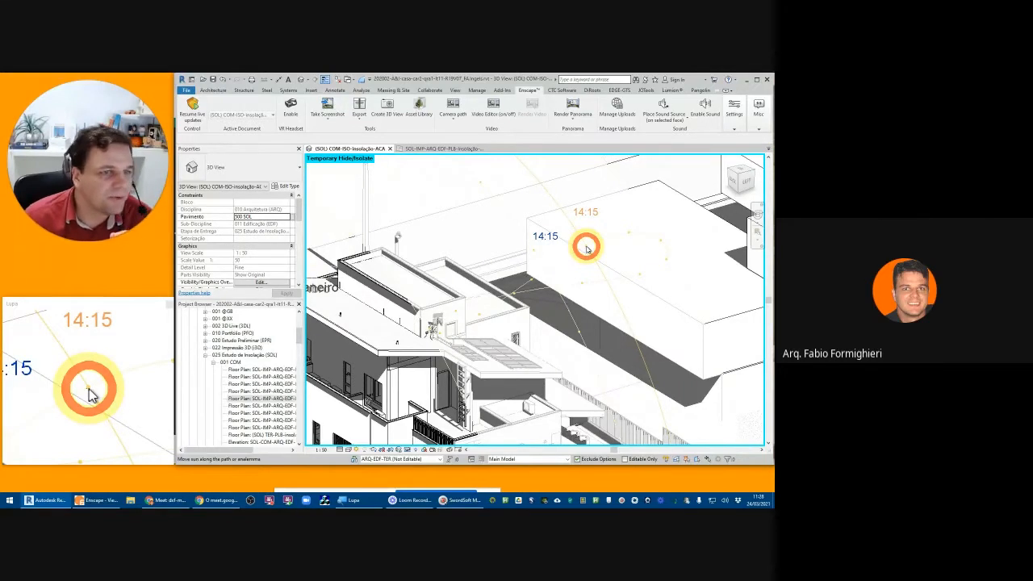
{"action": "left_click_drag", "start_coordinate": [587, 248], "coordinate": [587, 249]}
{"action": "scroll", "coordinate": [580, 275], "scroll_direction": "down", "scroll_amount": 5}
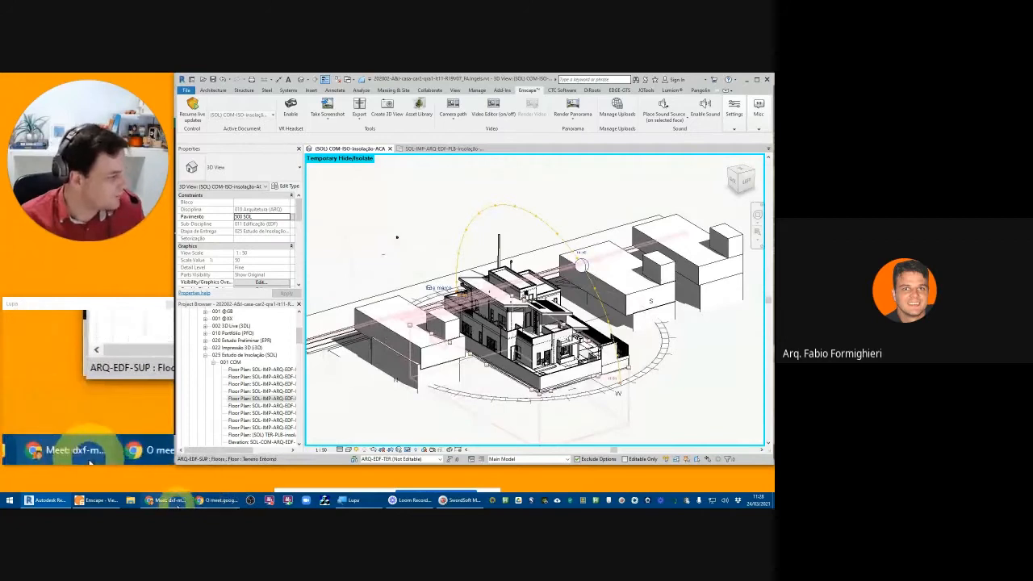
- Switch to Chrome, search images for "sol ano fotografia", view the photo of the sun's analemma, and return to Revit
{"action": "left_click", "coordinate": [176, 501]}
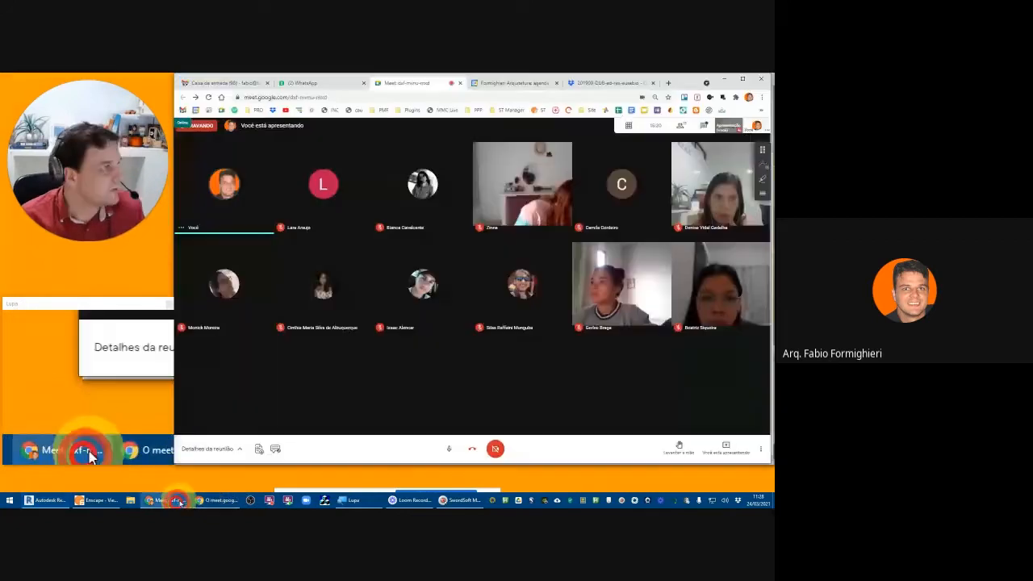
{"action": "left_click", "coordinate": [667, 83]}
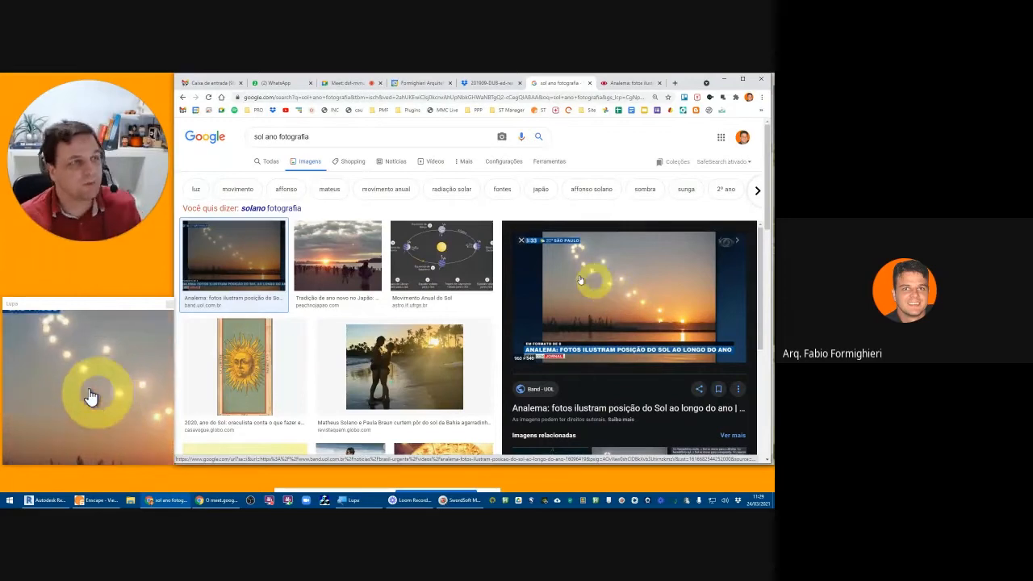
{"action": "key", "text": "alt+Tab"}
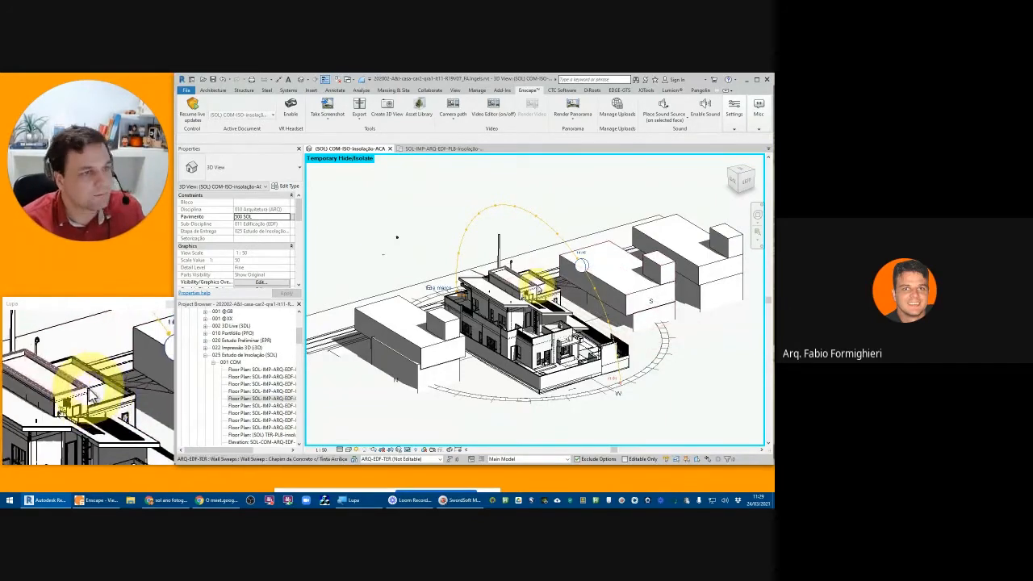
{"action": "key", "text": "alt+Tab"}
{"action": "key", "text": "Tab"}
{"action": "key", "text": "Tab"}
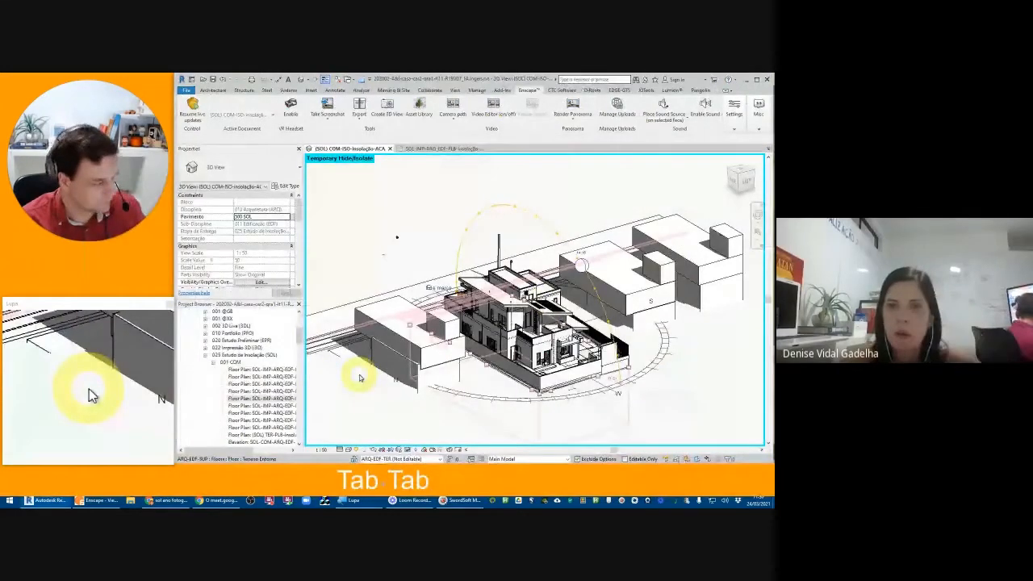
- Apply the Fortaleza winter solstice 21 June 10h preset in the sun settings, with date 21/06/2018 and time 10:00
{"action": "key", "text": "s"}
{"action": "key", "text": "u"}
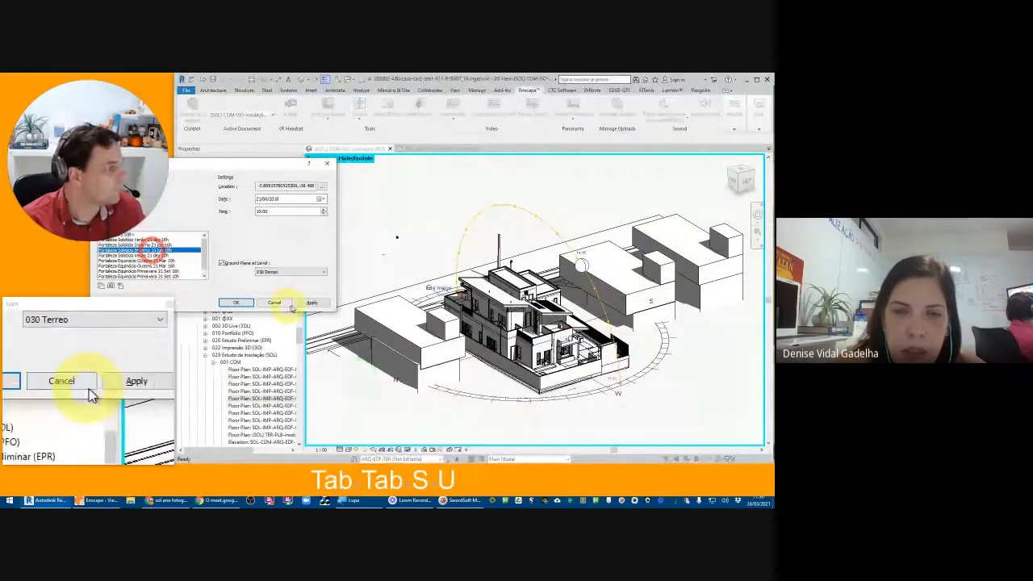
{"action": "left_click", "coordinate": [312, 303]}
{"action": "left_click", "coordinate": [240, 304]}
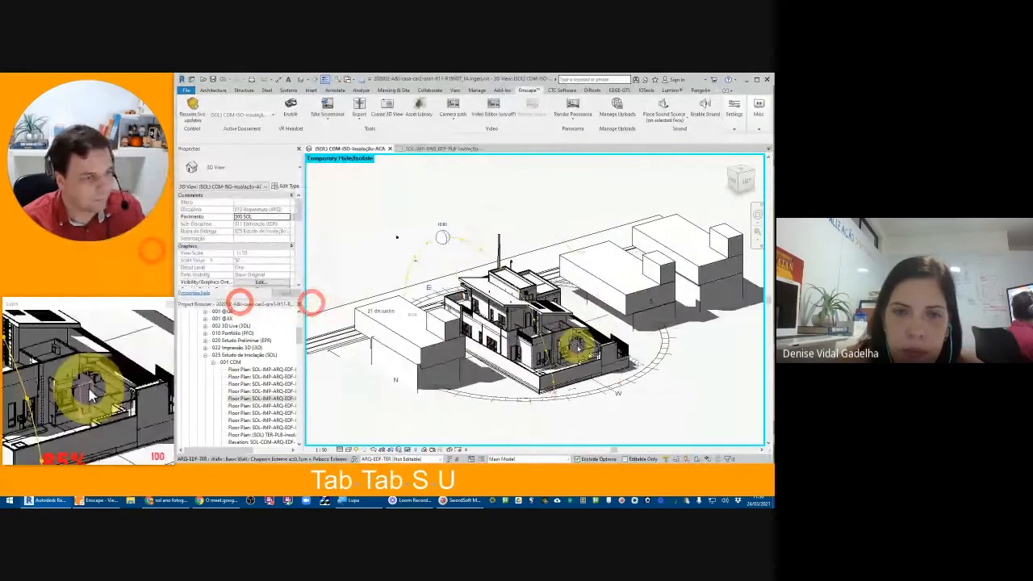
- Examine the 10:00 shadows on the upper front facade, selecting the short side wall edging the projecting canopy slab
{"action": "left_click_drag", "start_coordinate": [573, 346], "coordinate": [668, 339]}
{"action": "scroll", "coordinate": [531, 321], "scroll_direction": "up", "scroll_amount": 5}
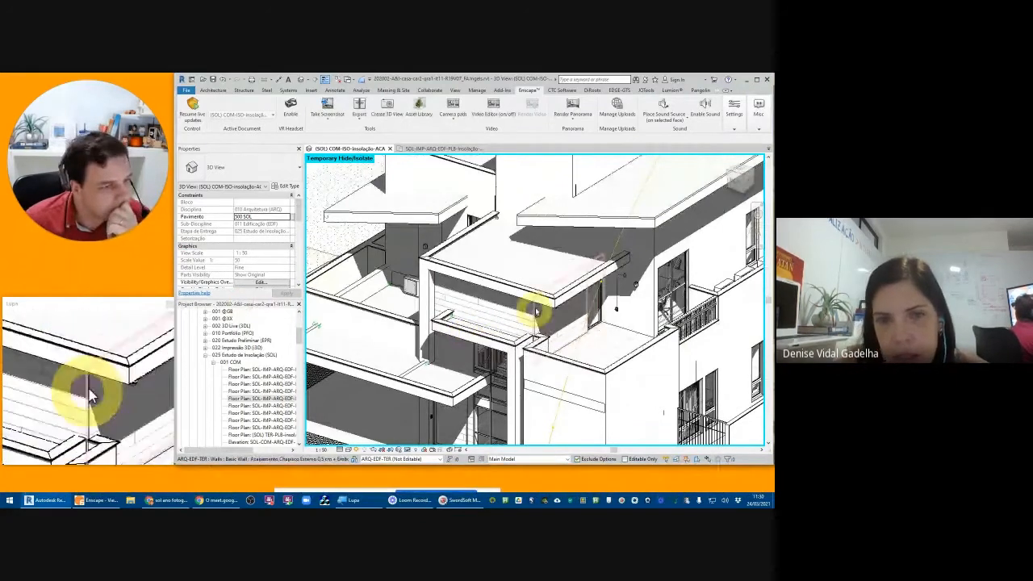
{"action": "left_click", "coordinate": [561, 301]}
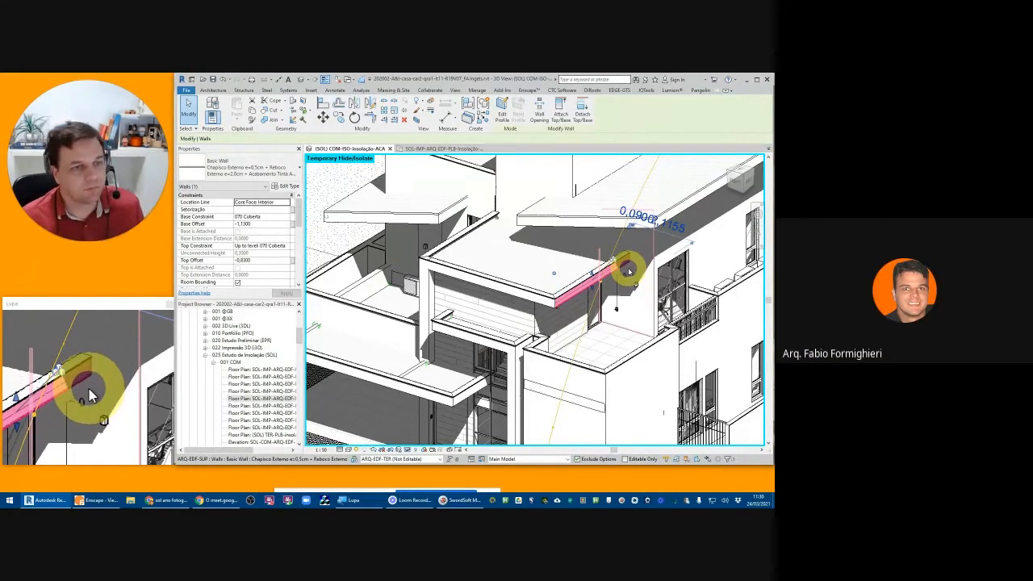
{"action": "left_click_drag", "start_coordinate": [630, 272], "coordinate": [585, 313]}
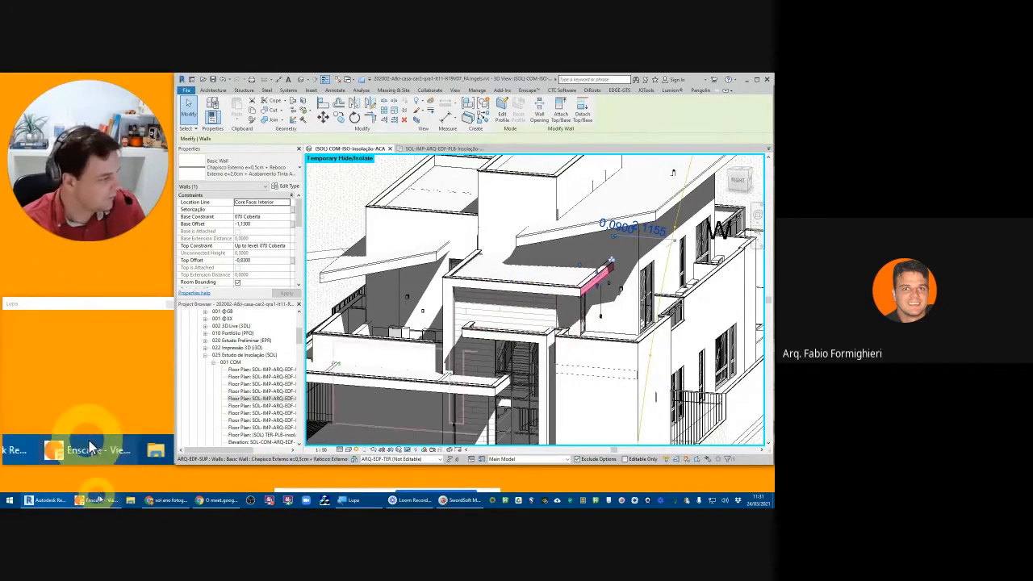
{"action": "left_click", "coordinate": [133, 501]}
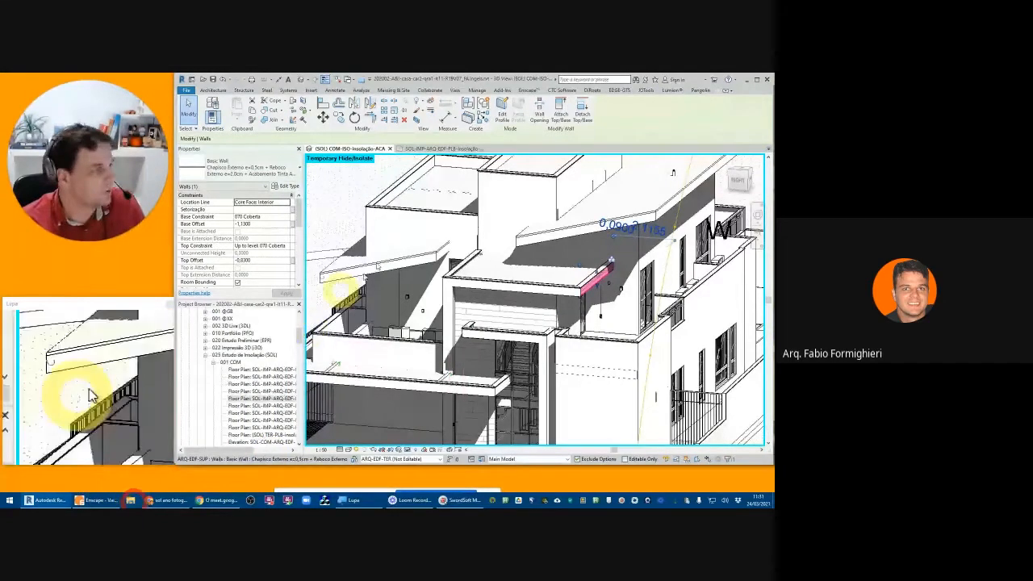
{"action": "left_click", "coordinate": [401, 171]}
{"action": "double_click", "coordinate": [401, 171]}
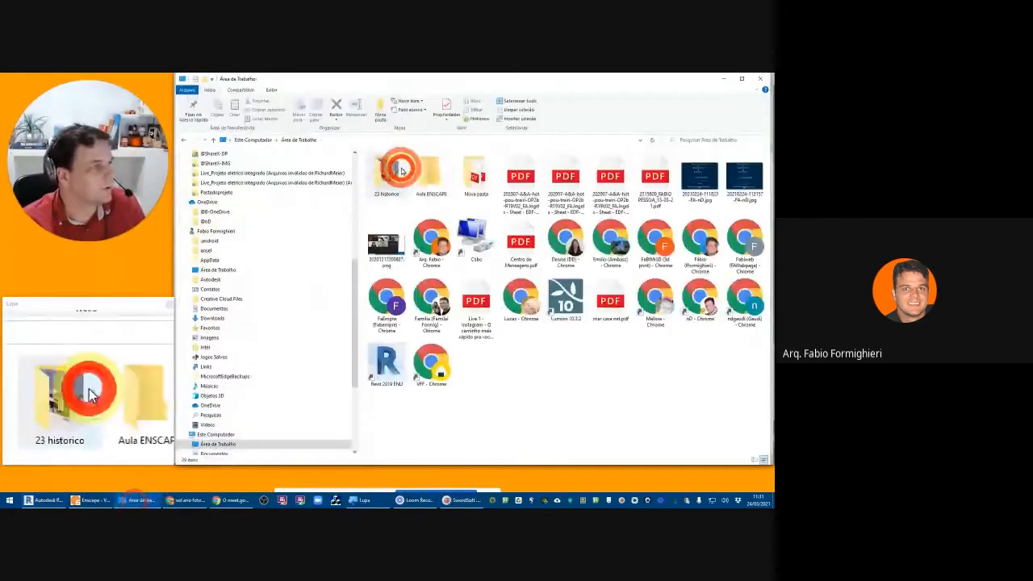
{"action": "double_click", "coordinate": [397, 171]}
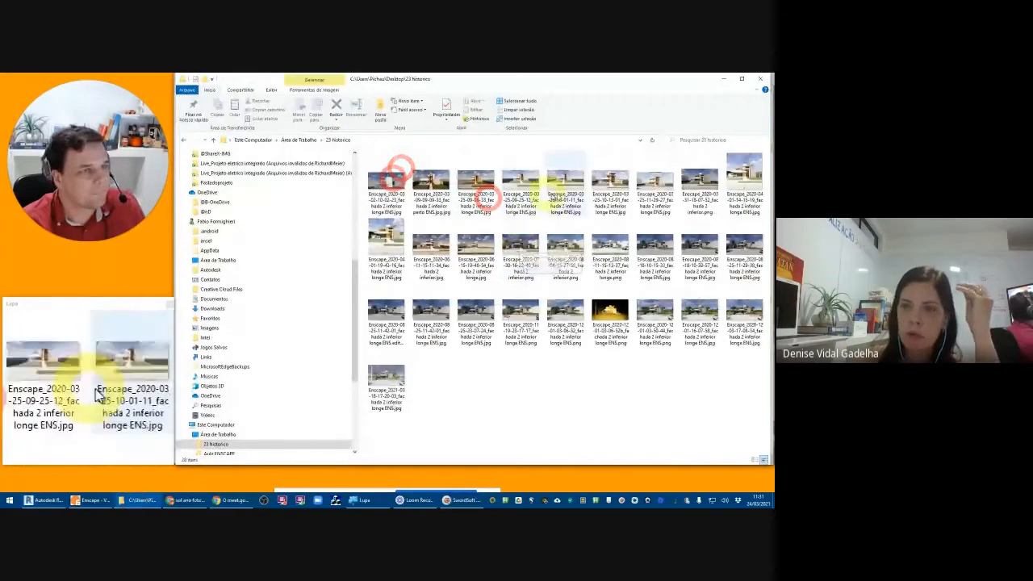
{"action": "left_click", "coordinate": [660, 183]}
{"action": "double_click", "coordinate": [660, 182]}
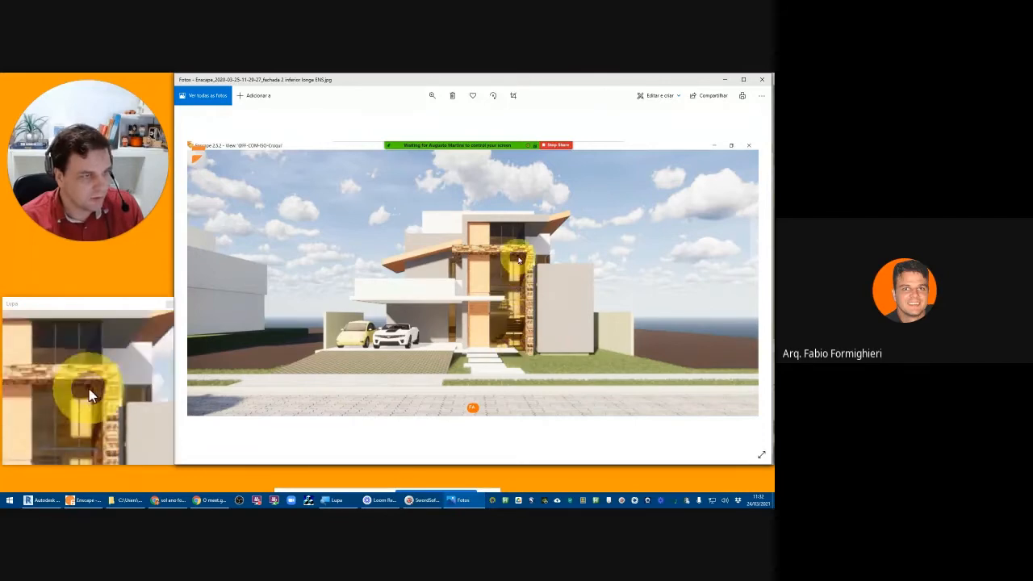
- Compare the successive front facade renders in Photos, examining the upper window and entrance canopy up to the 1 April 2020 version
{"action": "key", "text": "Right"}
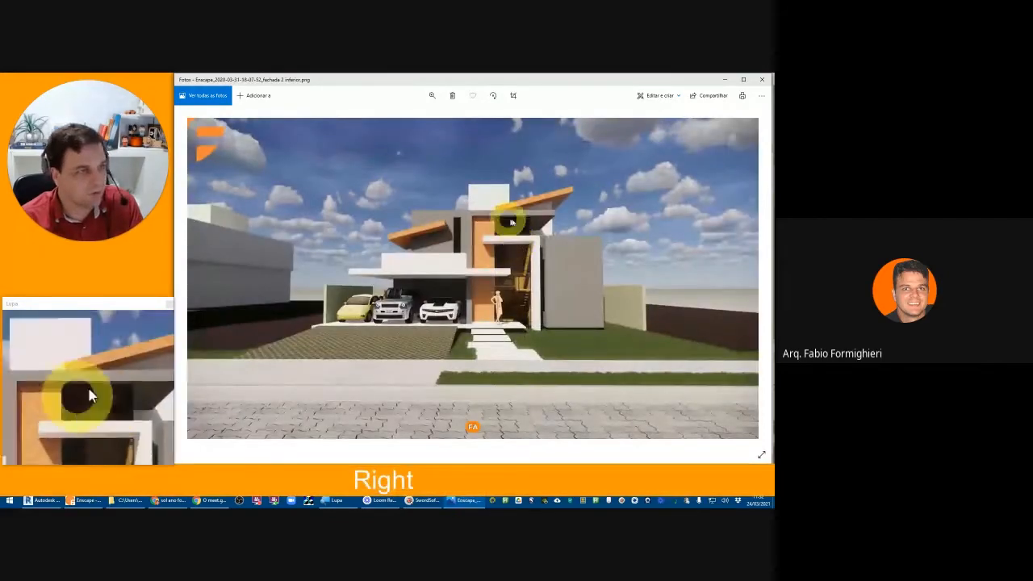
{"action": "key", "text": "Left"}
{"action": "key", "text": "Right"}
{"action": "key", "text": "Right"}
{"action": "key", "text": "Right"}
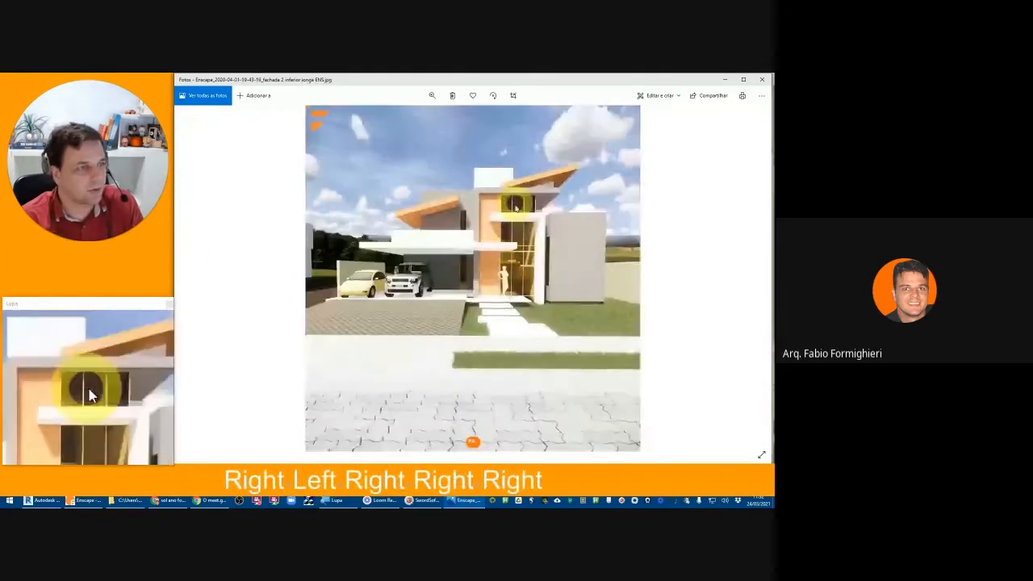
- View the remaining front facade renders in Photos up to the latest version, comparing the upper window, entrance canopy and landscaping
{"action": "key", "text": "Right"}
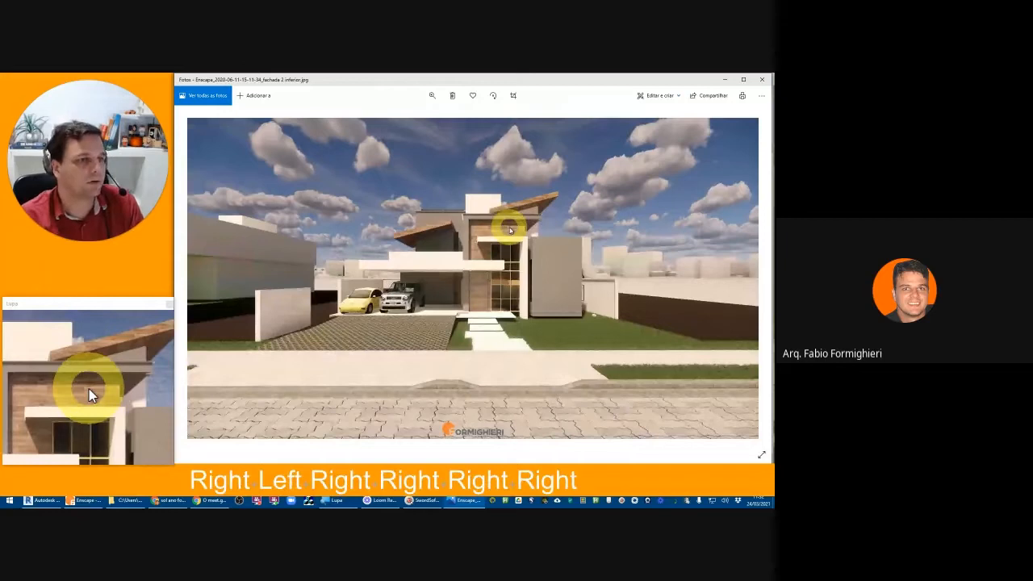
{"action": "key", "text": "Right"}
{"action": "key", "text": "Right"}
{"action": "key", "text": "Right"}
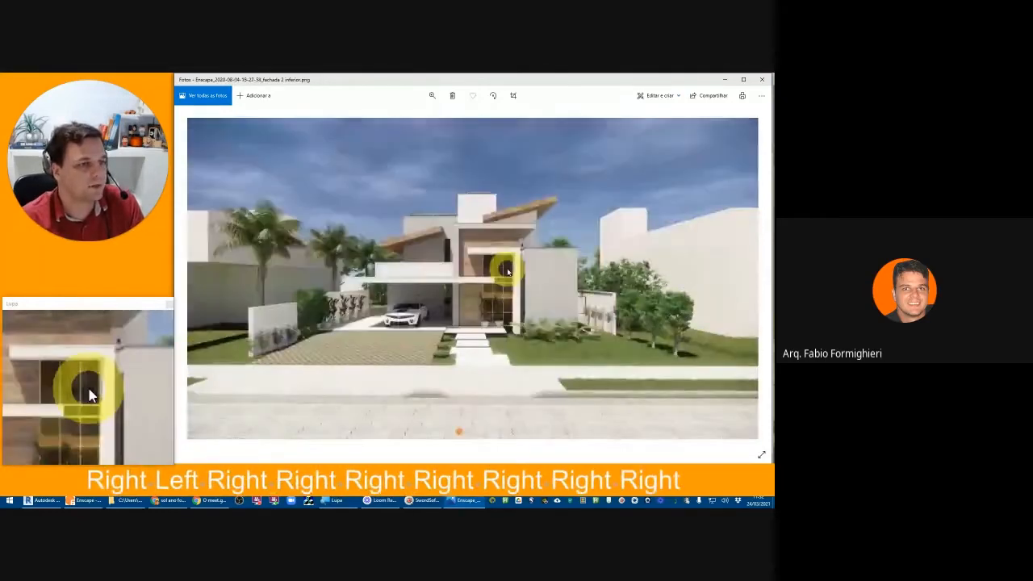
{"action": "key", "text": "Right"}
{"action": "key", "text": "Right"}
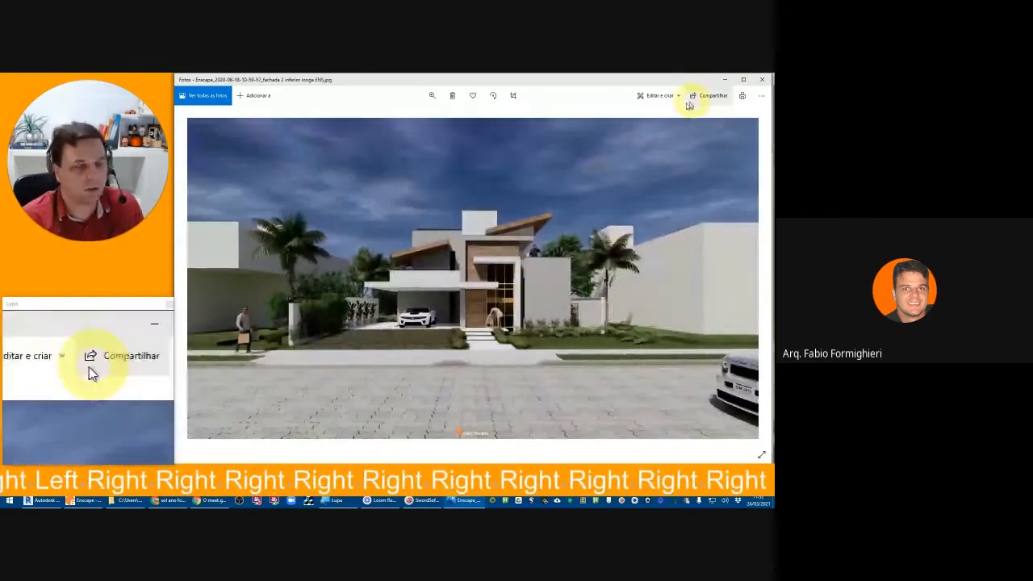
- Switch to Revit, bring up the open SOL-IMP-ARQ-EDF-PLB-Insolação floor plan and review the sun study plans listed under 001 COM
{"action": "key", "text": "alt+Tab"}
{"action": "key", "text": "alt+Tab"}
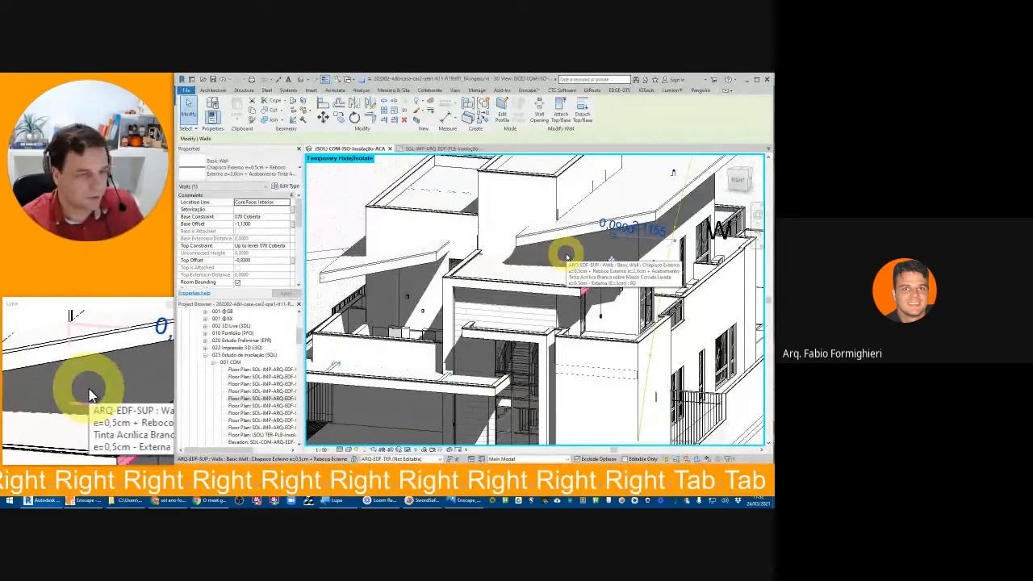
{"action": "left_click", "coordinate": [461, 151]}
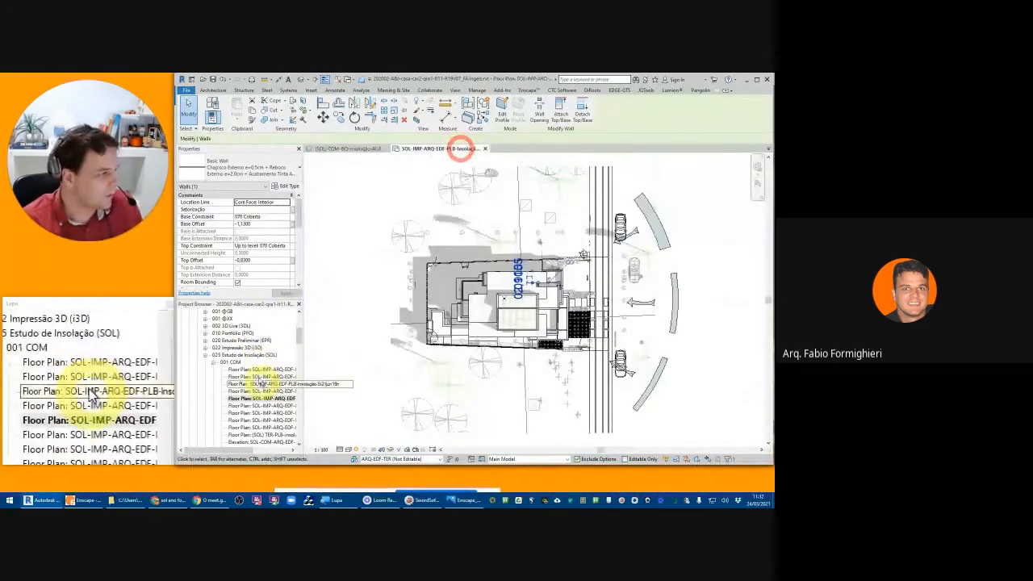
{"action": "scroll", "coordinate": [249, 368], "scroll_direction": "down", "scroll_amount": 2}
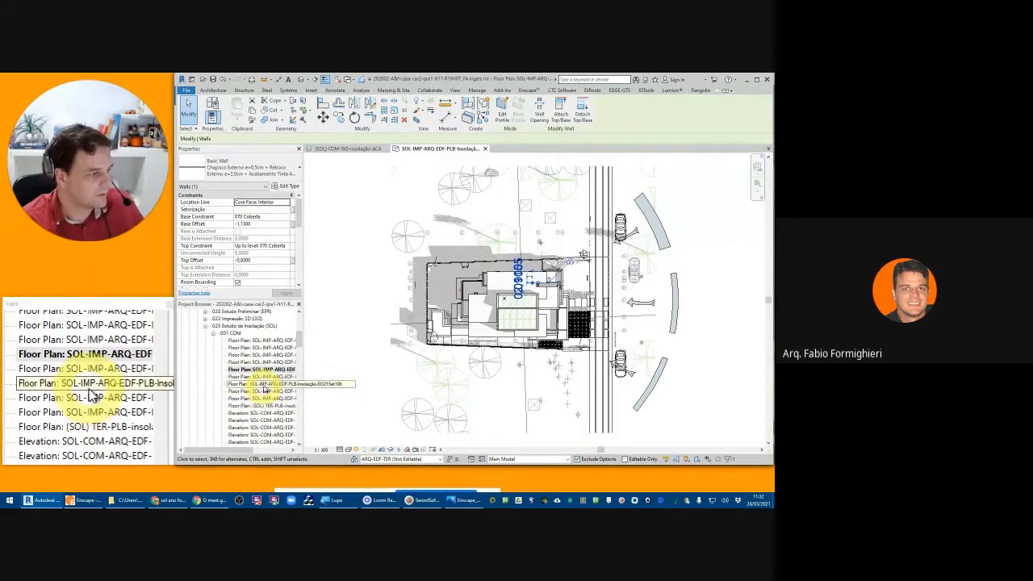
{"action": "left_click", "coordinate": [274, 372]}
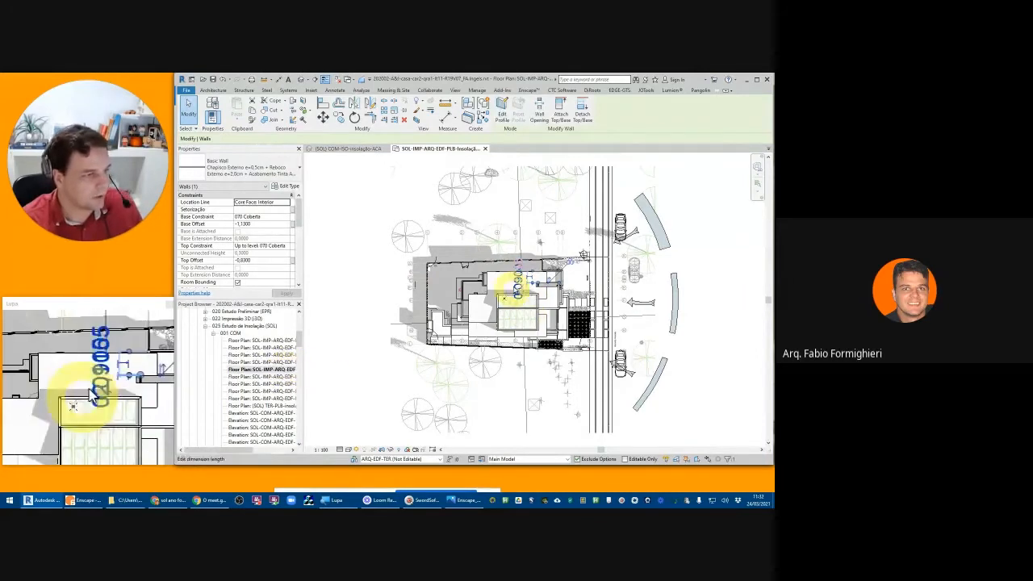
- Clear the selection and apply the Fortaleza Solstício Inverno 21 jun 10h sun preset to the floor plan
{"action": "left_click", "coordinate": [516, 288]}
{"action": "key", "text": "Escape"}
{"action": "key", "text": "Escape"}
{"action": "key", "text": "s"}
{"action": "key", "text": "u"}
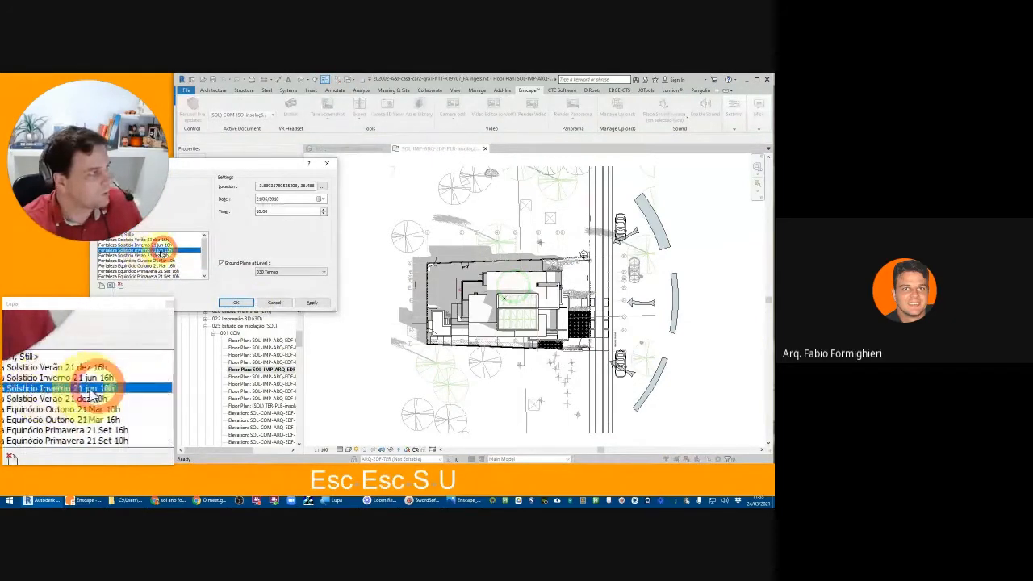
{"action": "left_click", "coordinate": [313, 301]}
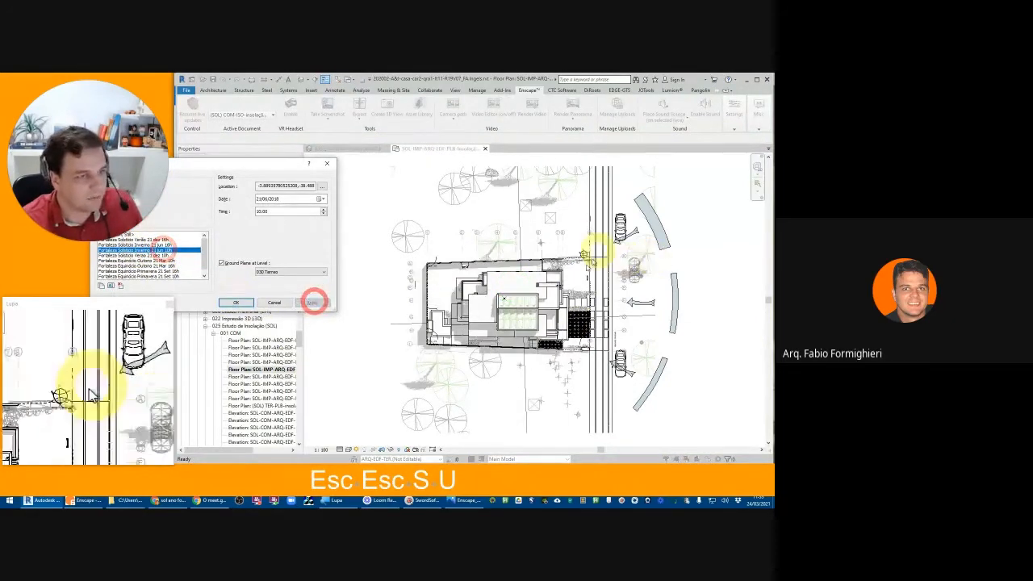
{"action": "left_click", "coordinate": [231, 303]}
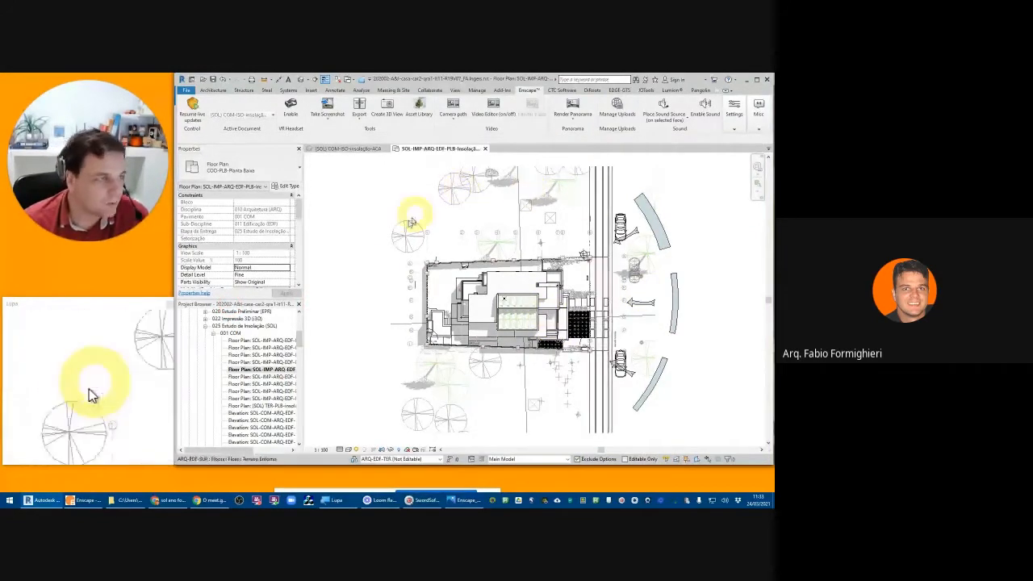
- Examine the ventilation arrows and blue ventilation arcs on the street side of the plan, including the central arc's properties
{"action": "scroll", "coordinate": [539, 316], "scroll_direction": "down", "scroll_amount": 2}
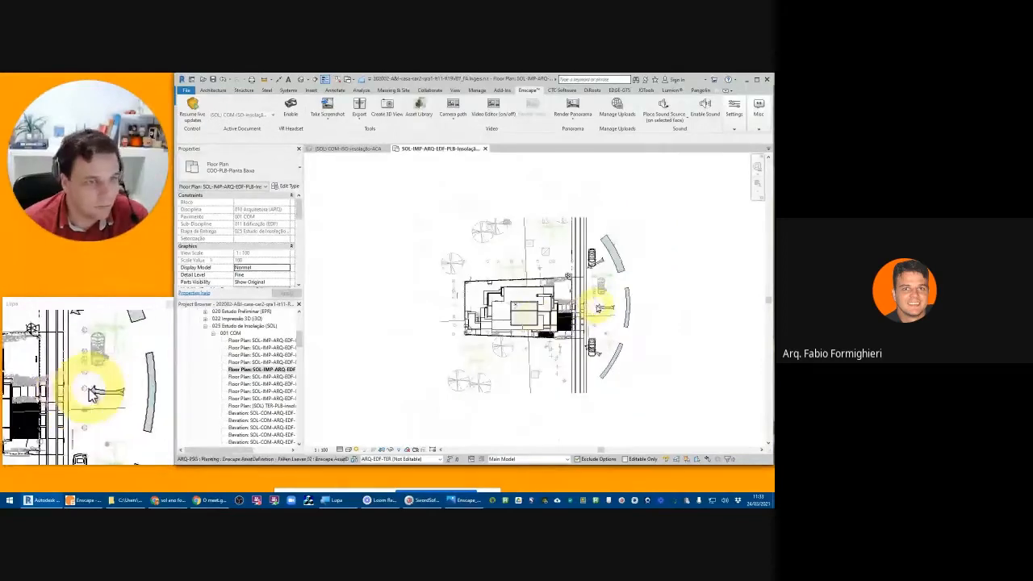
{"action": "scroll", "coordinate": [599, 308], "scroll_direction": "up", "scroll_amount": 2}
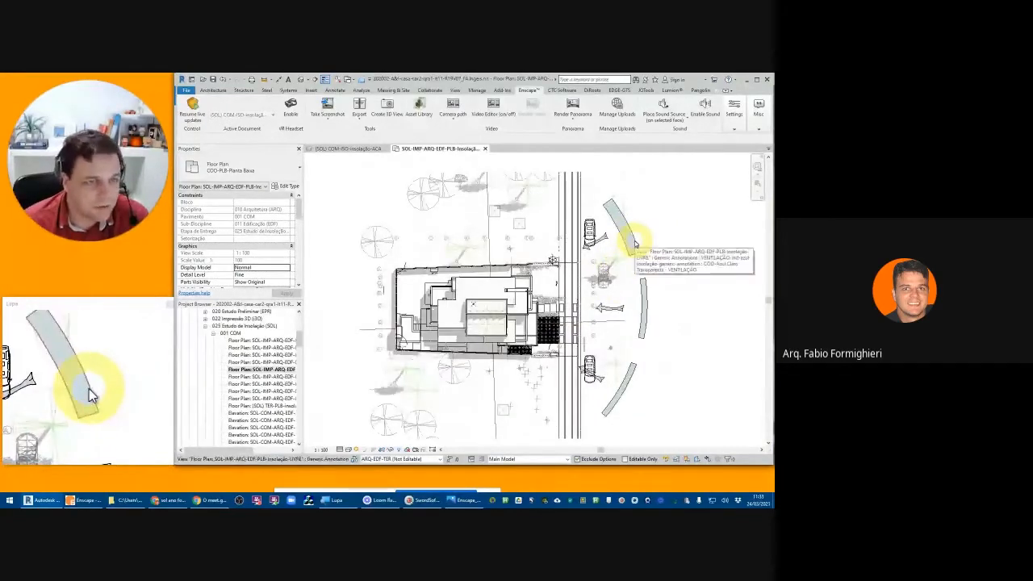
{"action": "left_click", "coordinate": [635, 243]}
{"action": "left_click", "coordinate": [605, 239]}
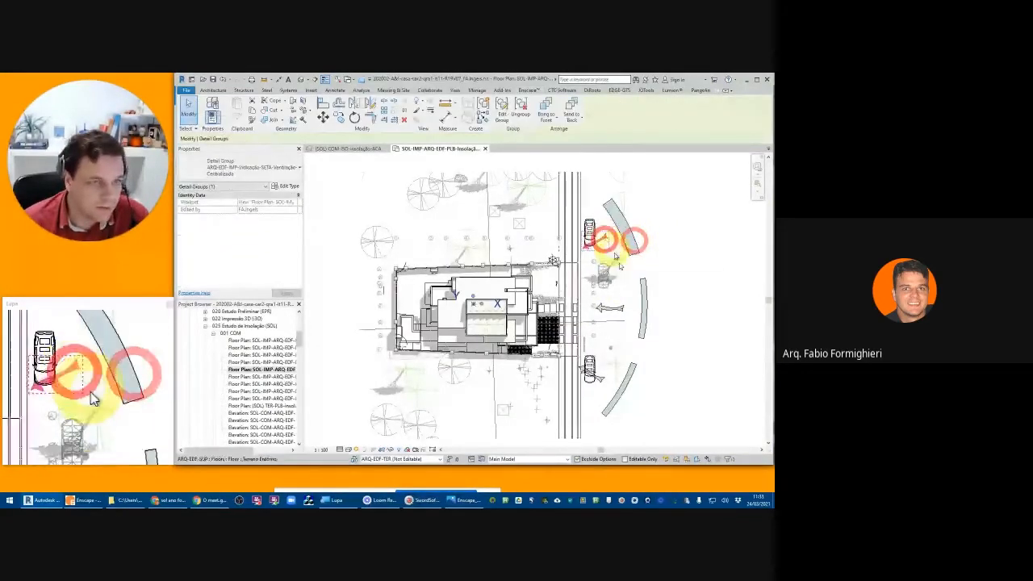
{"action": "left_click", "coordinate": [615, 308]}
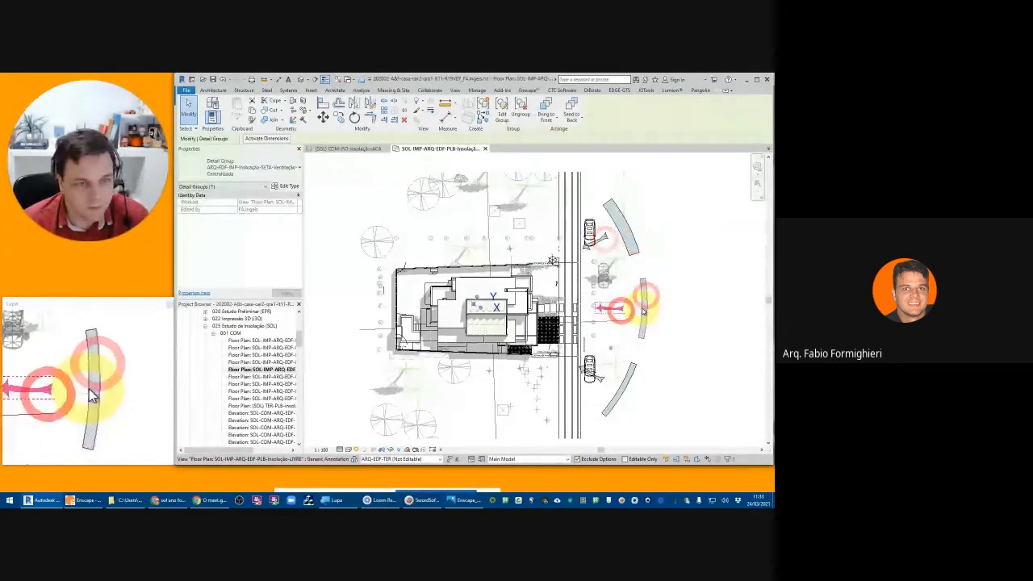
{"action": "left_click", "coordinate": [643, 311]}
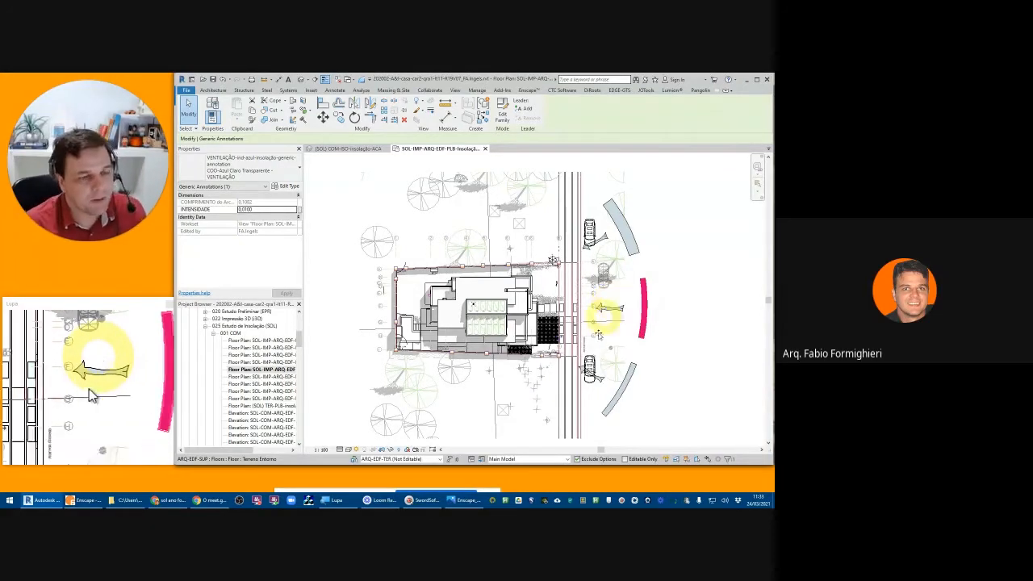
{"action": "key", "text": "Escape"}
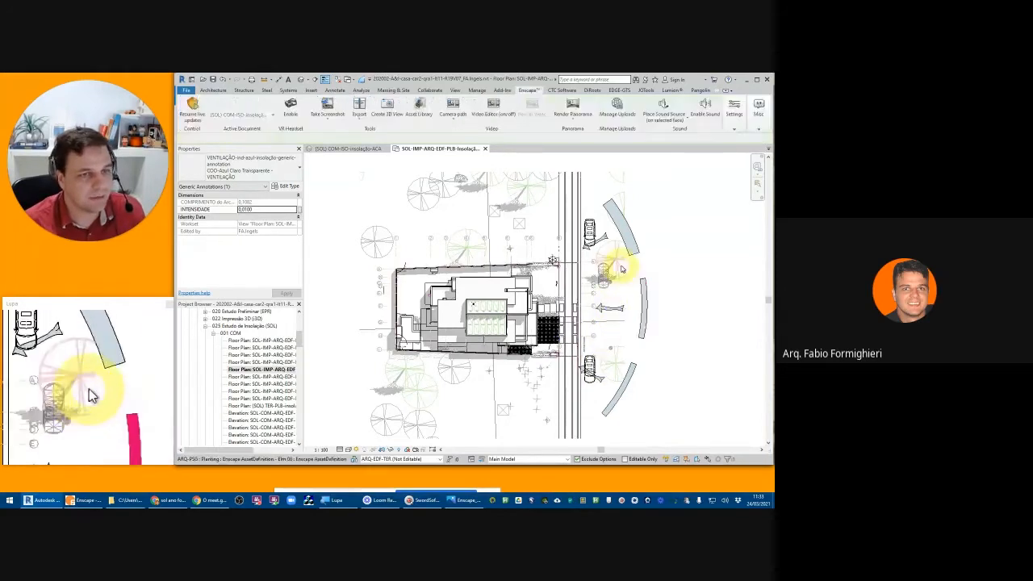
{"action": "key", "text": "Escape"}
{"action": "scroll", "coordinate": [621, 269], "scroll_direction": "down", "scroll_amount": 2}
{"action": "scroll", "coordinate": [618, 243], "scroll_direction": "up", "scroll_amount": 3}
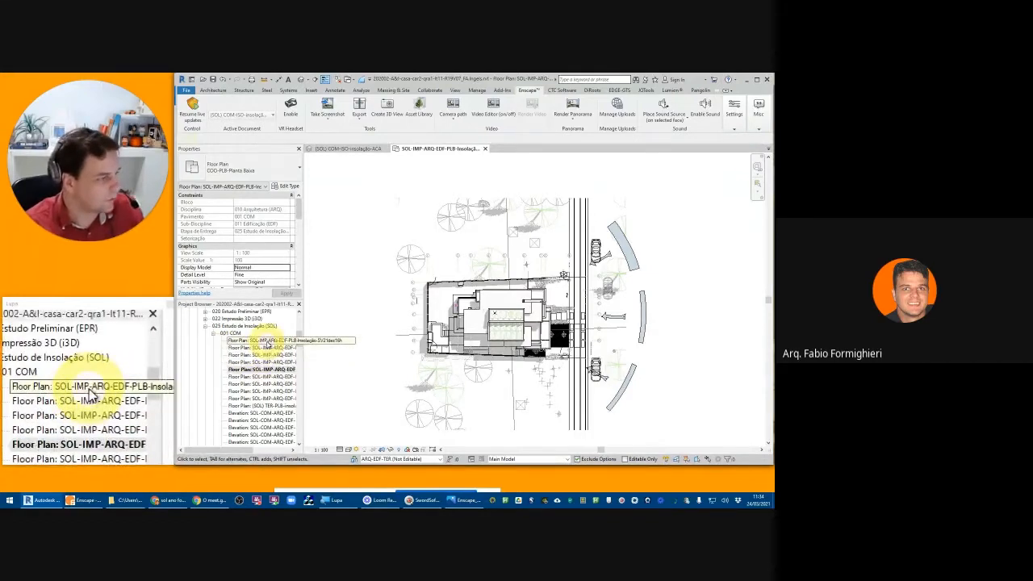
- Open the 21 December 16h sun study floor plan to view its shadows, close it and return to the 3D insolation view
{"action": "double_click", "coordinate": [268, 340]}
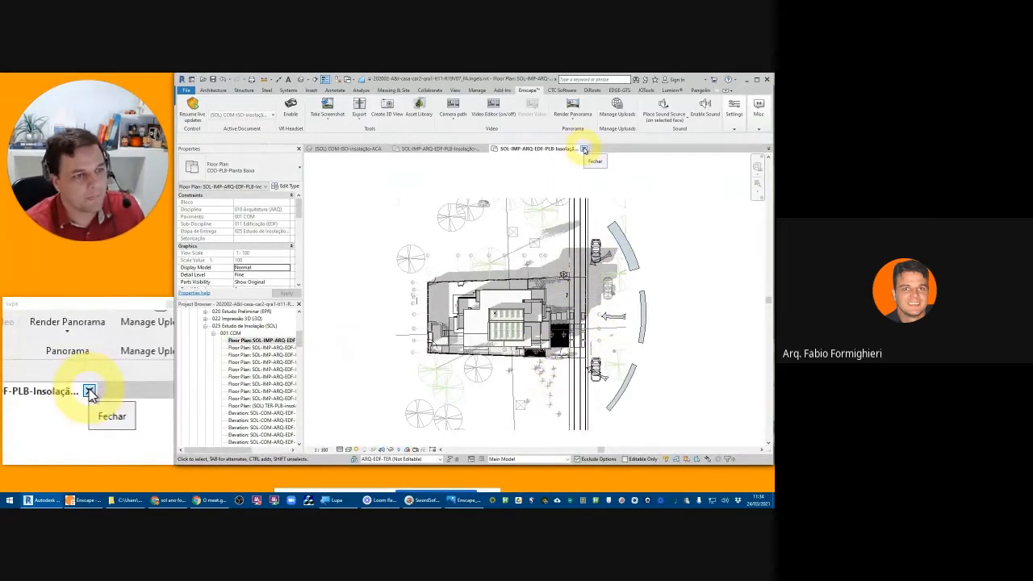
{"action": "left_click", "coordinate": [585, 149]}
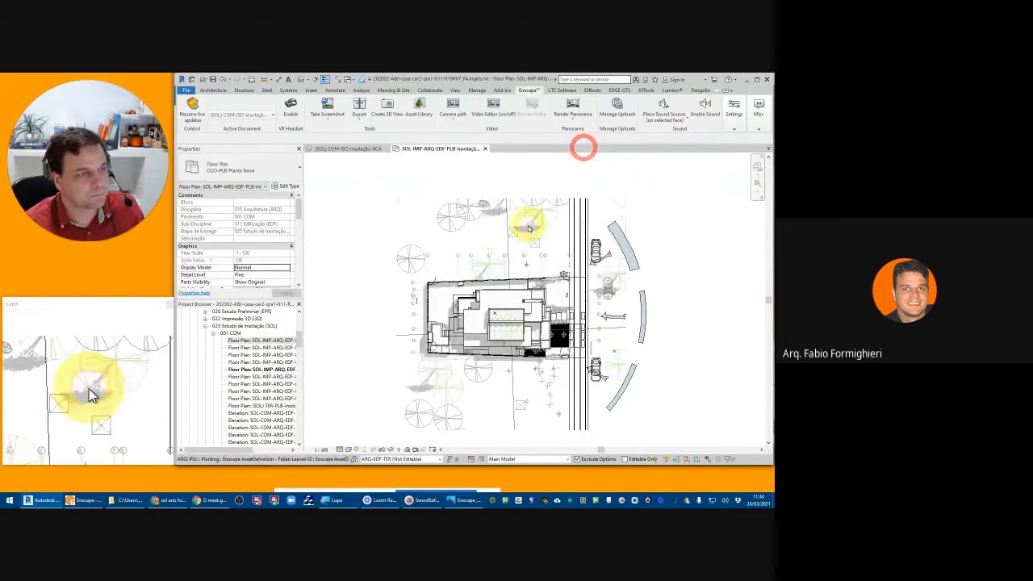
{"action": "left_click", "coordinate": [486, 254]}
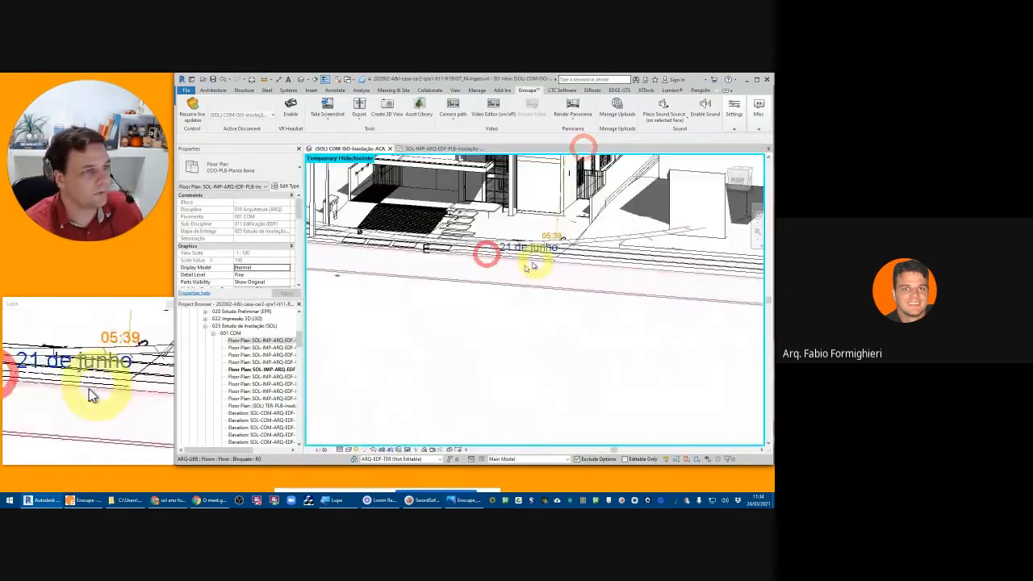
- Switch to the Enscape render and move the camera closer across the street towards the front facade
{"action": "left_click", "coordinate": [88, 500]}
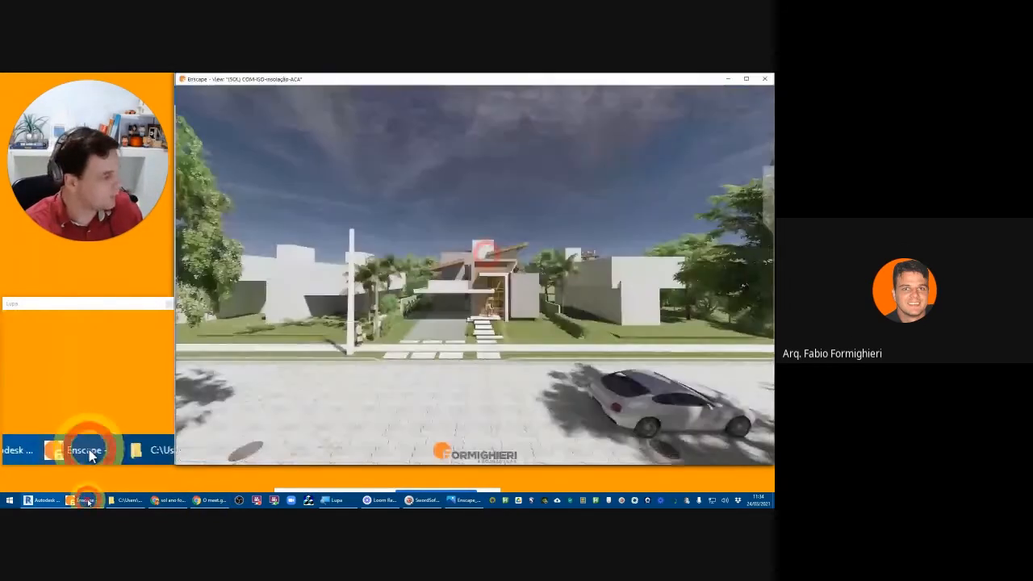
{"action": "key", "text": "w"}
{"action": "key", "text": "a"}
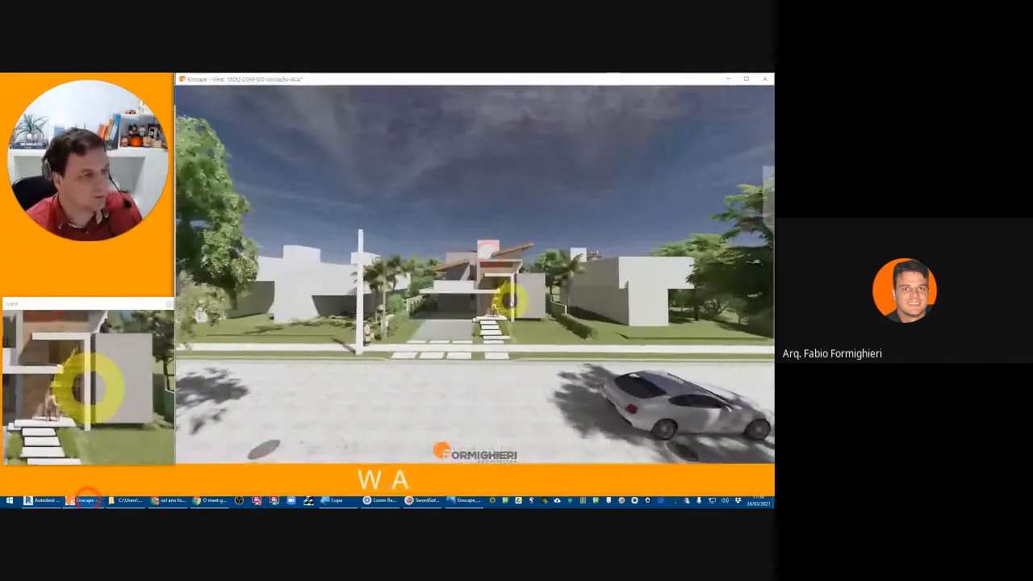
{"action": "key", "text": "w"}
{"action": "key", "text": "a"}
{"action": "key", "text": "shift"}
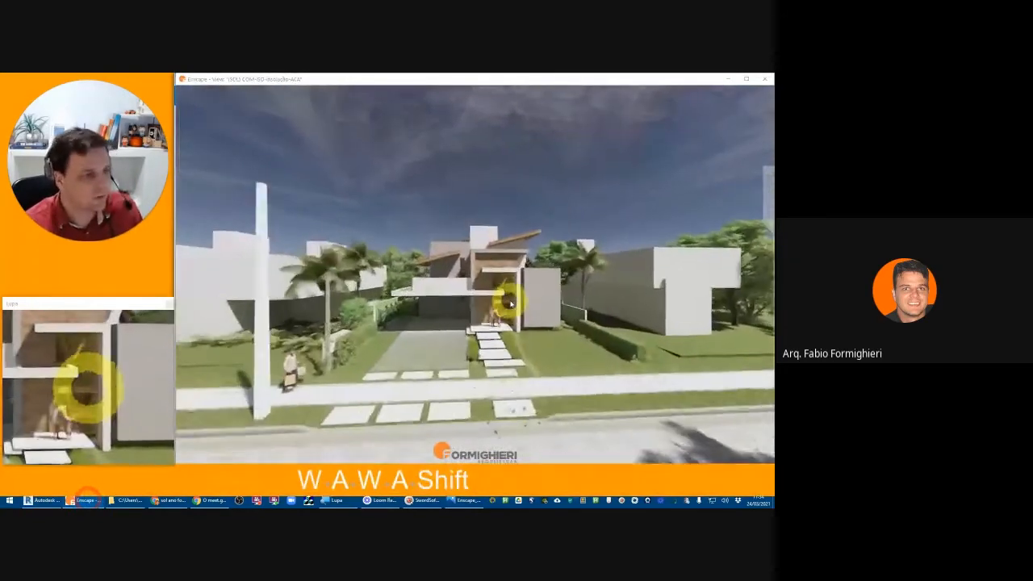
{"action": "key", "text": "q"}
- Shift the time of day forwards and back in the Enscape render to compare sun and shadows on the front facade
{"action": "key", "text": "i"}
{"action": "key", "text": "i"}
{"action": "key", "text": "i"}
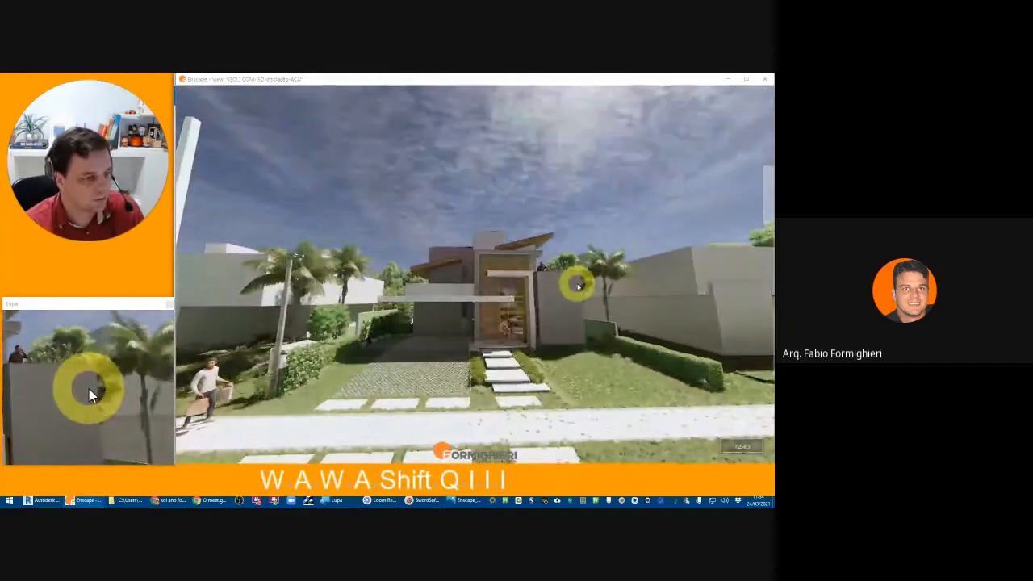
{"action": "key", "text": "u"}
{"action": "key", "text": "u"}
{"action": "key", "text": "u"}
{"action": "key", "text": "u"}
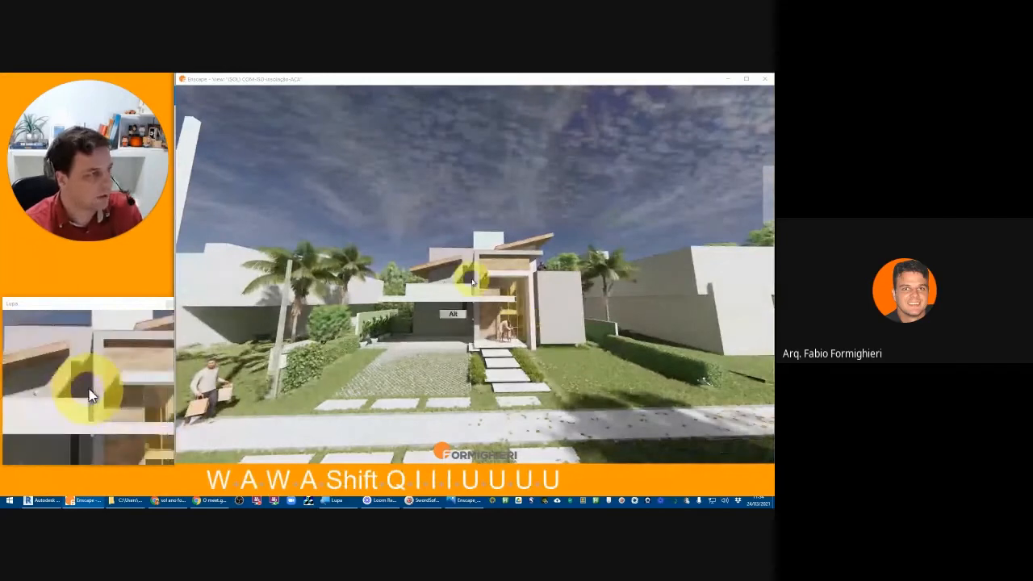
- Switch back to Revit, frame the whole house in the 3D insolation view and reset its temporary hide/isolate
{"action": "key", "text": "alt+Tab"}
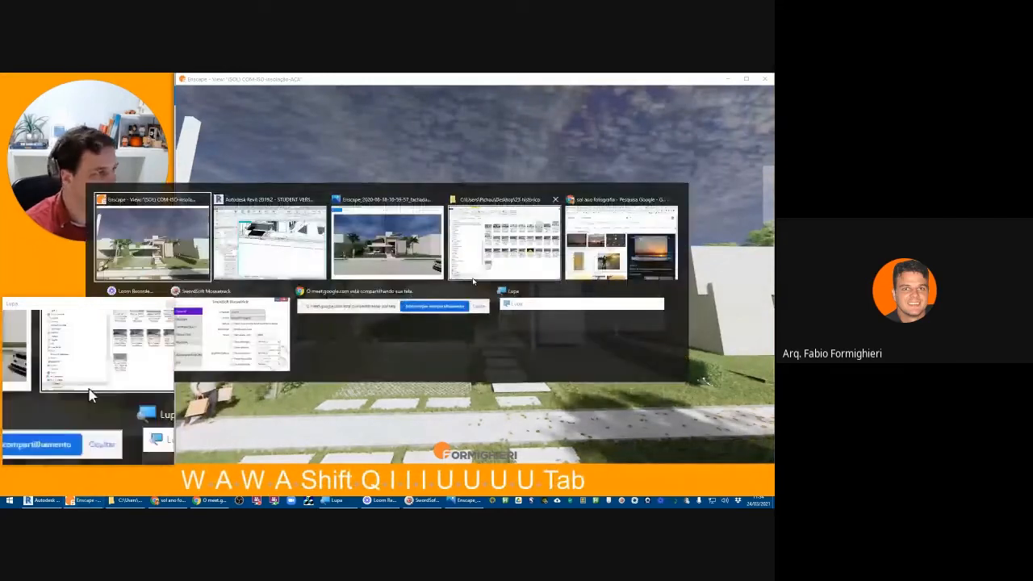
{"action": "left_click", "coordinate": [293, 247]}
{"action": "scroll", "coordinate": [460, 235], "scroll_direction": "down", "scroll_amount": 3}
{"action": "left_click_drag", "start_coordinate": [491, 235], "coordinate": [498, 317]}
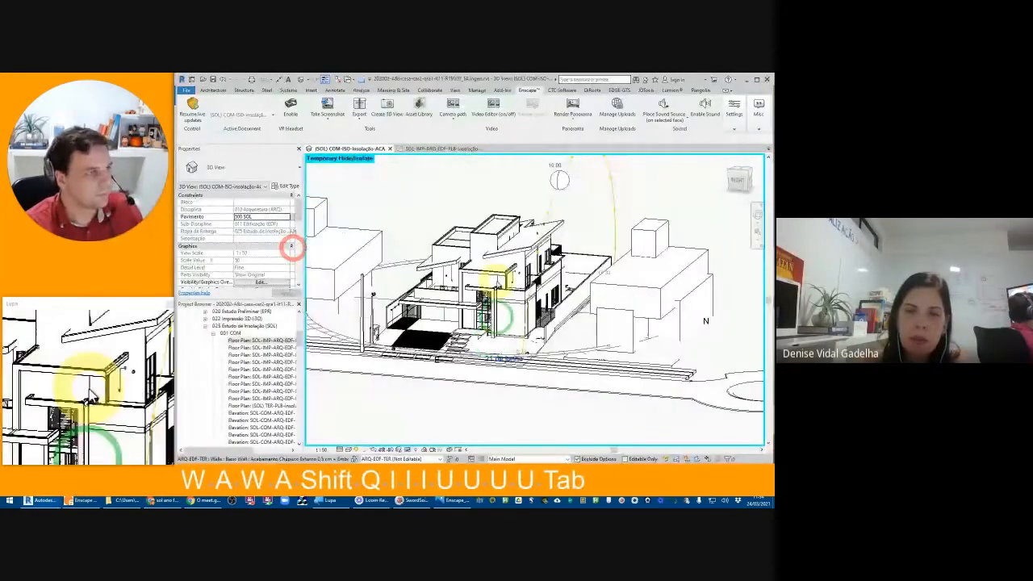
{"action": "scroll", "coordinate": [494, 279], "scroll_direction": "up", "scroll_amount": 2}
{"action": "key", "text": "Escape"}
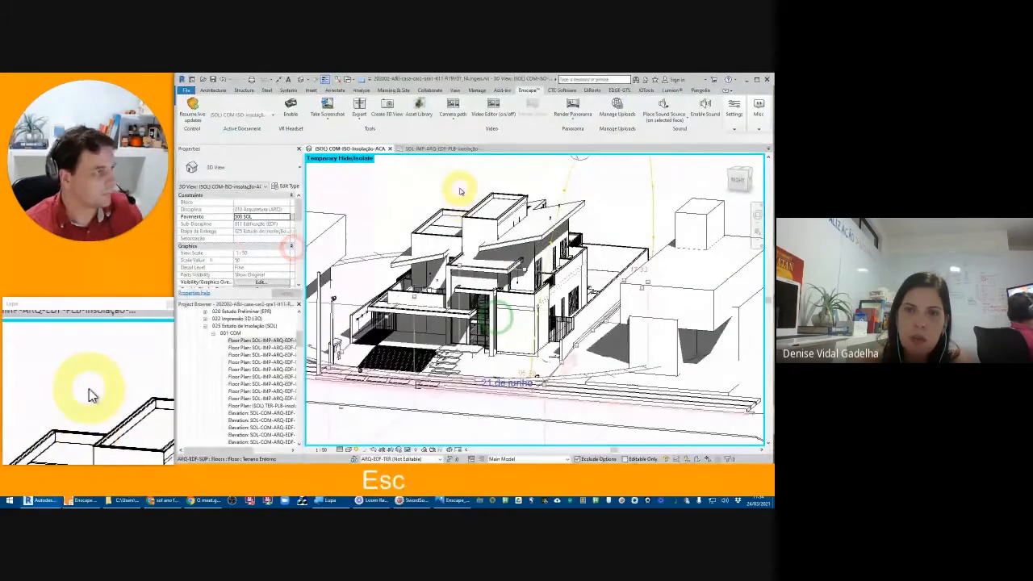
{"action": "key", "text": "Escape"}
{"action": "key", "text": "Escape"}
{"action": "key", "text": "i"}
{"action": "key", "text": "e"}
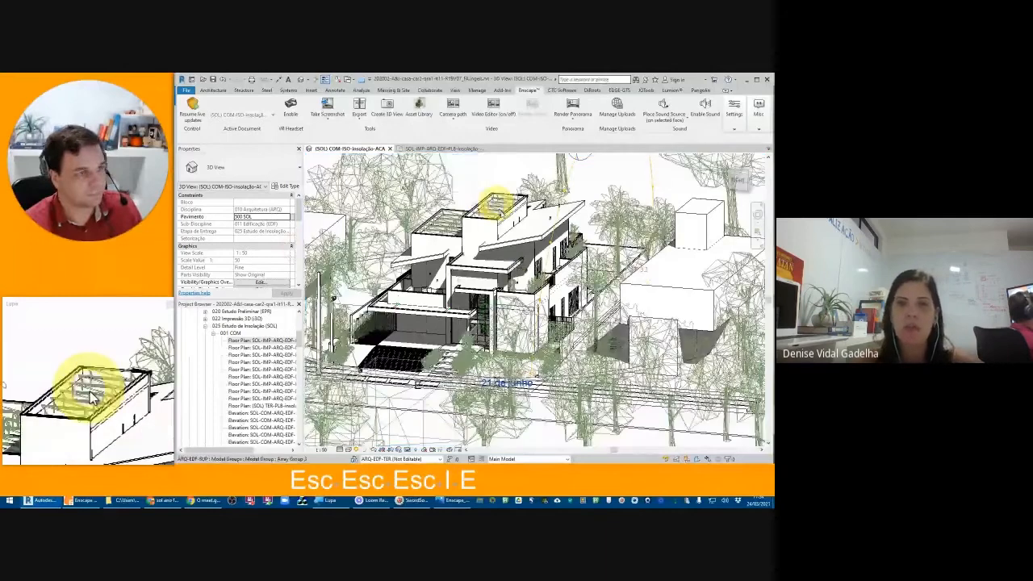
- Confirm the Fortaleza Solstício Inverno 21 jun 10h sun settings for the 3D view and resume Enscape live updates
{"action": "key", "text": "Escape"}
{"action": "key", "text": "Escape"}
{"action": "key", "text": "s"}
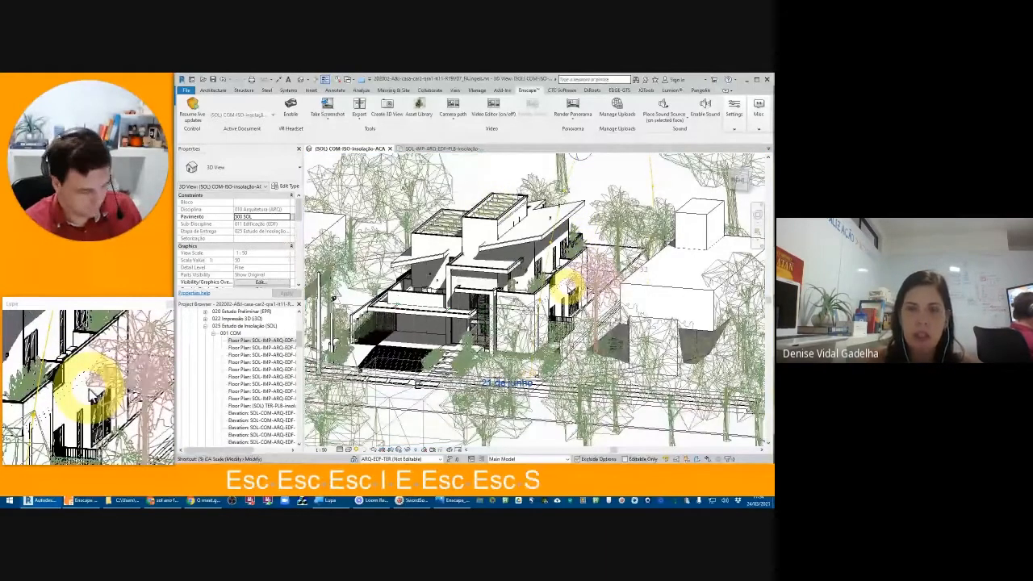
{"action": "key", "text": "u"}
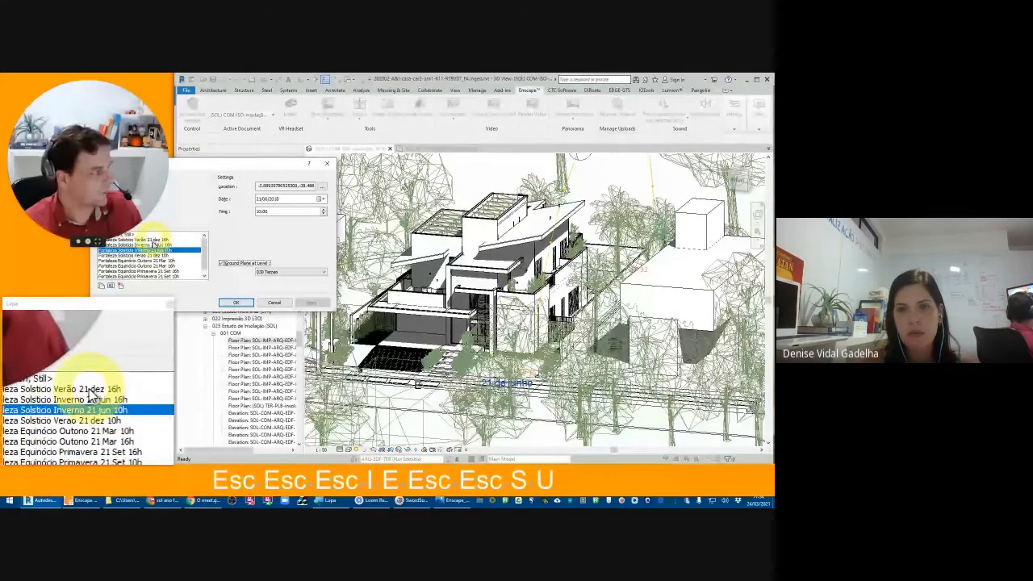
{"action": "left_click", "coordinate": [236, 302]}
{"action": "left_click", "coordinate": [194, 106]}
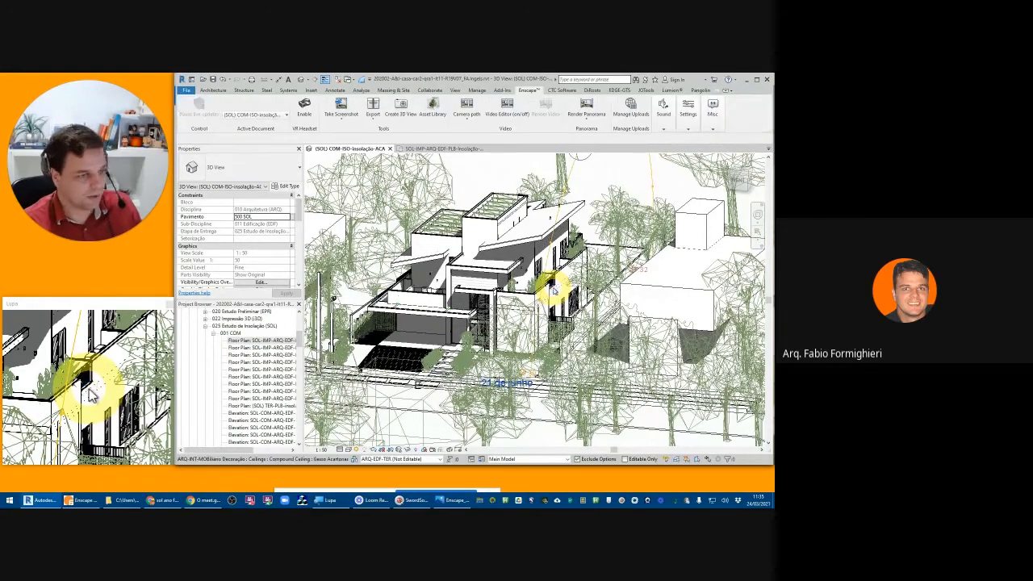
- Switch from Revit to the Enscape window to check the live-updated render of the house
{"action": "key", "text": "alt+Tab"}
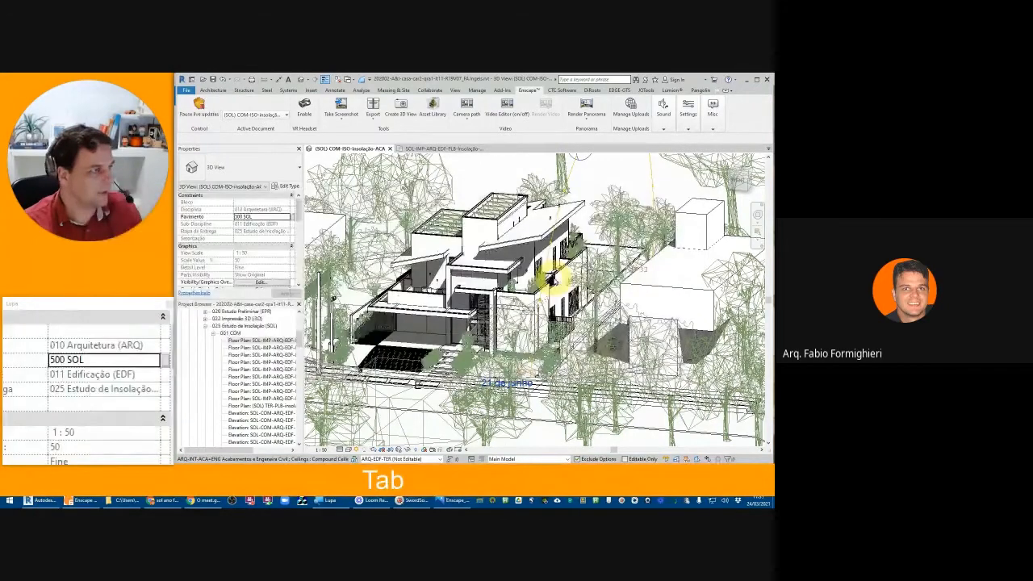
{"action": "key", "text": "alt+Tab"}
{"action": "key", "text": "alt+Tab"}
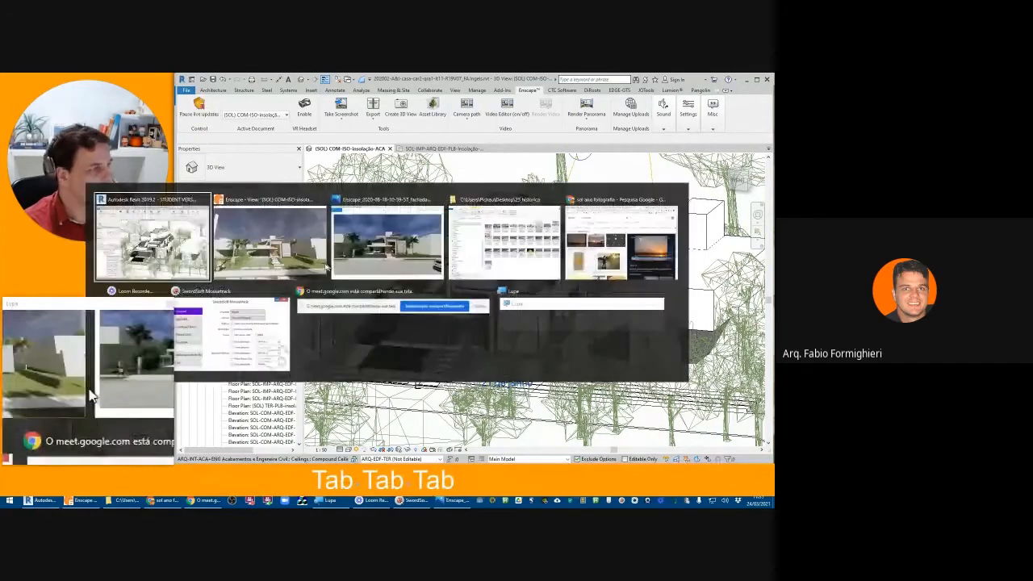
{"action": "left_click", "coordinate": [290, 248], "text": "alt"}
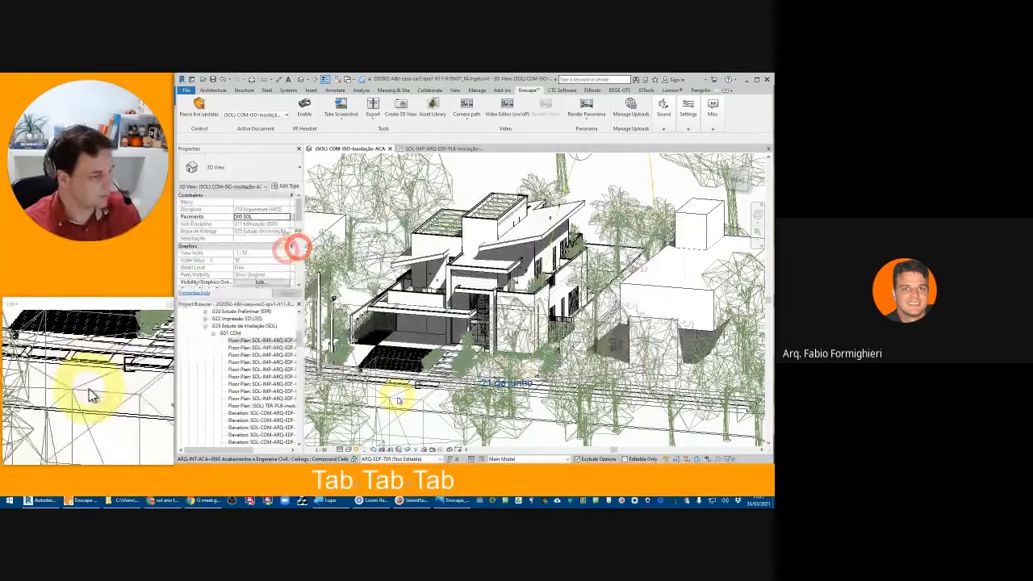
- Switch to the Enscape render and walk closer to the house's front facade and entrance path
{"action": "left_click", "coordinate": [85, 502]}
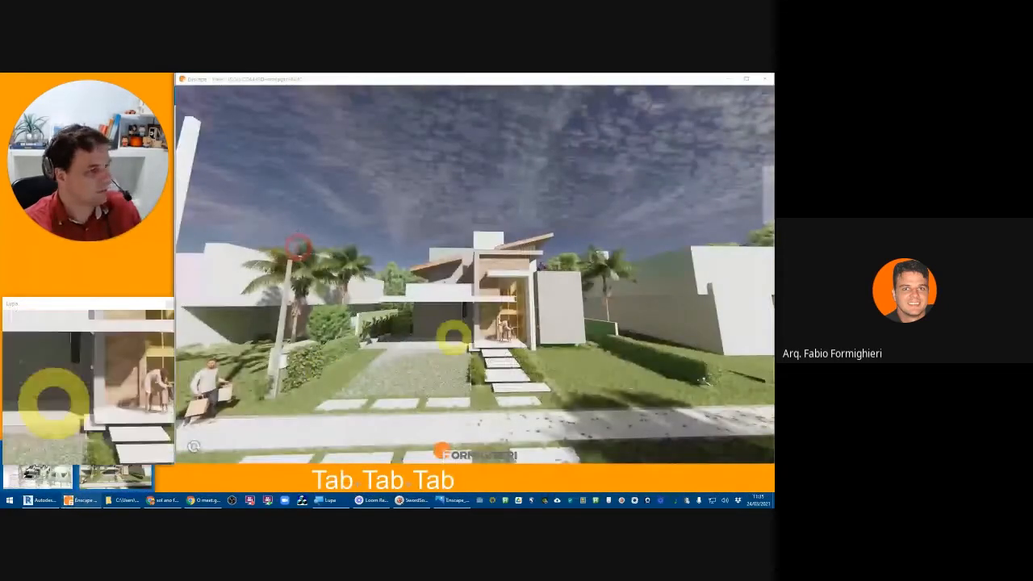
{"action": "key", "text": "w"}
{"action": "key", "text": "a"}
{"action": "key", "text": "a"}
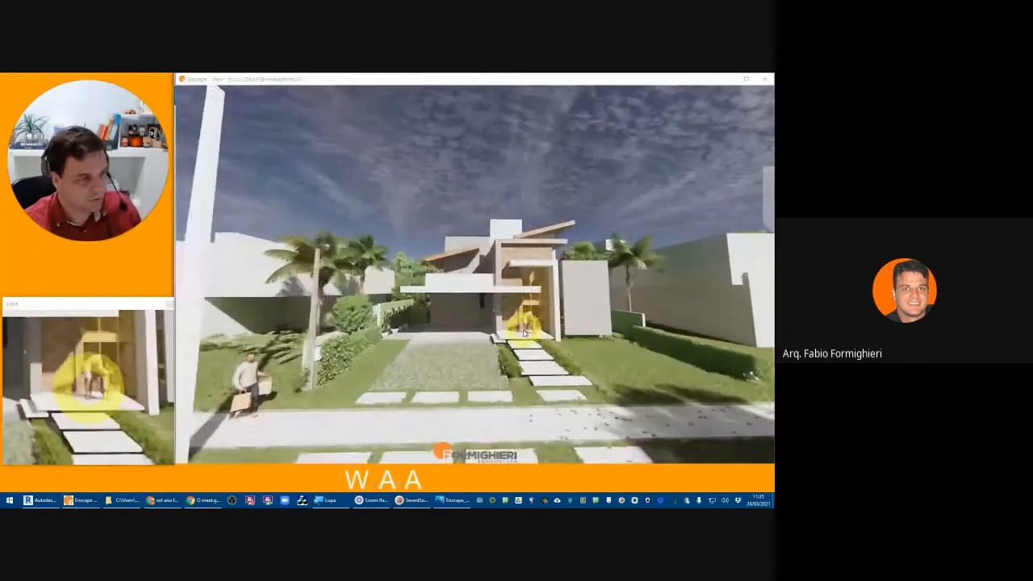
{"action": "key", "text": "w"}
{"action": "key", "text": "d"}
{"action": "key", "text": "w"}
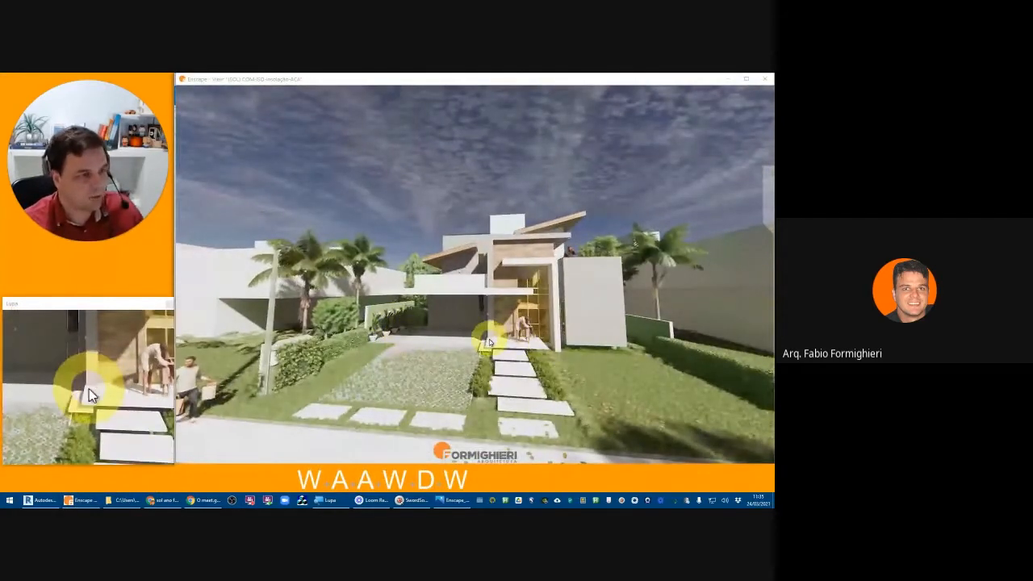
- Shift the time of day back and forward to examine the winter solstice shadows on the front facade and driveway
{"action": "key", "text": "u"}
{"action": "key", "text": "u"}
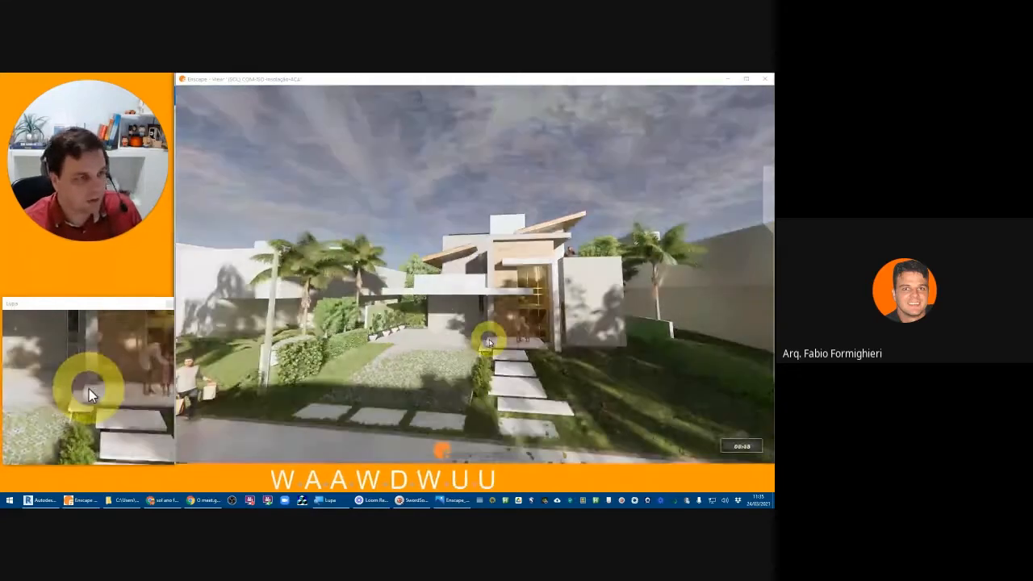
{"action": "key", "text": "i"}
{"action": "key", "text": "i"}
{"action": "key", "text": "i"}
{"action": "key", "text": "i"}
{"action": "key", "text": "i"}
{"action": "key", "text": "i"}
{"action": "key", "text": "i"}
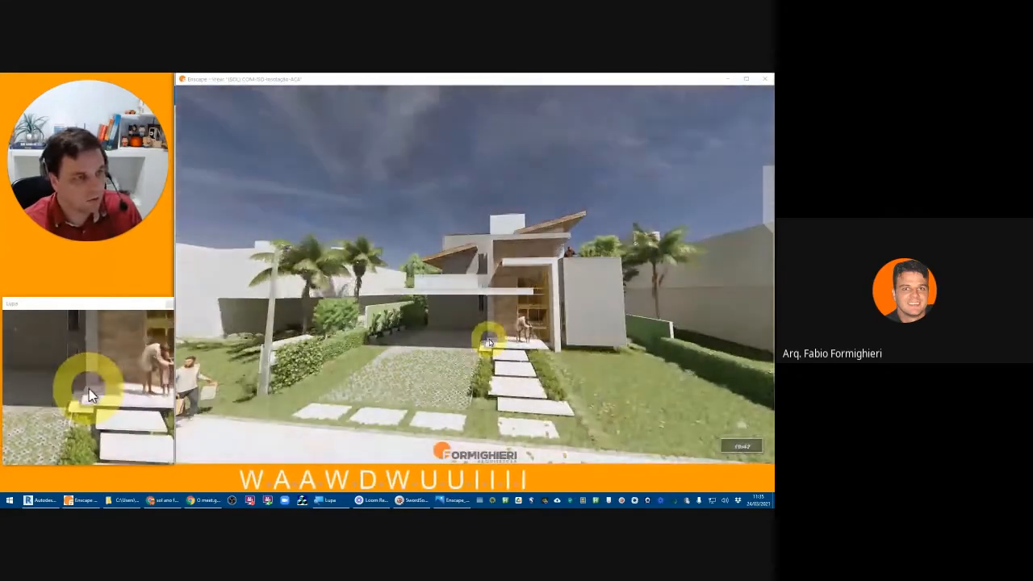
{"action": "key", "text": "i"}
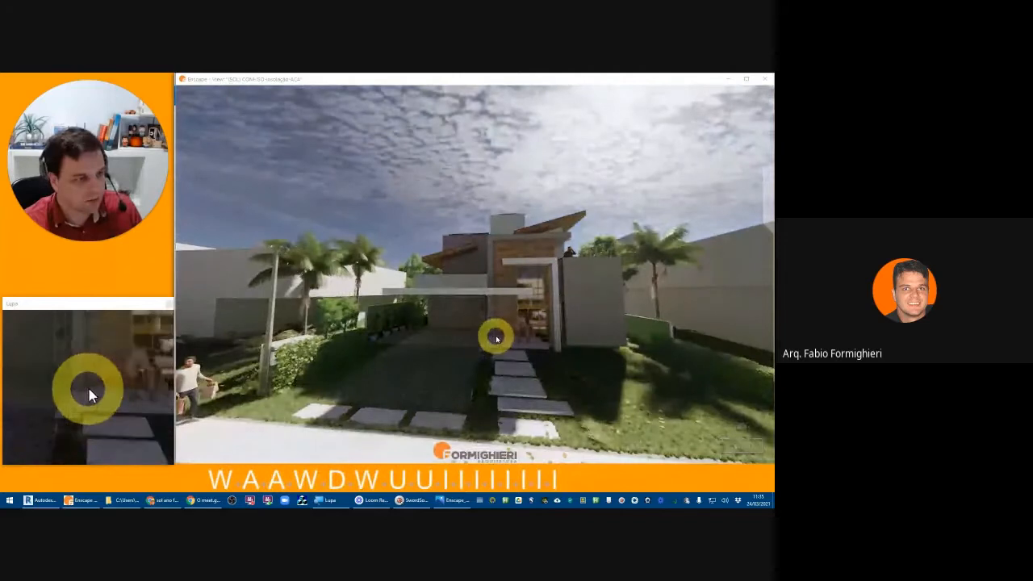
- Fly up and around the house to view the rear upper terrace with the ladder and planters
{"action": "key", "text": "w"}
{"action": "key", "text": "a"}
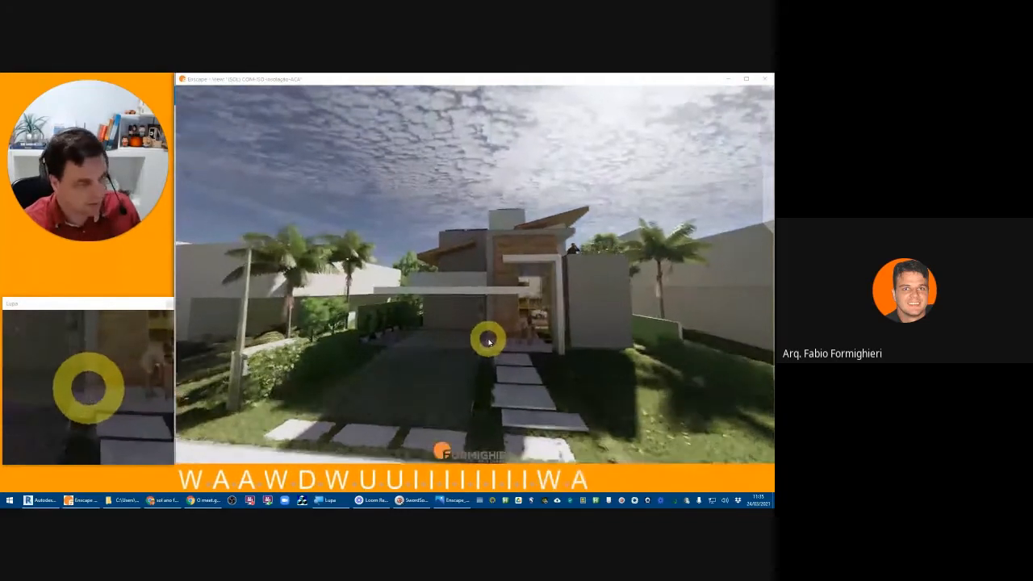
{"action": "key", "text": "e"}
{"action": "key", "text": "shift"}
{"action": "key", "text": "d"}
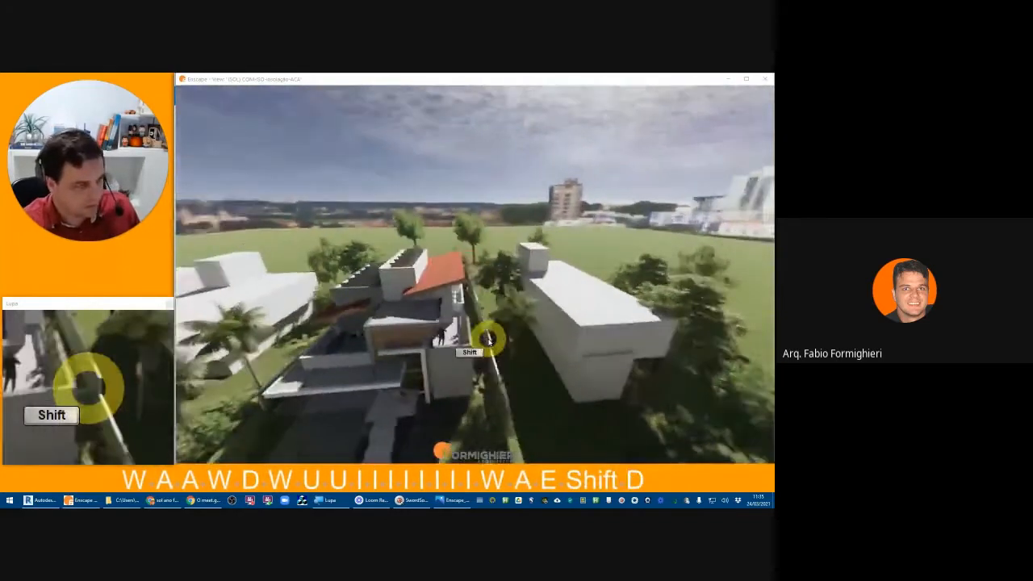
{"action": "key", "text": "w"}
{"action": "key", "text": "w"}
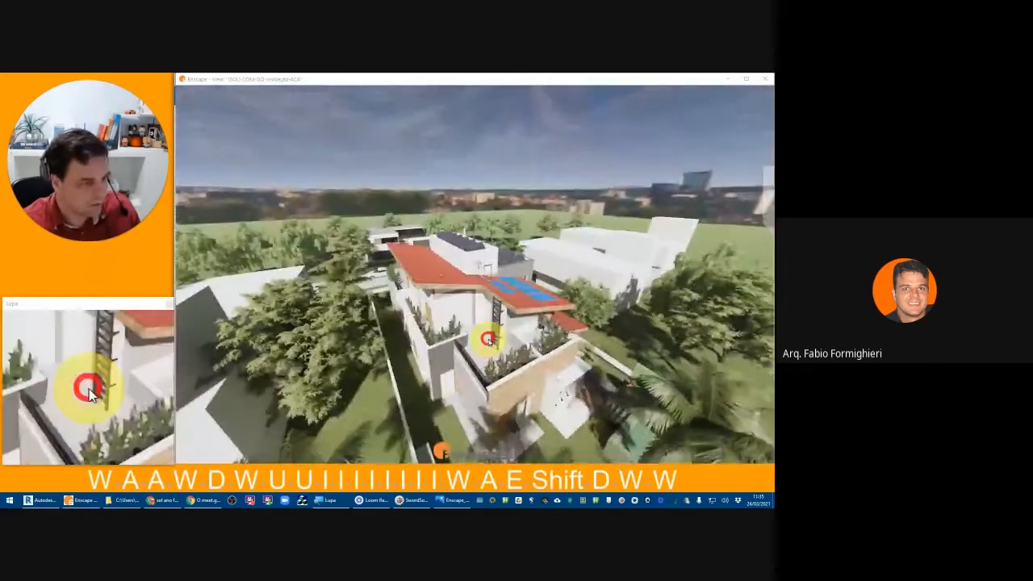
{"action": "key", "text": "a"}
{"action": "key", "text": "shift"}
{"action": "key", "text": "w"}
{"action": "key", "text": "q"}
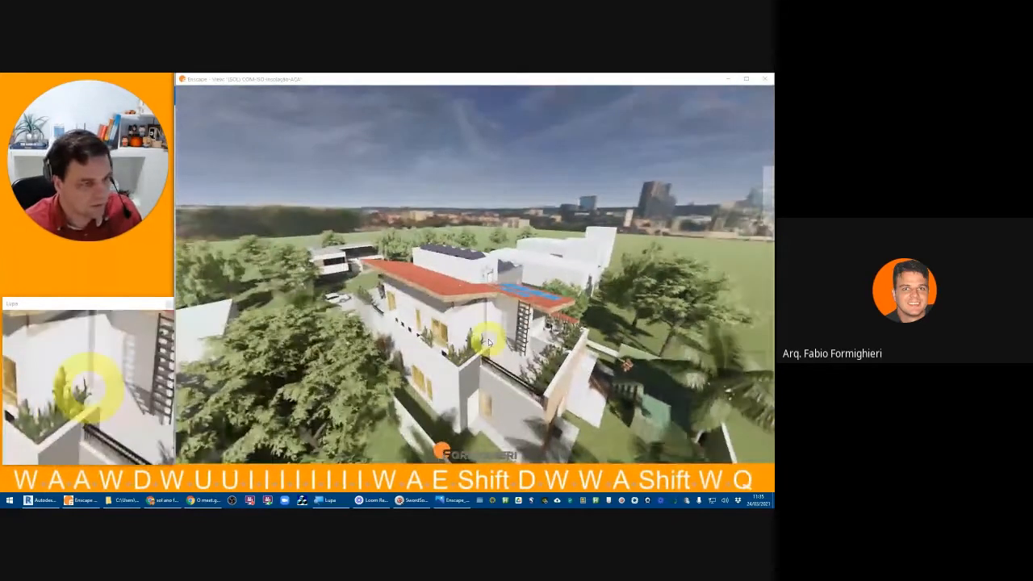
{"action": "key", "text": "q"}
{"action": "key", "text": "d"}
{"action": "key", "text": "q"}
{"action": "key", "text": "w"}
{"action": "key", "text": "q"}
{"action": "key", "text": "w"}
{"action": "key", "text": "d"}
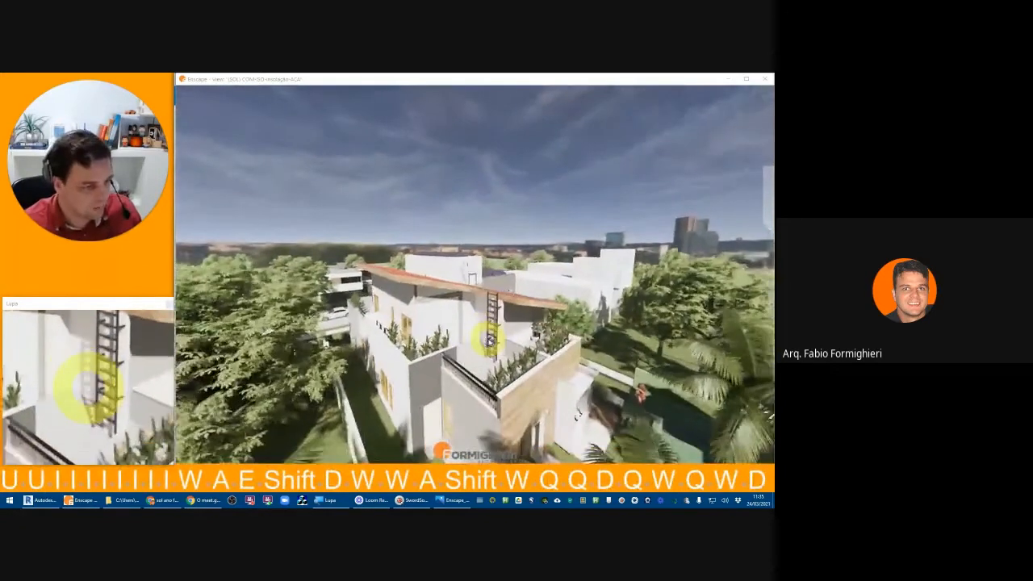
- Shift the time of day around midday to compare the sun reaching the rear terrace and pool on the winter solstice
{"action": "left_click", "coordinate": [488, 340]}
{"action": "key", "text": "u"}
{"action": "key", "text": "u"}
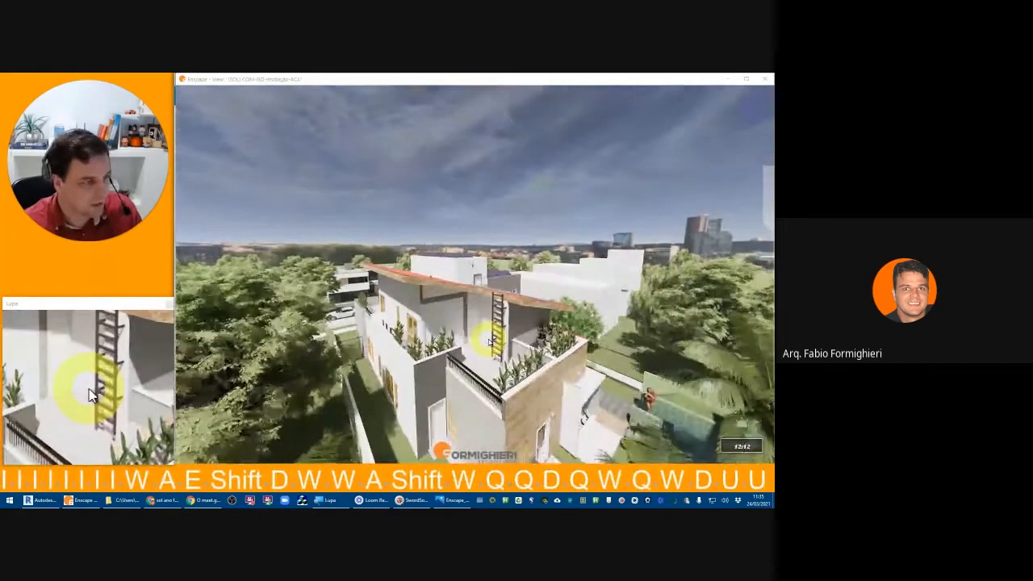
{"action": "key", "text": "u"}
{"action": "key", "text": "u"}
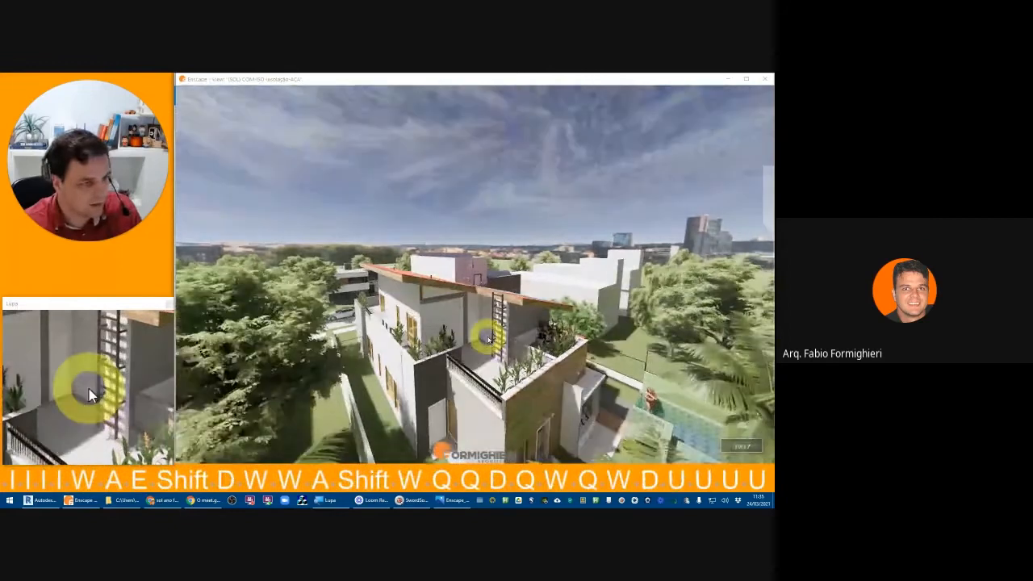
{"action": "key", "text": "i"}
{"action": "key", "text": "i"}
{"action": "key", "text": "i"}
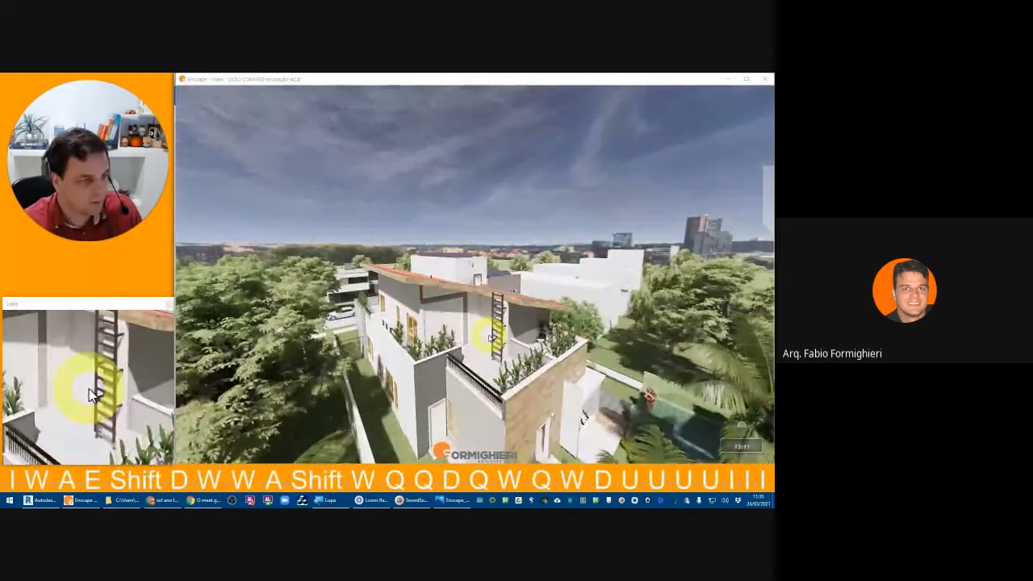
{"action": "key", "text": "u"}
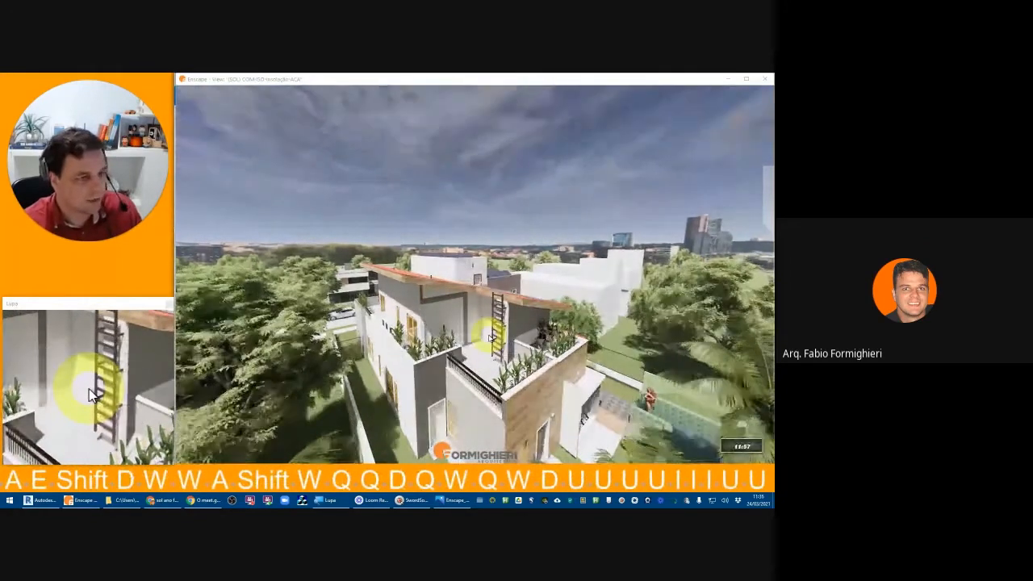
{"action": "key", "text": "i"}
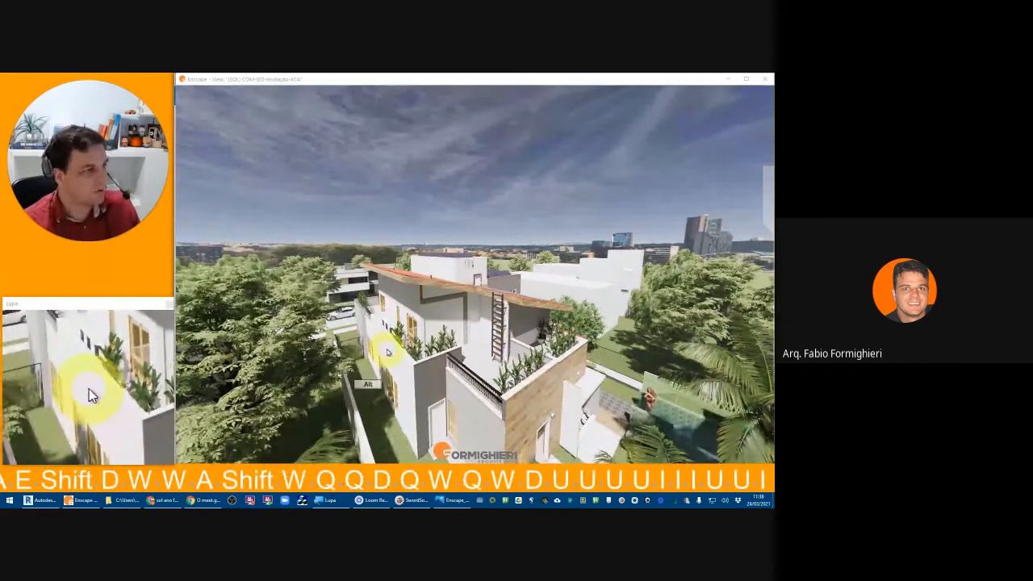
- Switch to Revit, apply the Fortaleza Solstício Verão 21 dez 10h sun settings to the 3D view, and return to Enscape
{"action": "key", "text": "alt+Tab"}
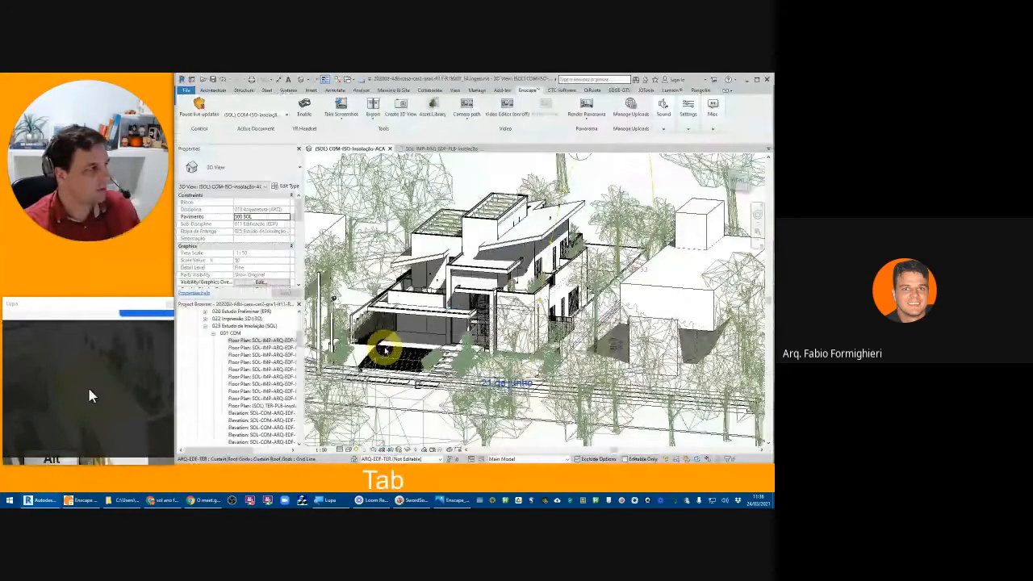
{"action": "key", "text": "s"}
{"action": "key", "text": "u"}
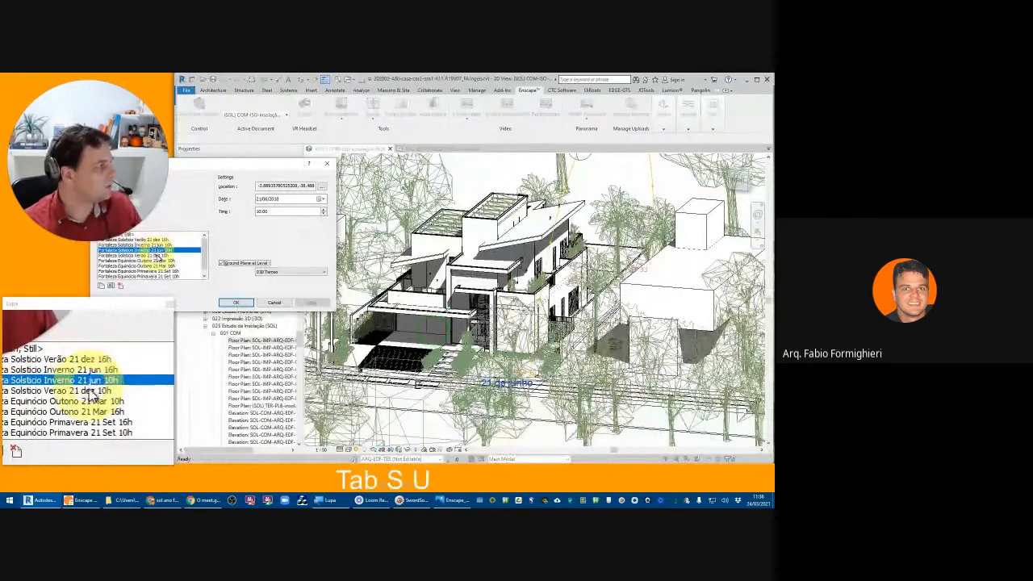
{"action": "left_click", "coordinate": [238, 303]}
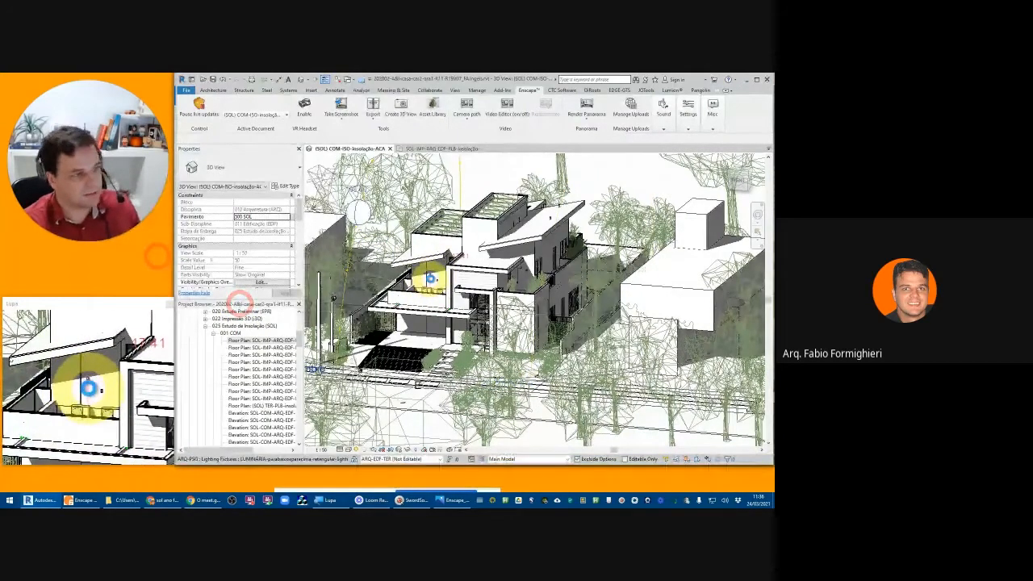
{"action": "key", "text": "alt+Tab"}
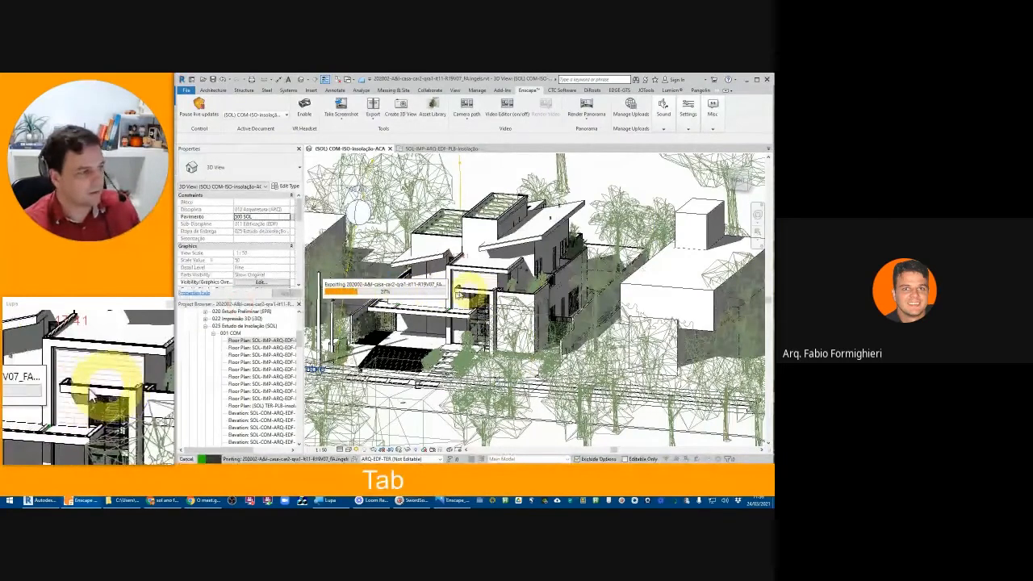
{"action": "key", "text": "alt+Tab"}
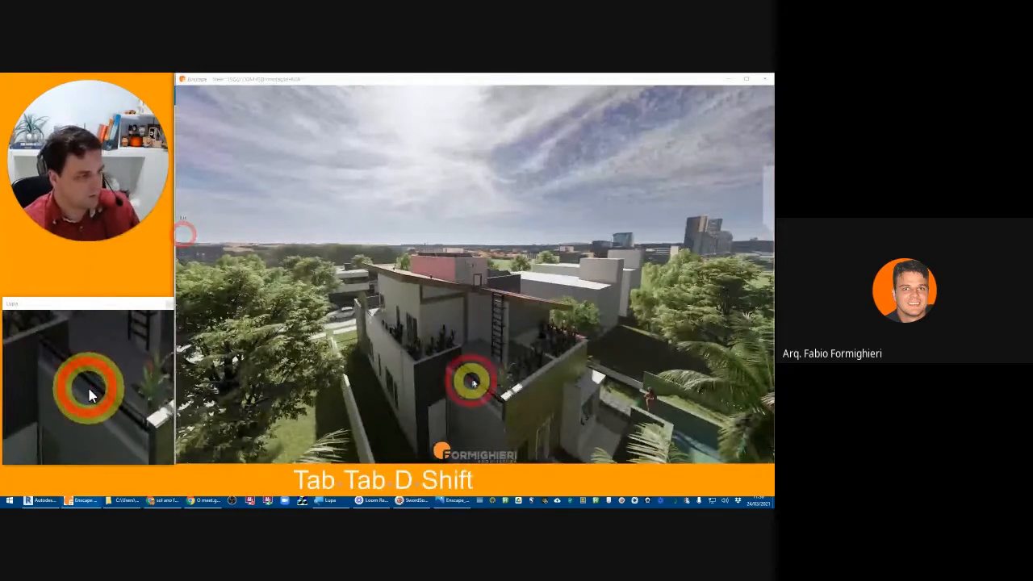
- Fly around the rear of the house to the opposite corner, facing the solar panels and lower tiled roof
{"action": "key", "text": "d"}
{"action": "key", "text": "shift"}
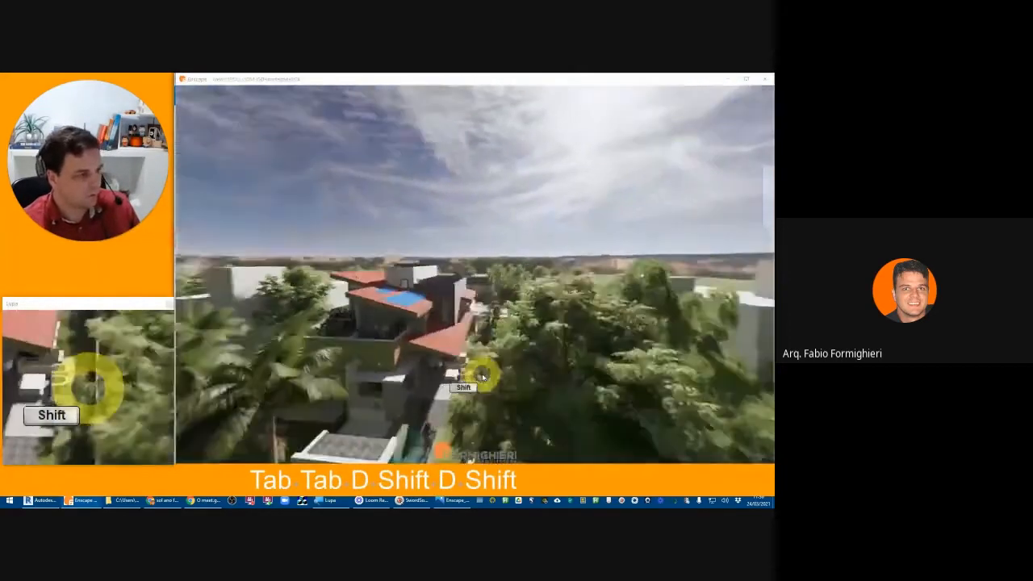
{"action": "key", "text": "w"}
{"action": "key", "text": "a"}
{"action": "key", "text": "d"}
{"action": "key", "text": "a"}
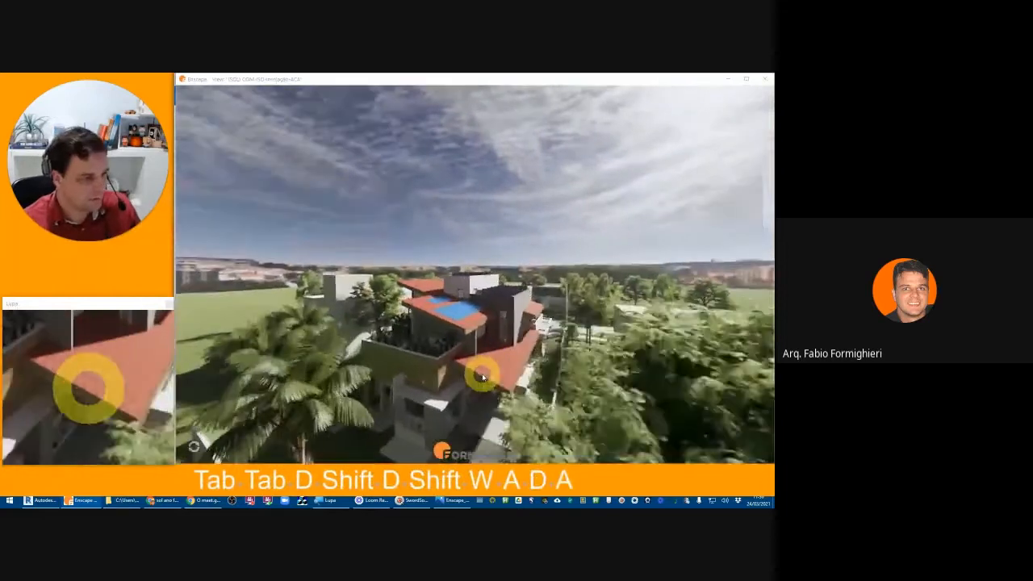
{"action": "key", "text": "shift"}
{"action": "key", "text": "d"}
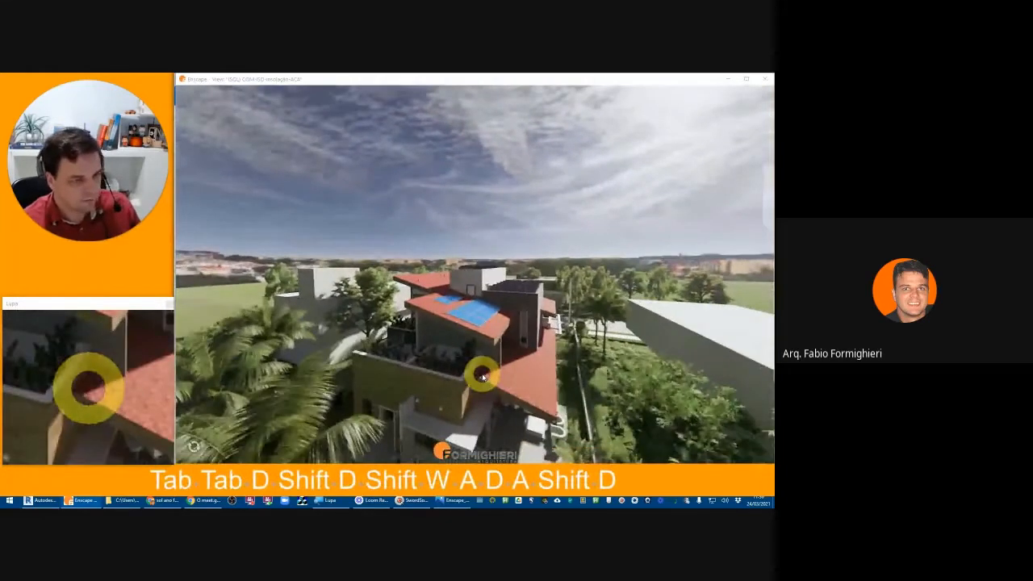
- Shift the time of day between morning and afternoon to study summer solstice sun on the solar panels, terrace and rear facade
{"action": "key", "text": "i"}
{"action": "key", "text": "i"}
{"action": "key", "text": "u"}
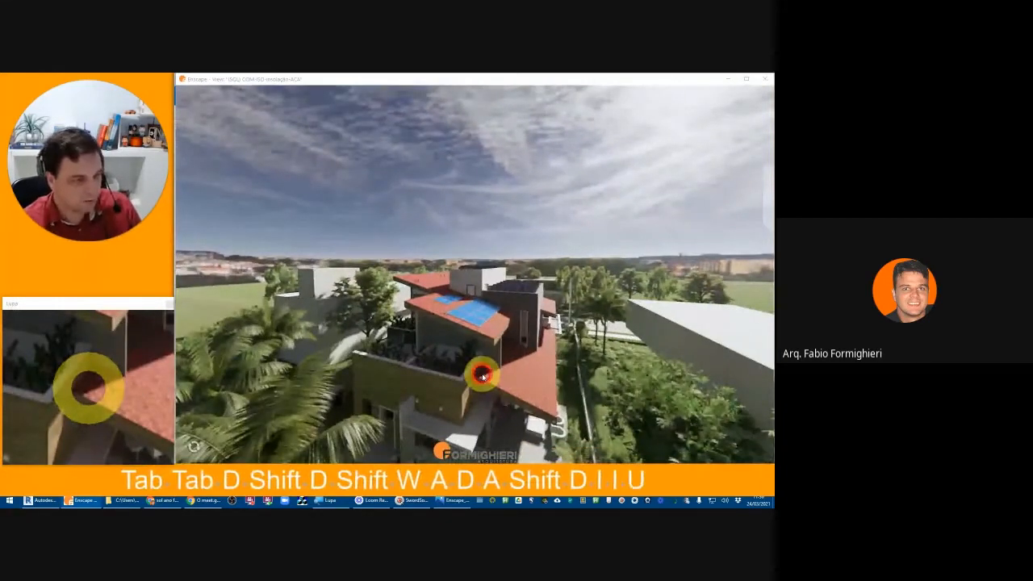
{"action": "key", "text": "u"}
{"action": "key", "text": "i"}
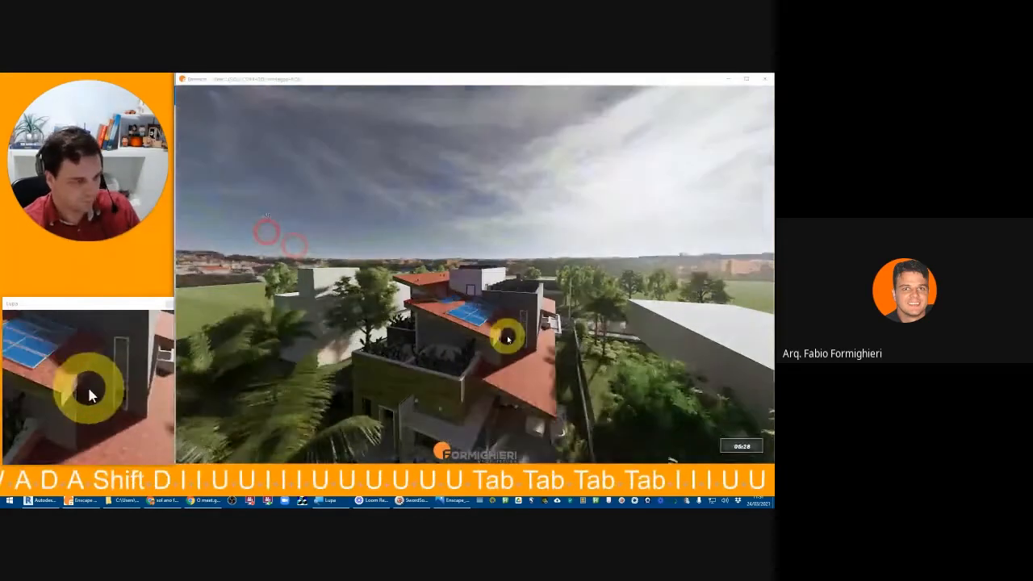
{"action": "key", "text": "i"}
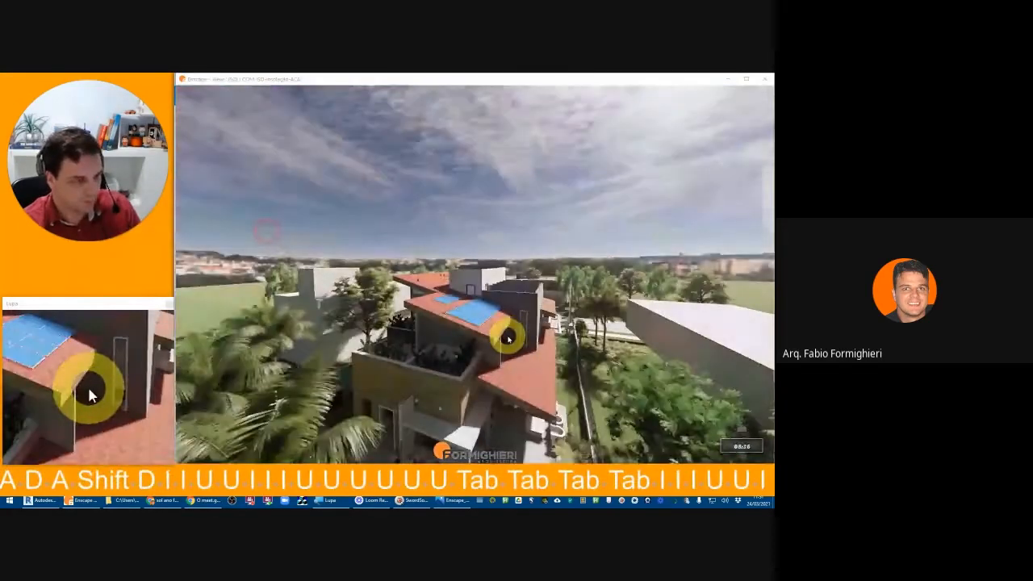
{"action": "key", "text": "i"}
{"action": "key", "text": "i"}
{"action": "key", "text": "i"}
{"action": "key", "text": "i"}
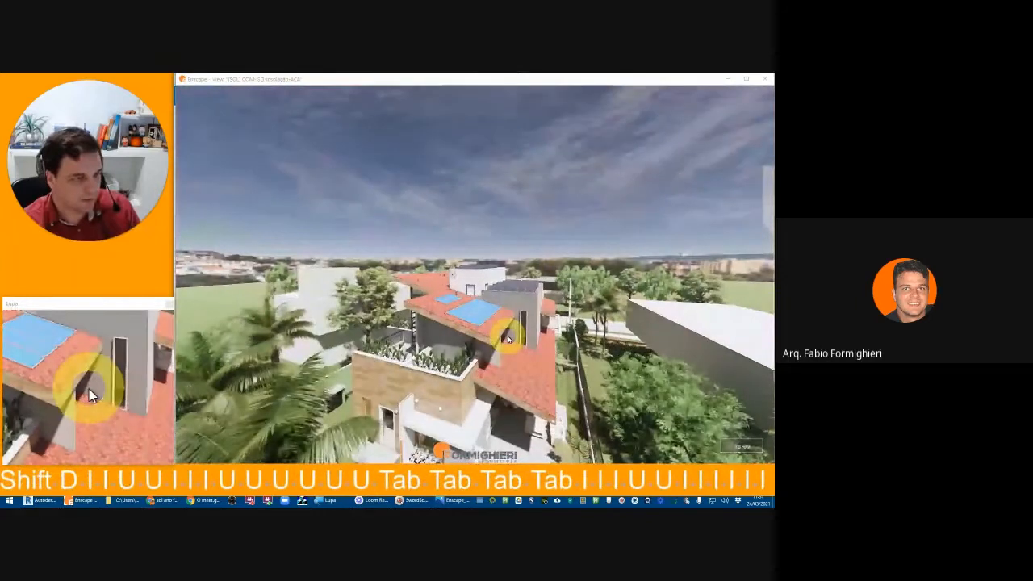
{"action": "key", "text": "i"}
{"action": "key", "text": "u"}
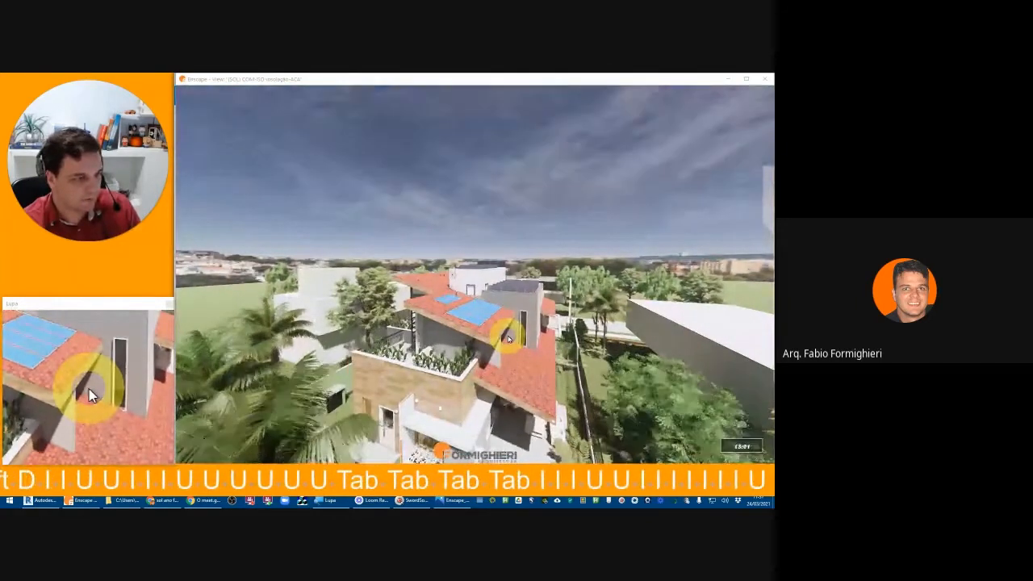
{"action": "key", "text": "i"}
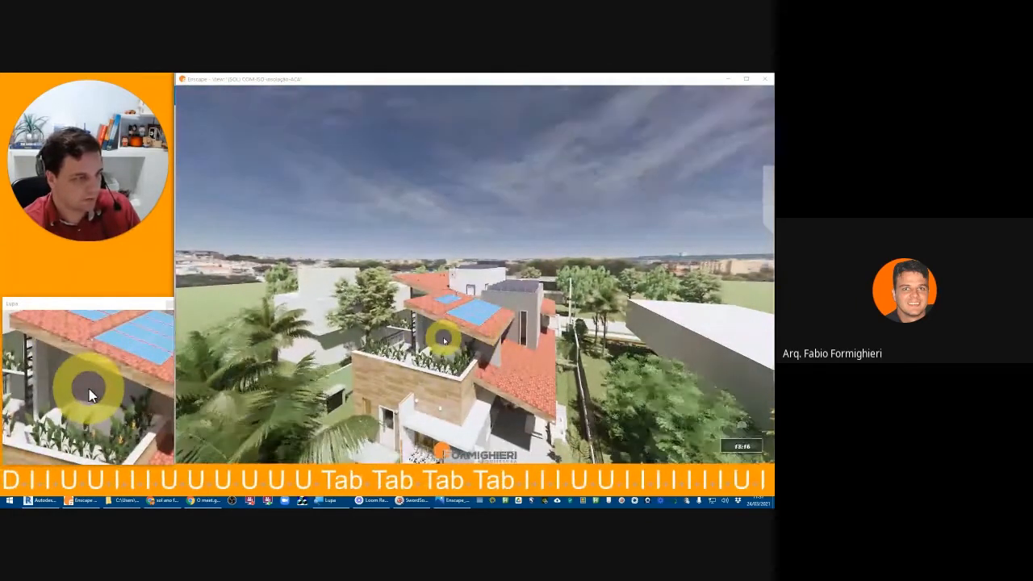
{"action": "key", "text": "i"}
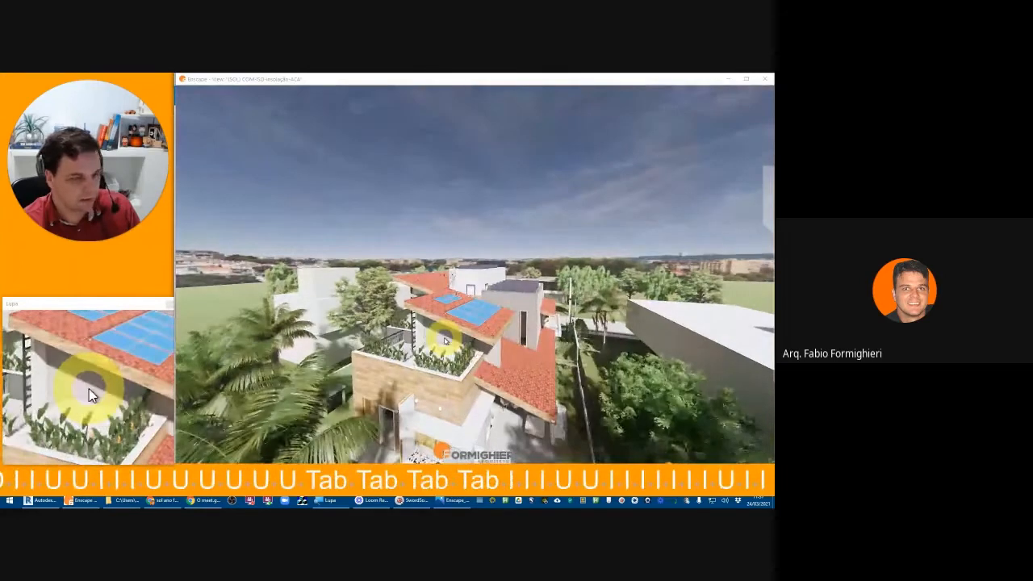
{"action": "key", "text": "u"}
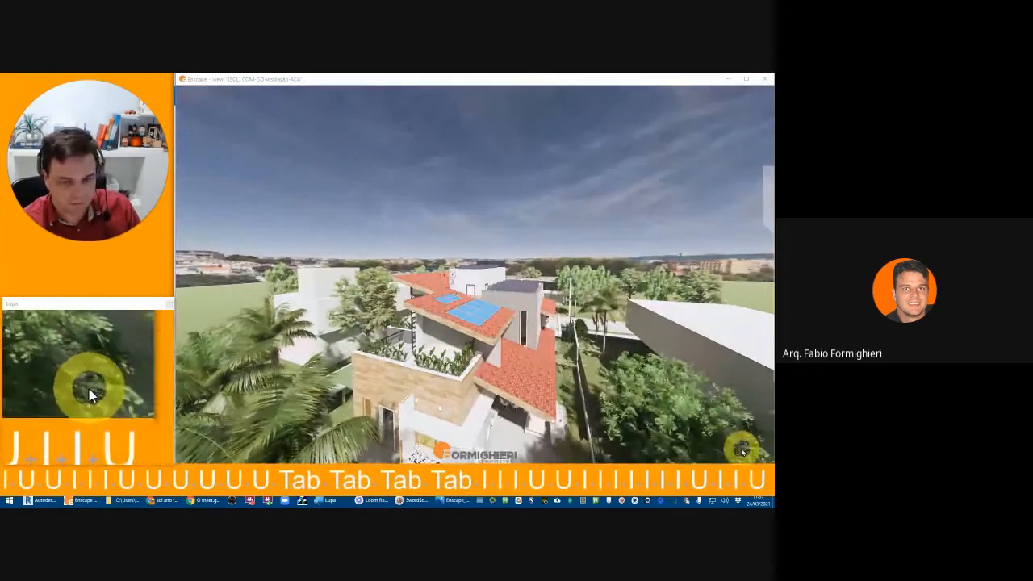
{"action": "key", "text": "i"}
{"action": "key", "text": "u"}
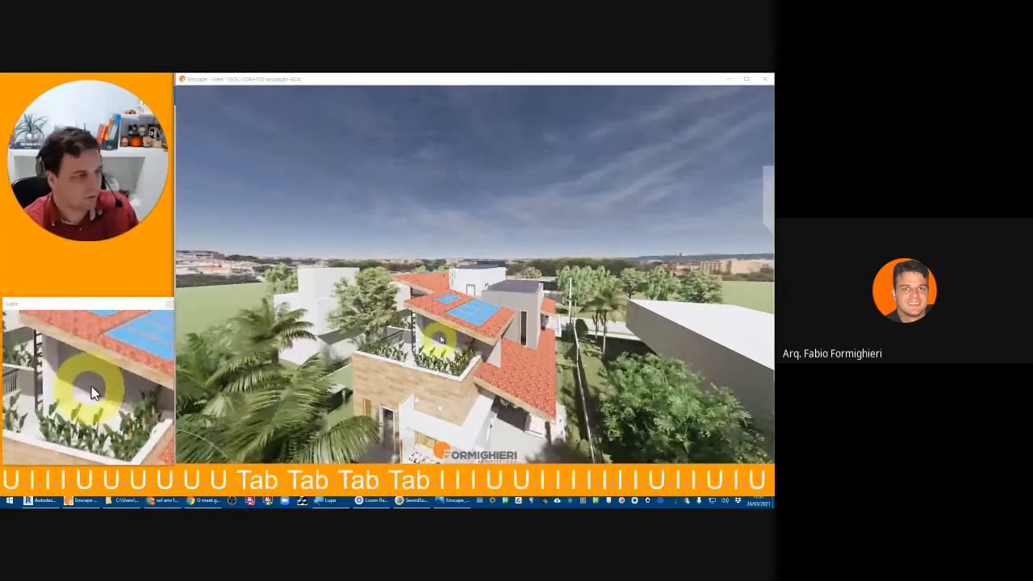
- Move closer to the lower tiled roof and side wall to examine their sun exposure
{"action": "key", "text": "d"}
{"action": "key", "text": "w"}
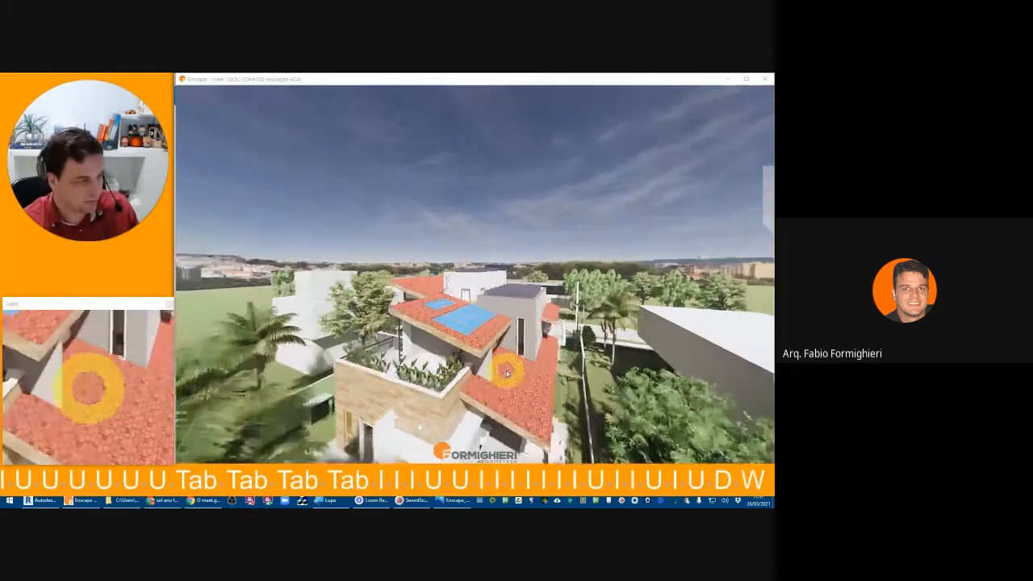
{"action": "key", "text": "Tab"}
{"action": "key", "text": "w"}
{"action": "key", "text": "q"}
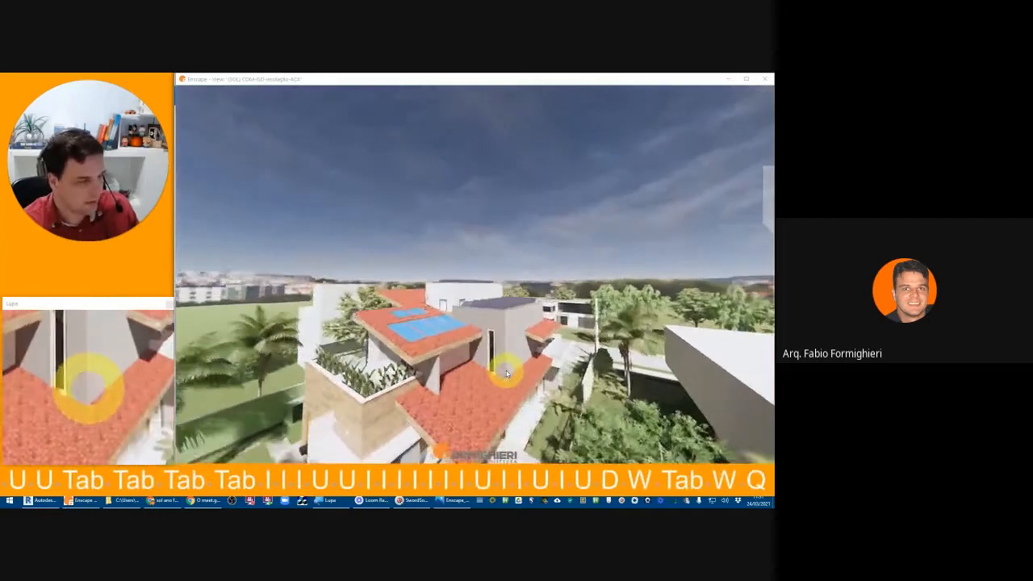
- Move around the rear corner toward the tall narrow window and side wall above the lower tiled roof to examine their sun exposure
{"action": "key", "text": "q"}
{"action": "key", "text": "w"}
{"action": "key", "text": "a"}
{"action": "key", "text": "w"}
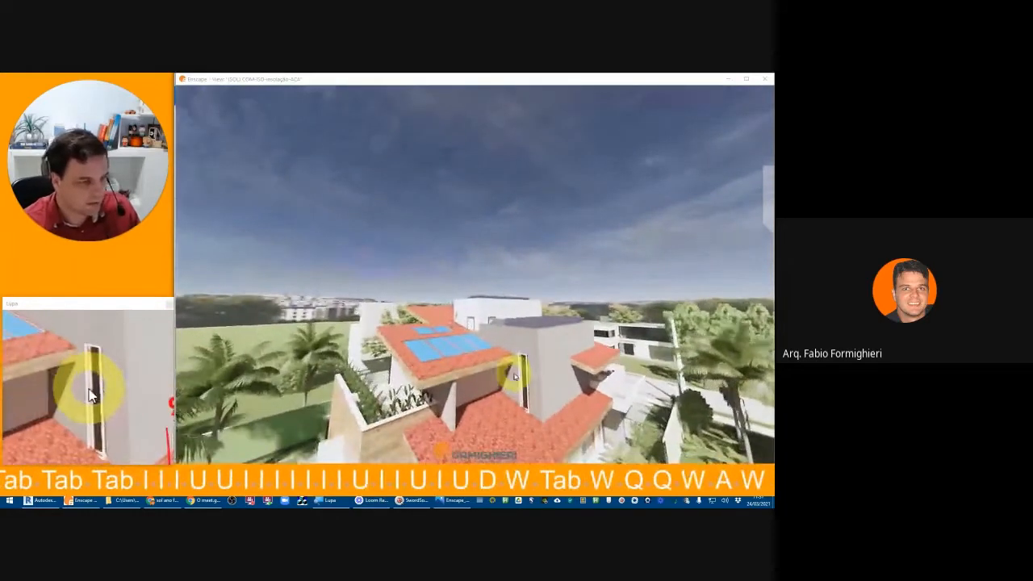
{"action": "key", "text": "q"}
{"action": "key", "text": "q"}
{"action": "key", "text": "w"}
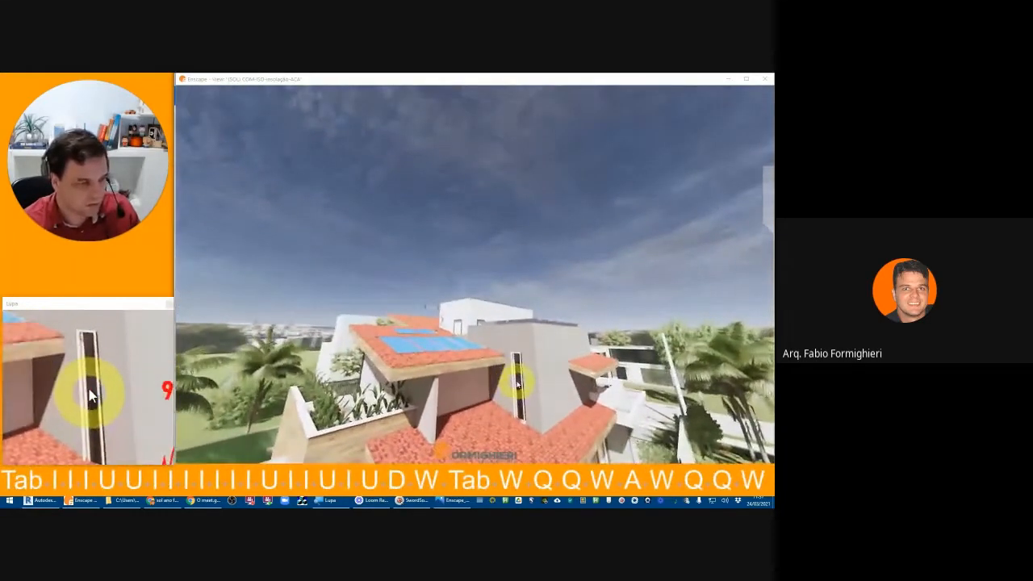
{"action": "key", "text": "w"}
{"action": "key", "text": "d"}
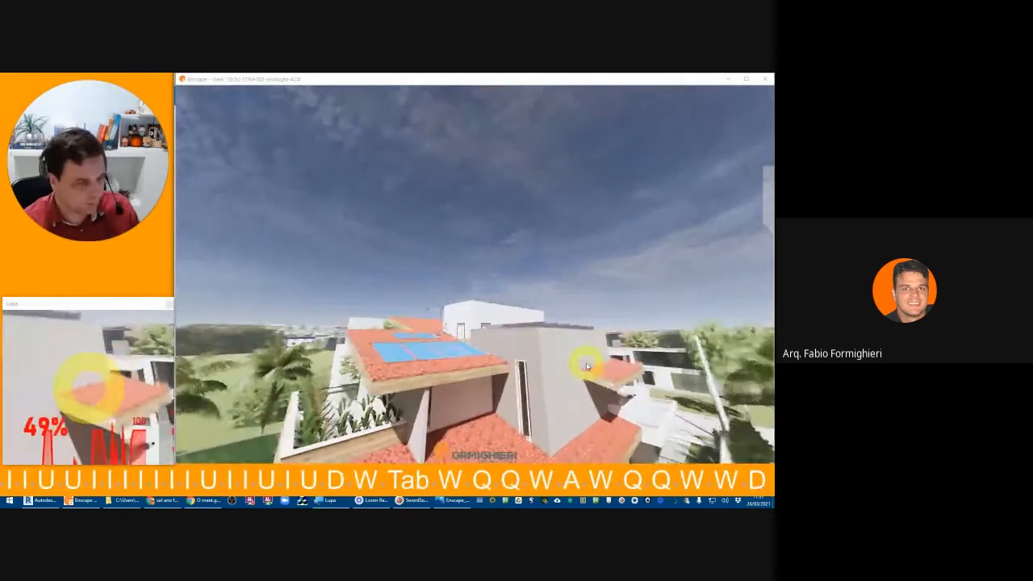
- Fly over the rooftop photovoltaic panels and around the other side of the house to inspect the upper and tiled roofs
{"action": "key", "text": "shift"}
{"action": "key", "text": "w"}
{"action": "key", "text": "a"}
{"action": "key", "text": "s"}
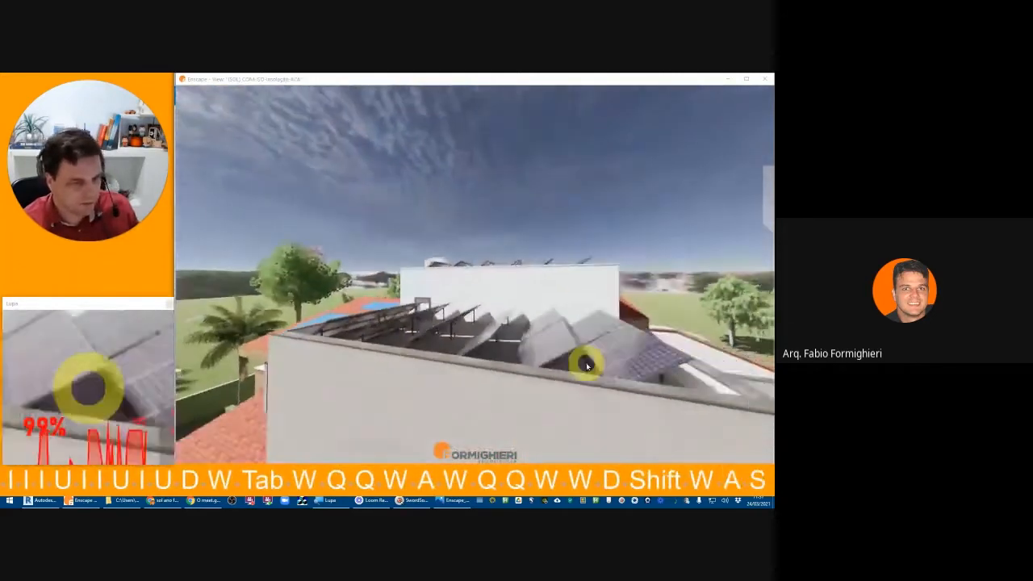
{"action": "key", "text": "shift"}
{"action": "key", "text": "d"}
{"action": "key", "text": "a"}
{"action": "key", "text": "shift"}
{"action": "key", "text": "shift"}
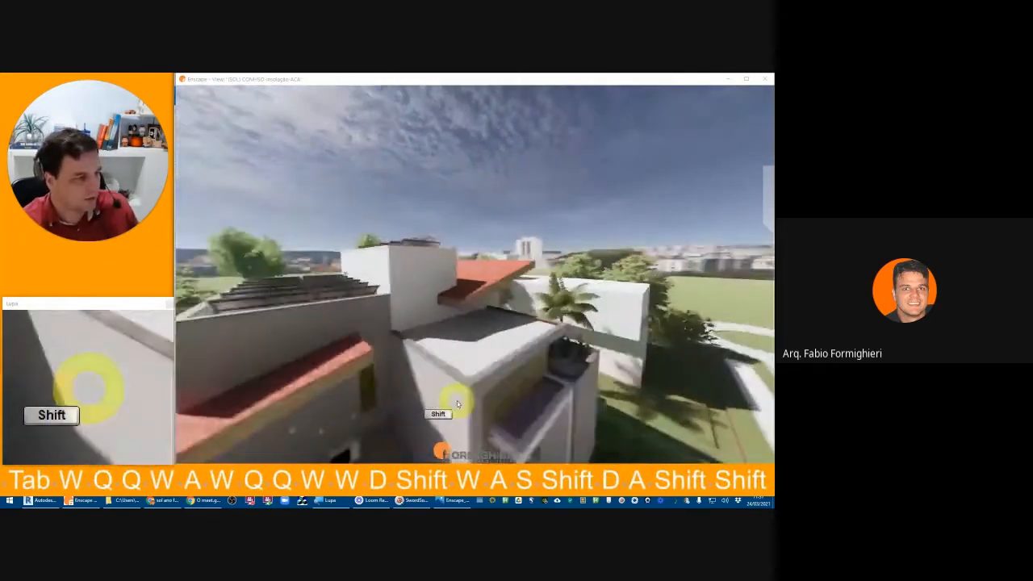
{"action": "key", "text": "a"}
{"action": "key", "text": "shift"}
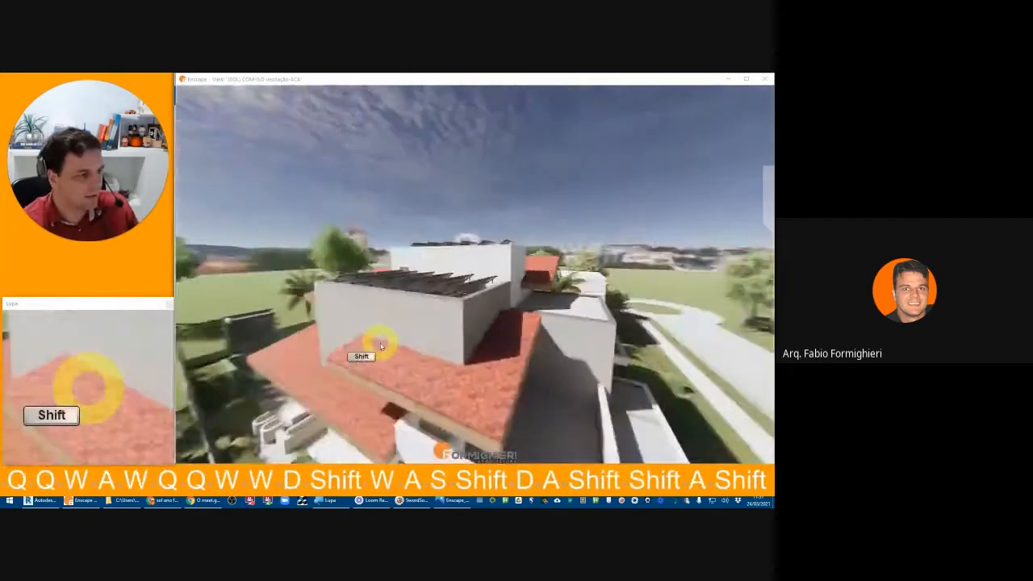
- Return to the elevated rear corner viewpoint overlooking the blue solar collectors, planted terrace and lower tiled roof
{"action": "key", "text": "s"}
{"action": "key", "text": "d"}
{"action": "key", "text": "q"}
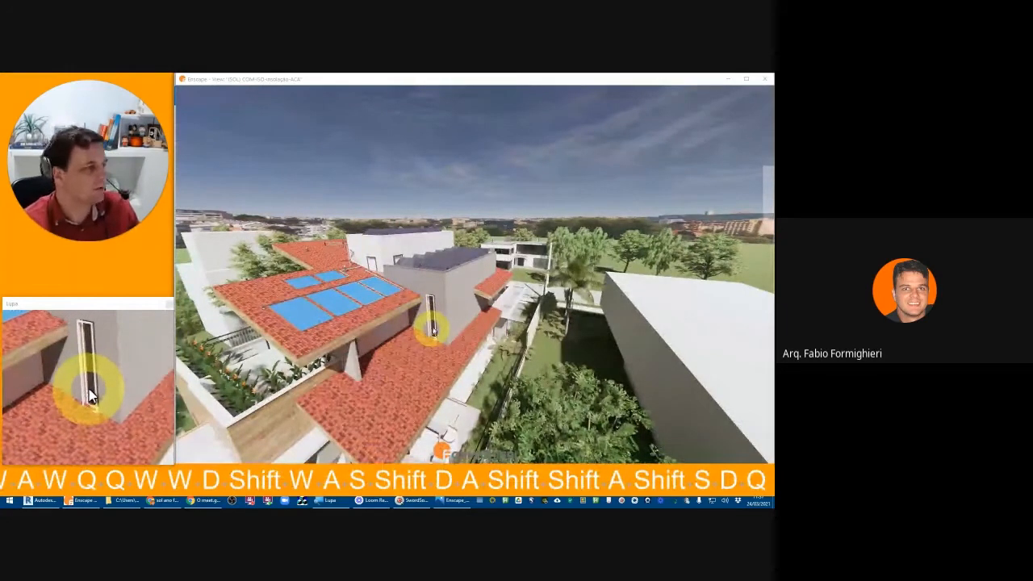
{"action": "key", "text": "a"}
{"action": "key", "text": "shift"}
{"action": "key", "text": "d"}
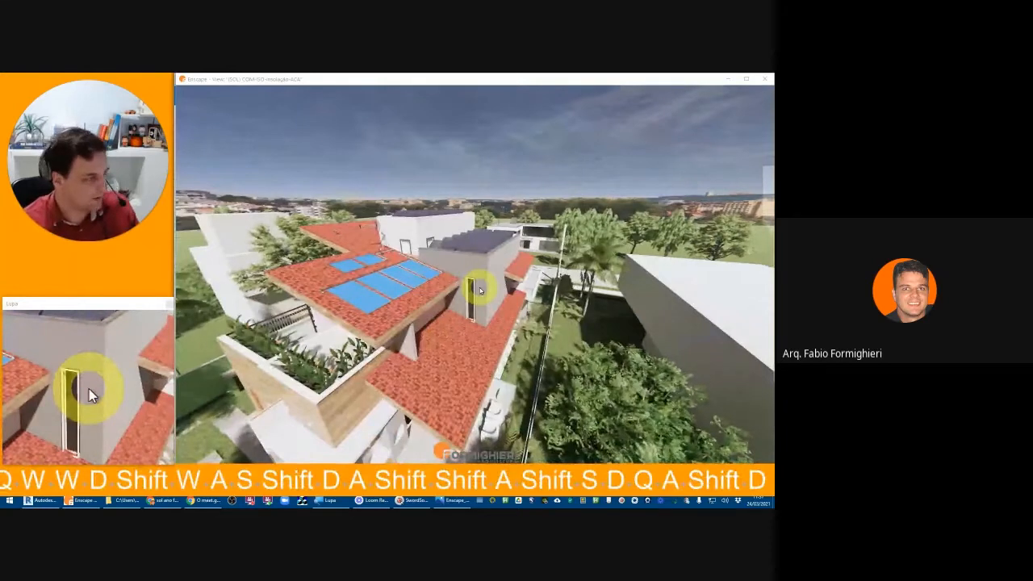
- Check the Google Meet call in the browser and return to the Enscape view
{"action": "left_click", "coordinate": [164, 500]}
{"action": "left_click", "coordinate": [284, 83]}
{"action": "left_click", "coordinate": [330, 84]}
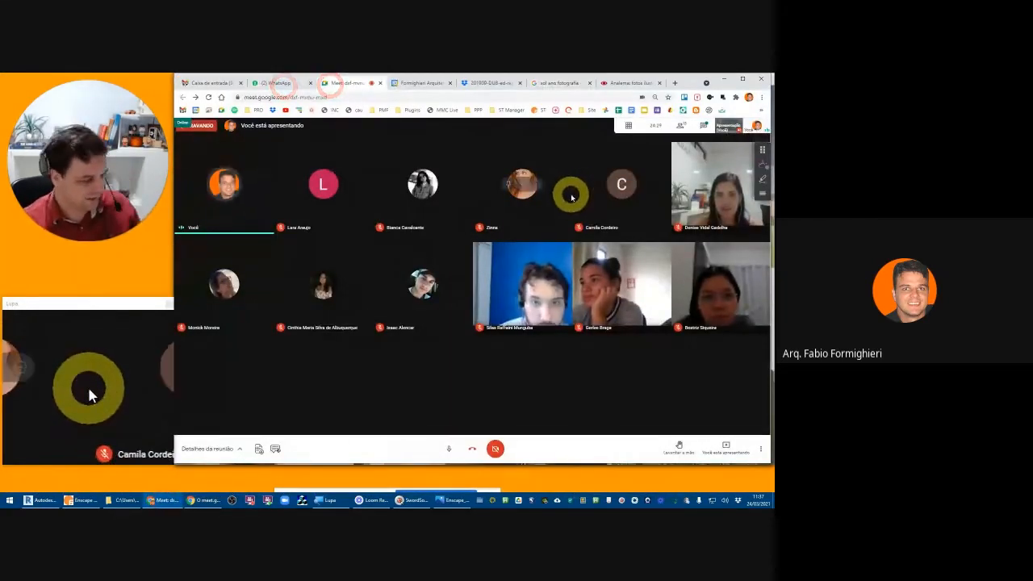
{"action": "key", "text": "alt+Tab"}
{"action": "key", "text": "alt+Tab"}
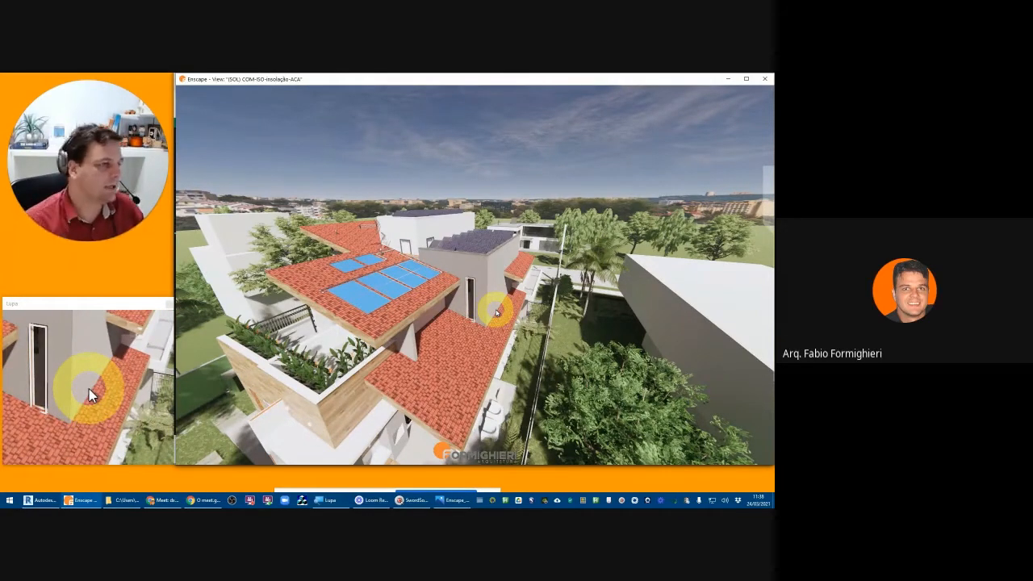
- Descend from above the roofs to garden level, facing the rear facade and covered terrace
{"action": "key", "text": "q"}
{"action": "key", "text": "q"}
{"action": "key", "text": "w"}
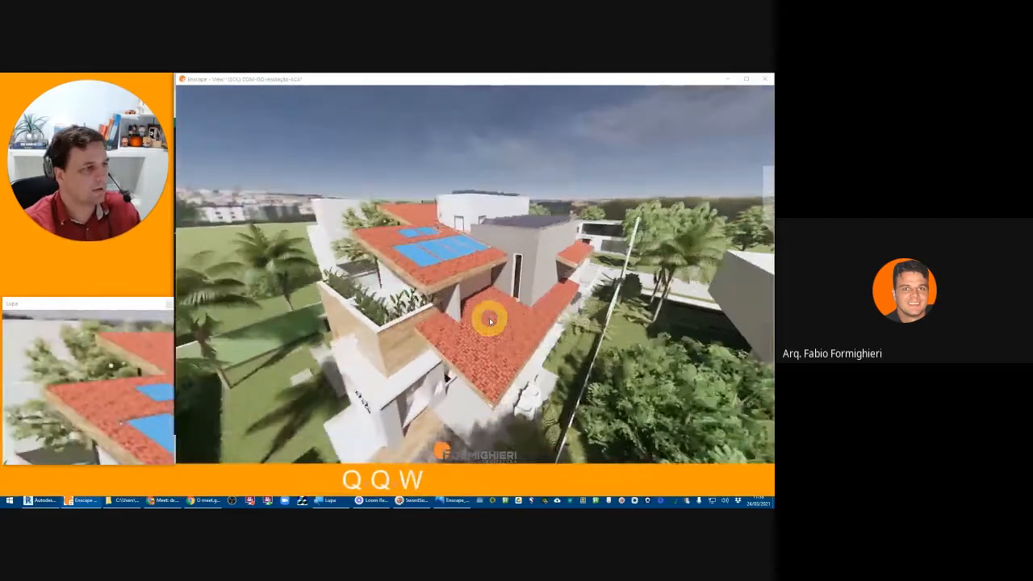
{"action": "left_click_drag", "start_coordinate": [490, 322], "coordinate": [467, 317]}
{"action": "key", "text": "s"}
{"action": "key", "text": "a"}
{"action": "key", "text": "w"}
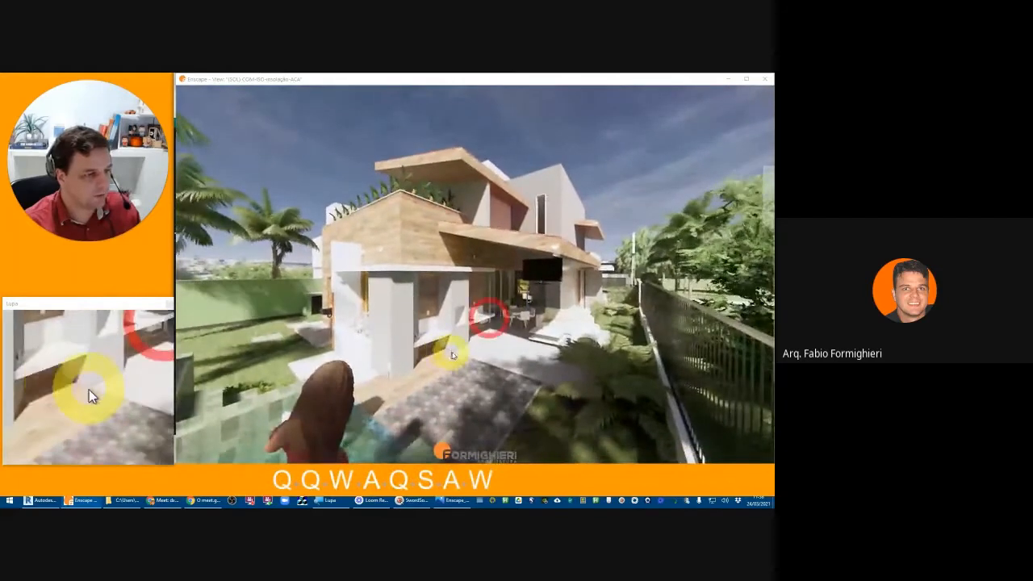
- Examine the covered terrace, lower tiled roof and rear facade from several angles along the side fence
{"action": "key", "text": "d"}
{"action": "key", "text": "w"}
{"action": "key", "text": "e"}
{"action": "key", "text": "s"}
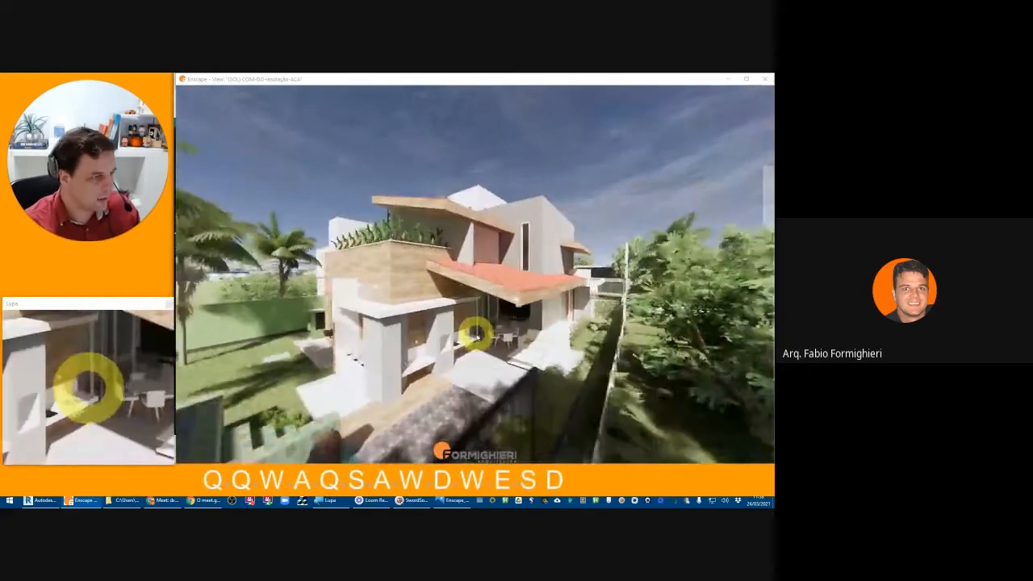
{"action": "left_click_drag", "start_coordinate": [476, 335], "coordinate": [482, 277]}
{"action": "key", "text": "w"}
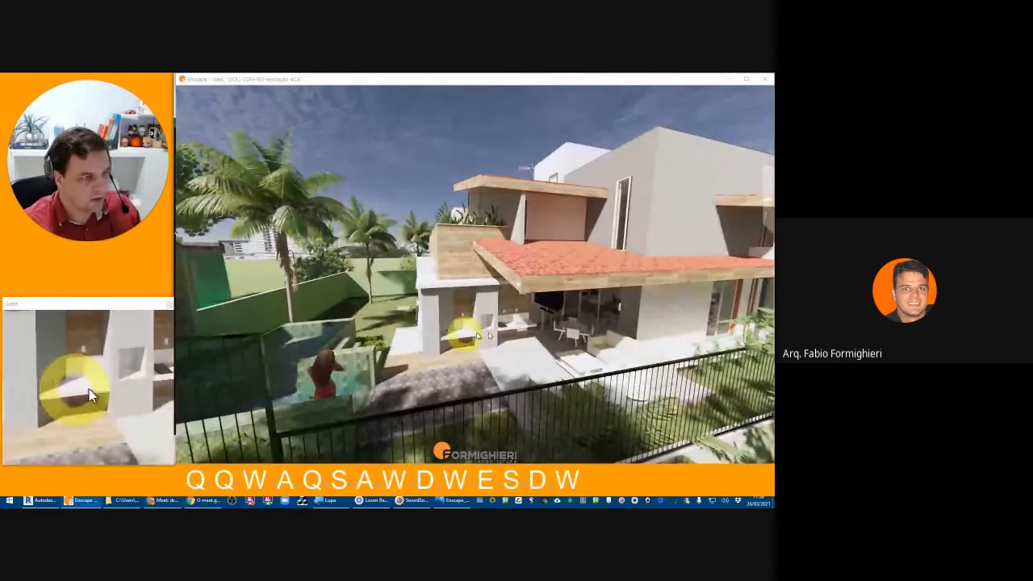
{"action": "key", "text": "a"}
{"action": "key", "text": "a"}
{"action": "key", "text": "a"}
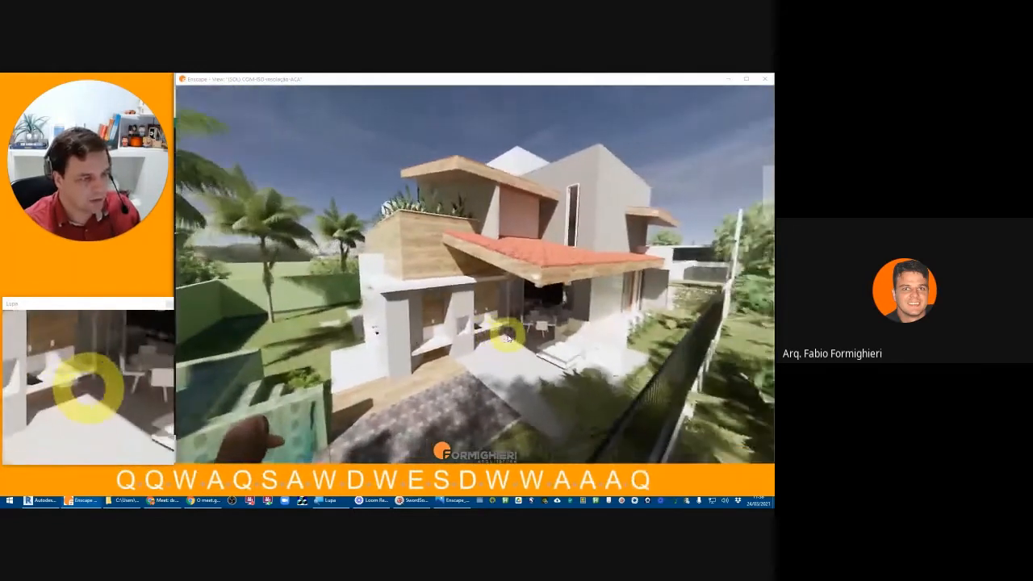
{"action": "key", "text": "a"}
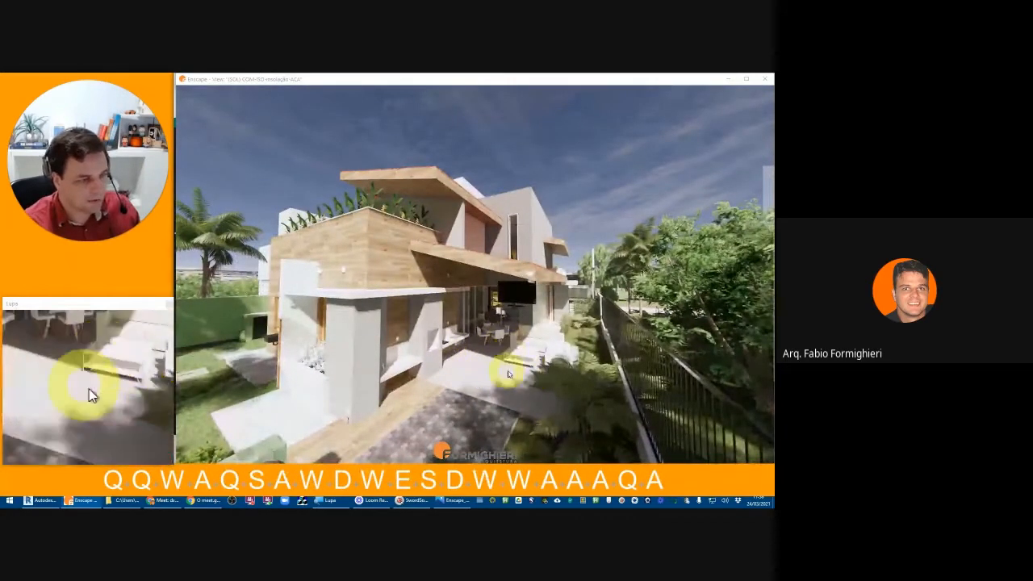
- Fly past the covered terrace and turn to an elevated view over the pool, garden wall and lower tiled roof
{"action": "key", "text": "w"}
{"action": "key", "text": "d"}
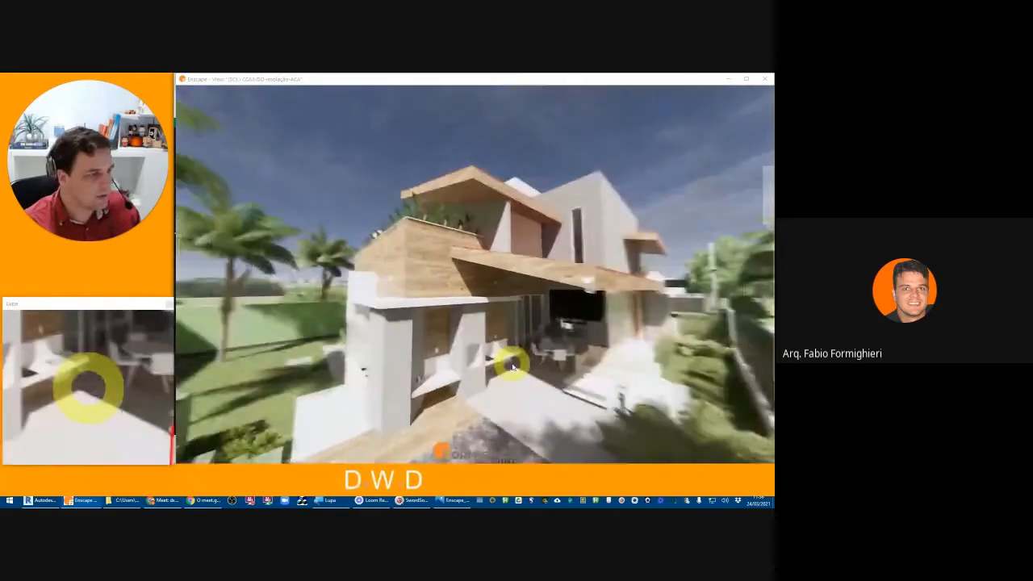
{"action": "key", "text": "s"}
{"action": "key", "text": "s"}
{"action": "key", "text": "e"}
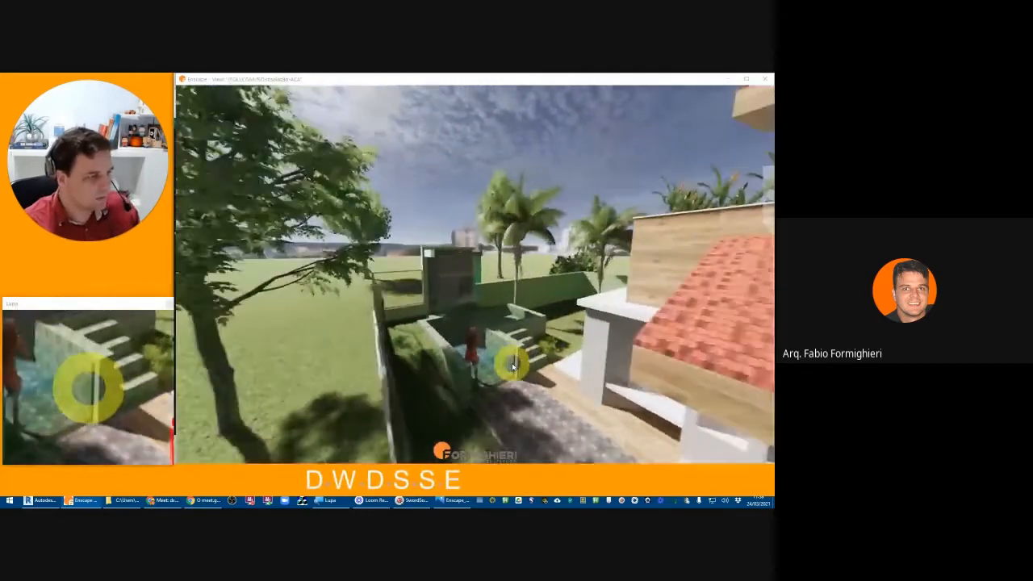
{"action": "key", "text": "d"}
{"action": "key", "text": "w"}
{"action": "key", "text": "a"}
{"action": "key", "text": "s"}
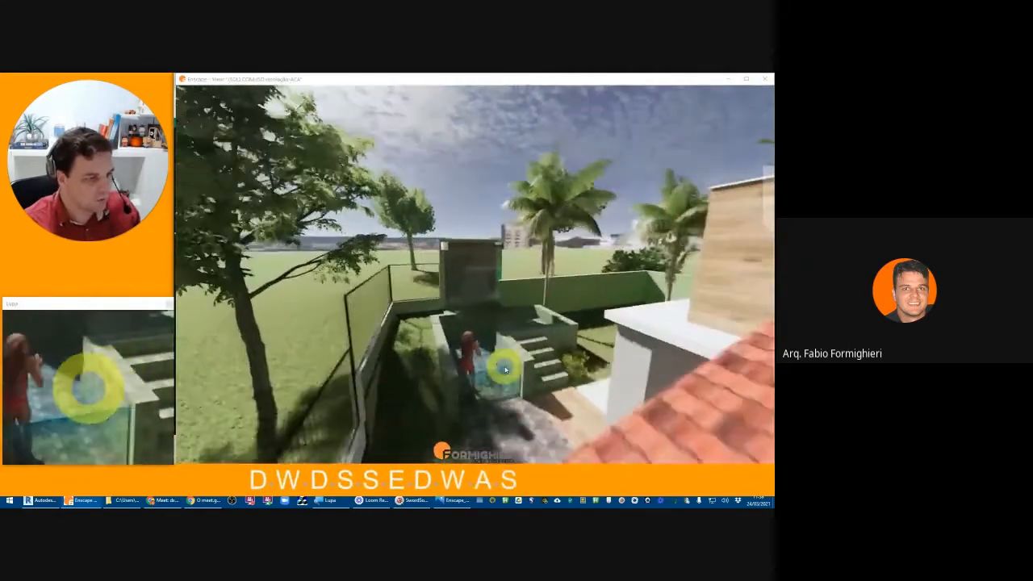
{"action": "key", "text": "w"}
{"action": "key", "text": "e"}
{"action": "key", "text": "s"}
{"action": "key", "text": "d"}
{"action": "key", "text": "w"}
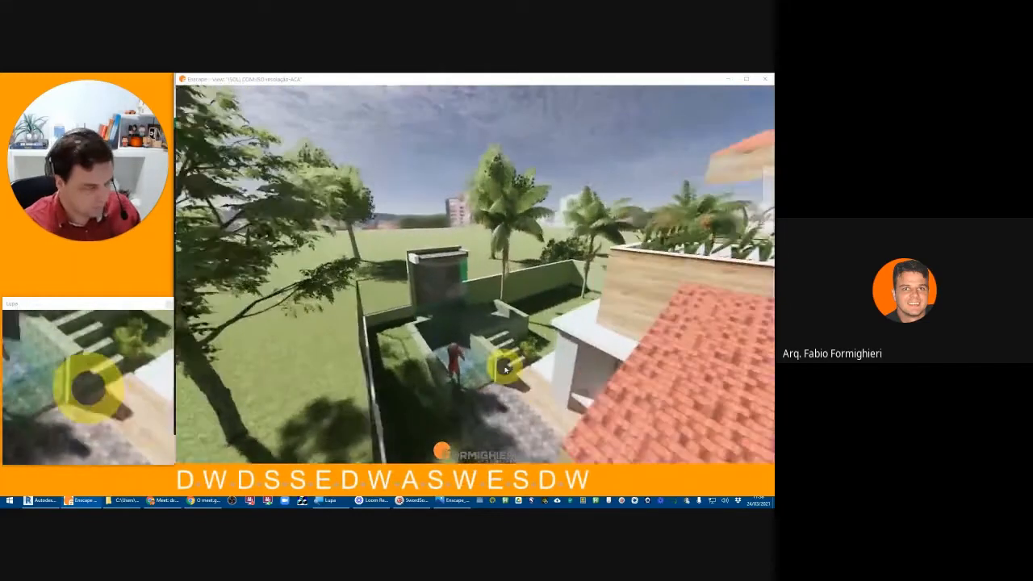
- Move the time of day back to early morning to study the shadows over the pool and garden
{"action": "key", "text": "u"}
{"action": "key", "text": "u"}
{"action": "key", "text": "u"}
{"action": "key", "text": "u"}
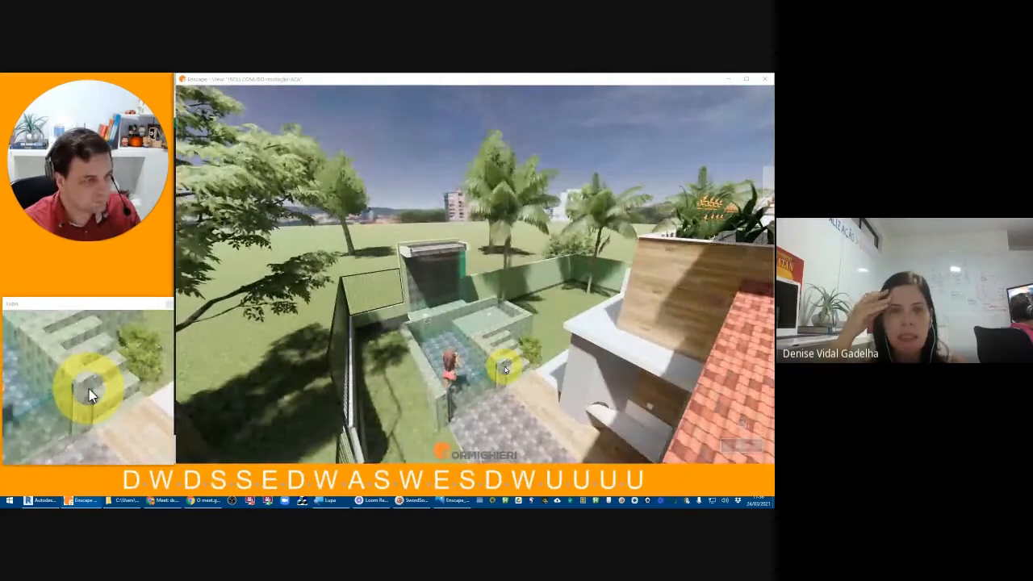
{"action": "key", "text": "u"}
{"action": "key", "text": "u"}
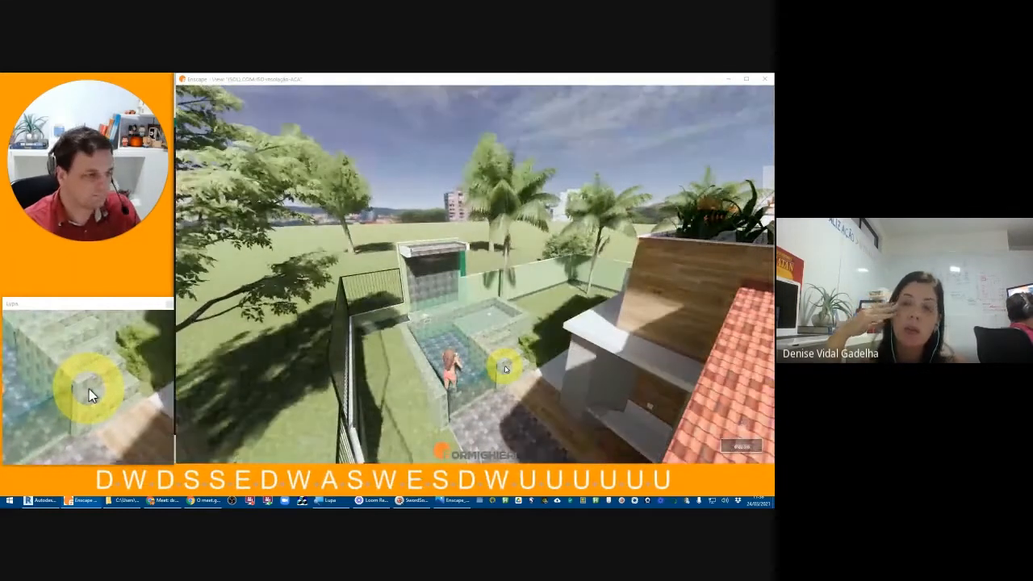
{"action": "key", "text": "u"}
{"action": "key", "text": "u"}
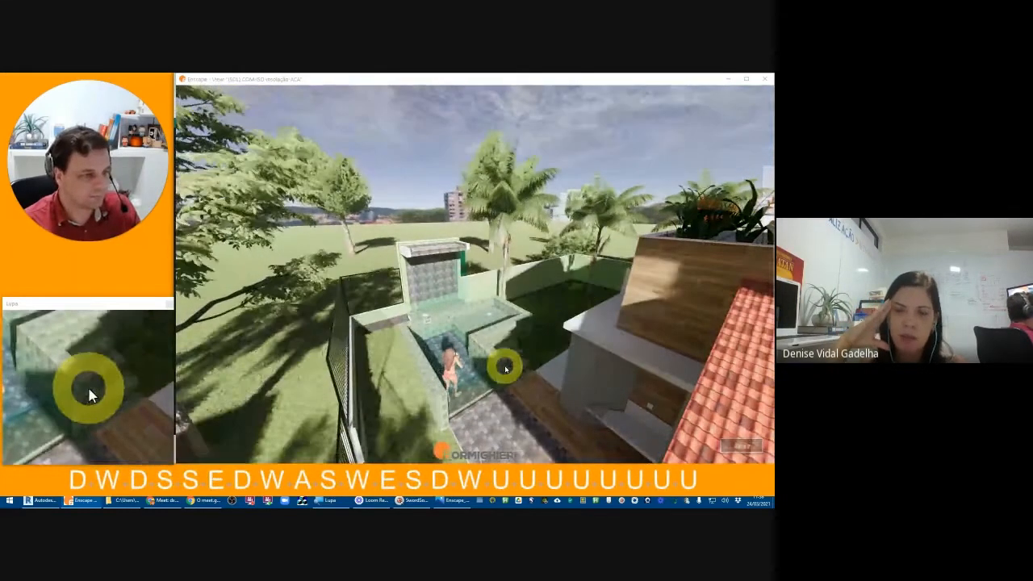
{"action": "key", "text": "u"}
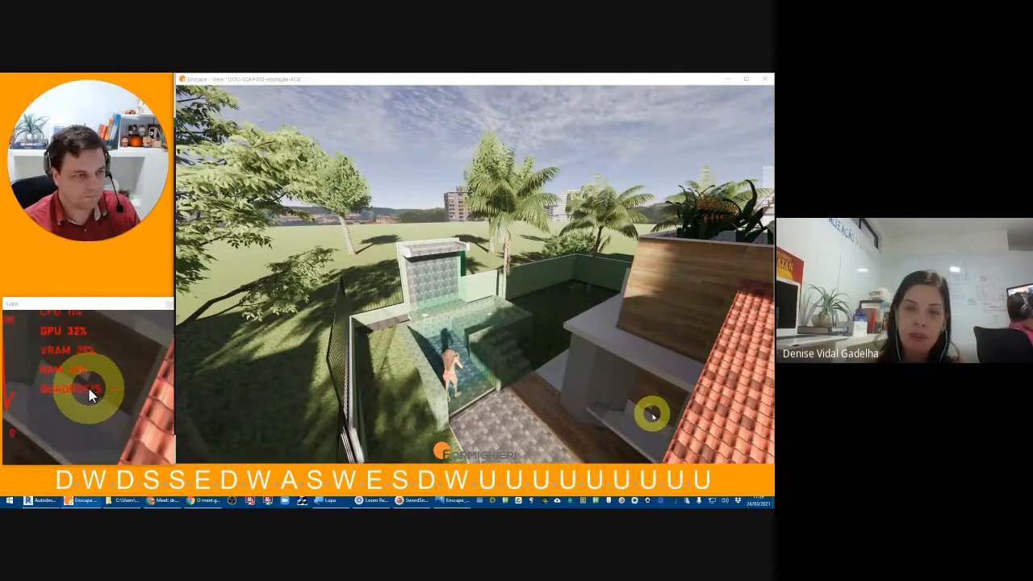
- Reframe the pool beside the lower tiled roof and nudge the time of day around 07:07 to compare early morning shadows
{"action": "left_click_drag", "start_coordinate": [652, 414], "coordinate": [529, 360]}
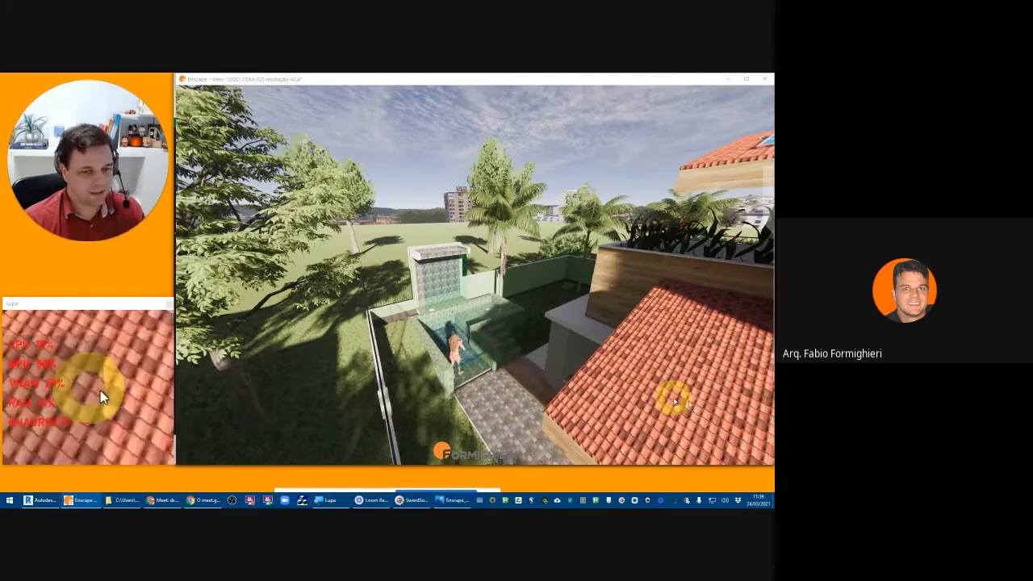
{"action": "key", "text": "i"}
{"action": "key", "text": "u"}
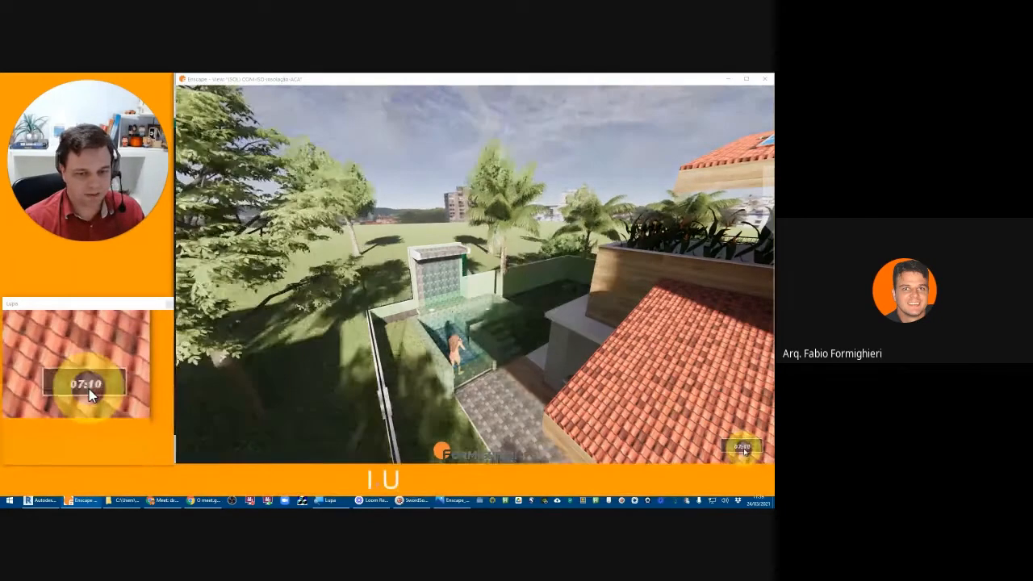
{"action": "key", "text": "i"}
{"action": "key", "text": "u"}
{"action": "key", "text": "i"}
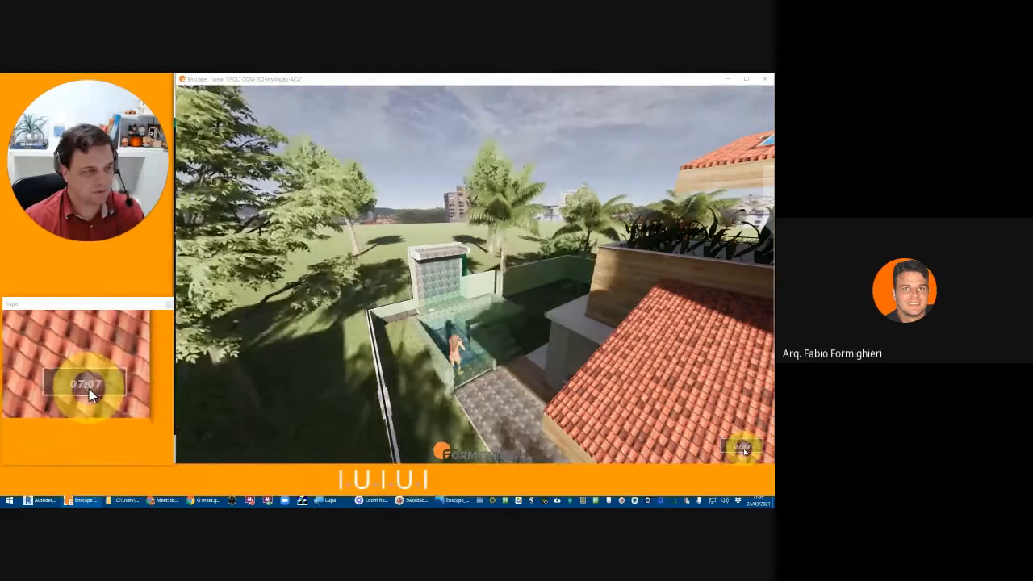
{"action": "key", "text": "u"}
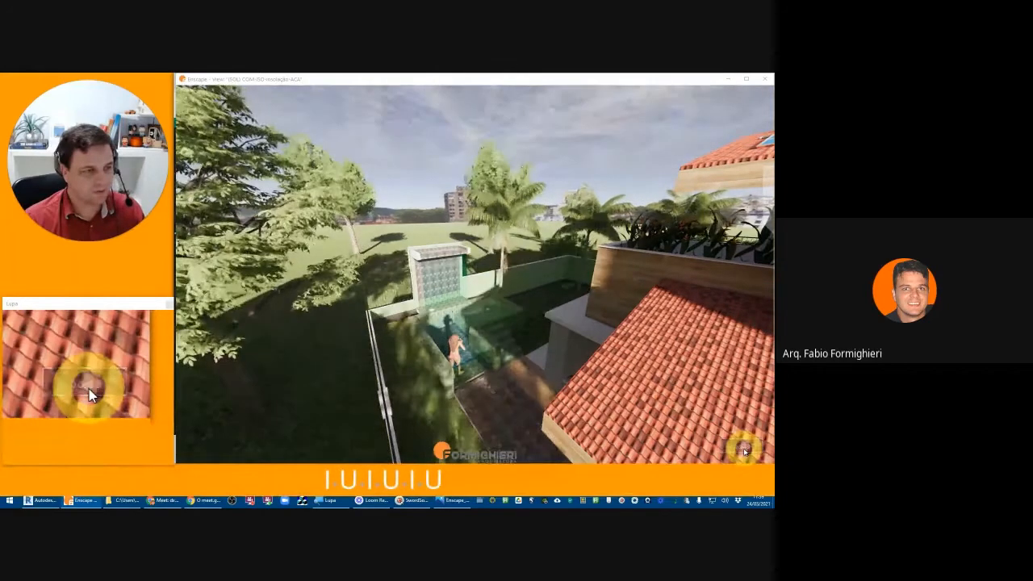
- Advance the time of day from early morning to about 12:01 to follow the sun across the pool
{"action": "key", "text": "i"}
{"action": "key", "text": "i"}
{"action": "key", "text": "i"}
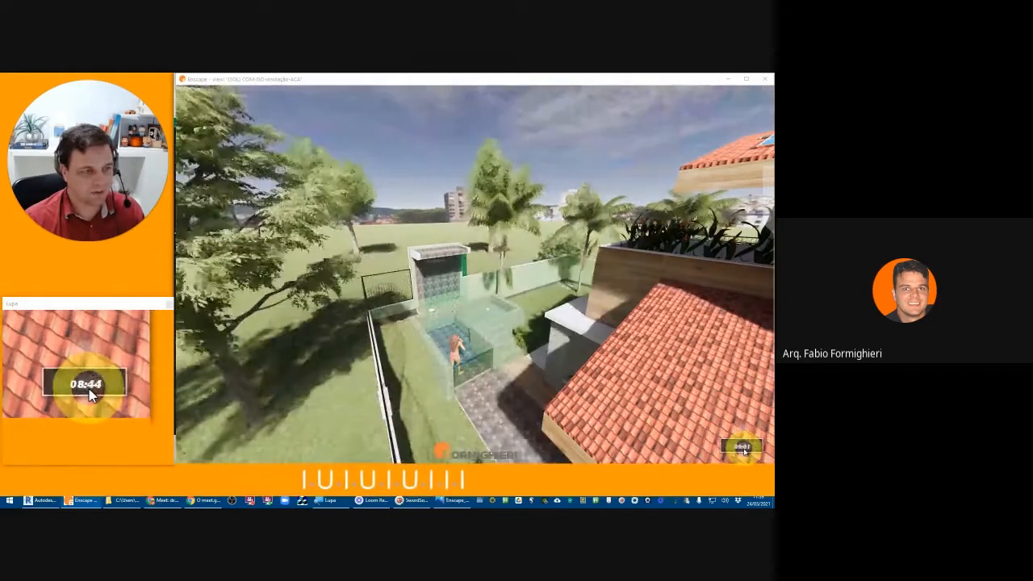
{"action": "key", "text": "i"}
{"action": "key", "text": "i"}
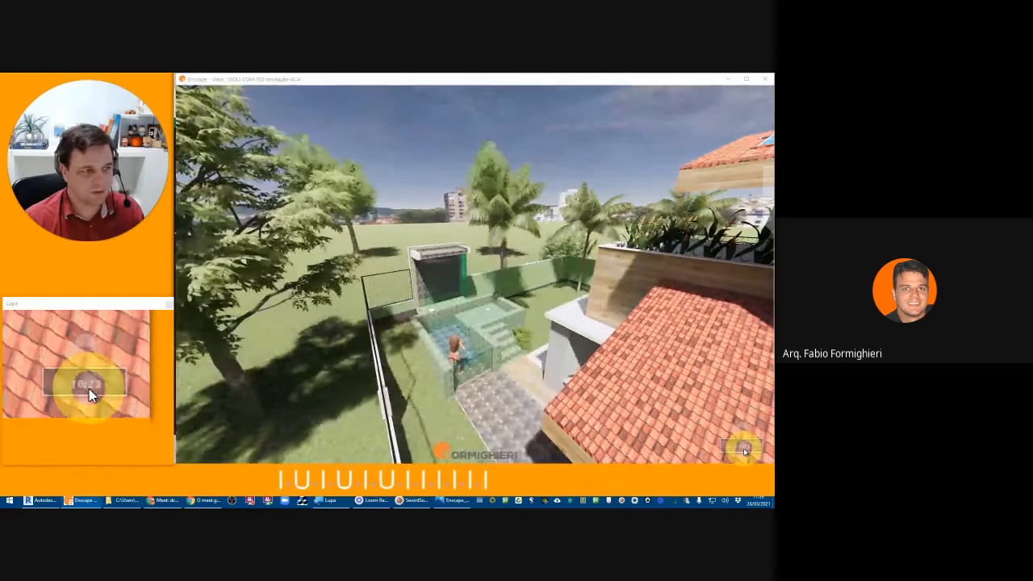
{"action": "key", "text": "i"}
{"action": "key", "text": "i"}
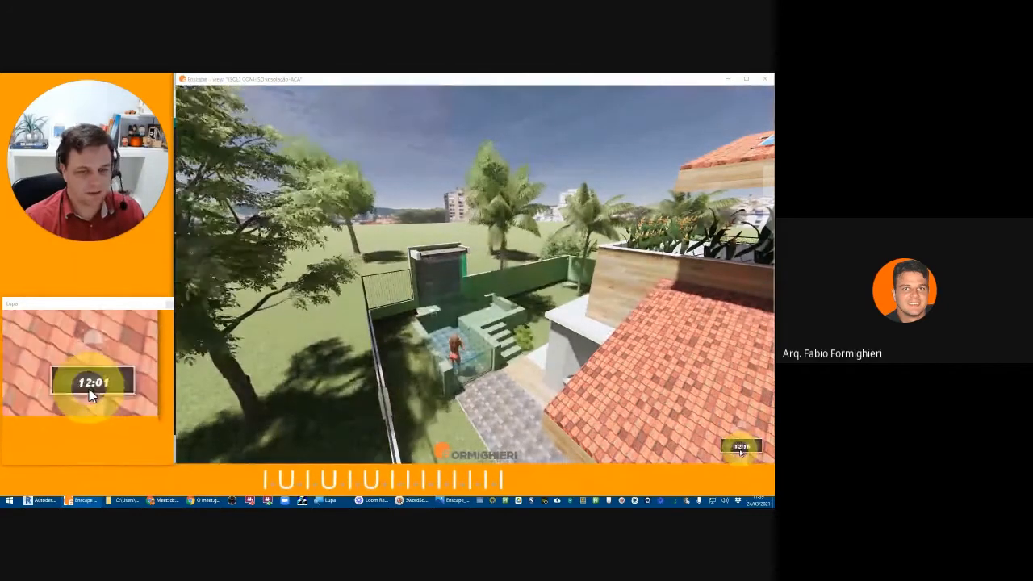
- Shift the time of day back and forth before noon, ending near 11:00, to compare tree and pool shadows
{"action": "key", "text": "u"}
{"action": "key", "text": "u"}
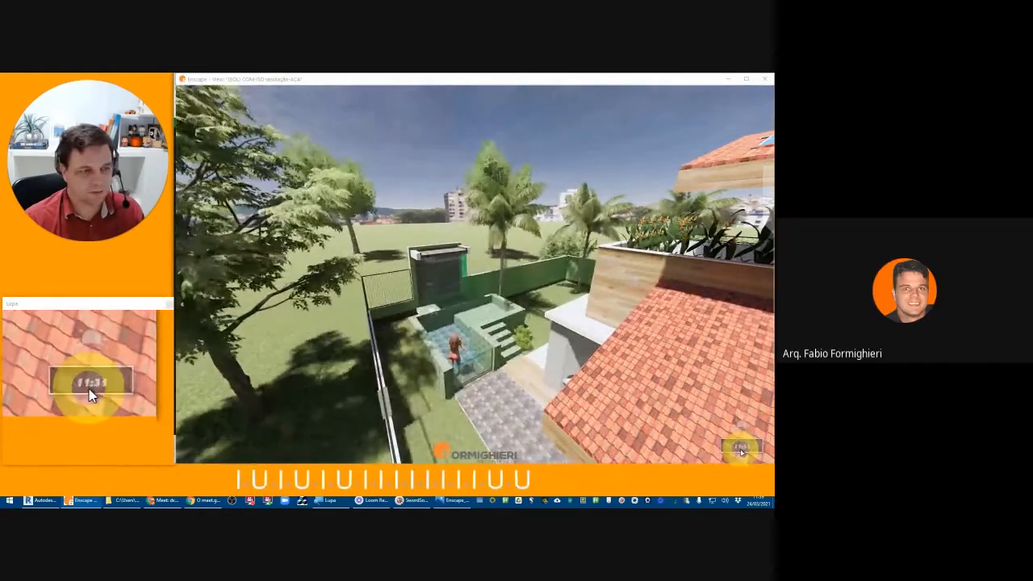
{"action": "key", "text": "u"}
{"action": "key", "text": "i"}
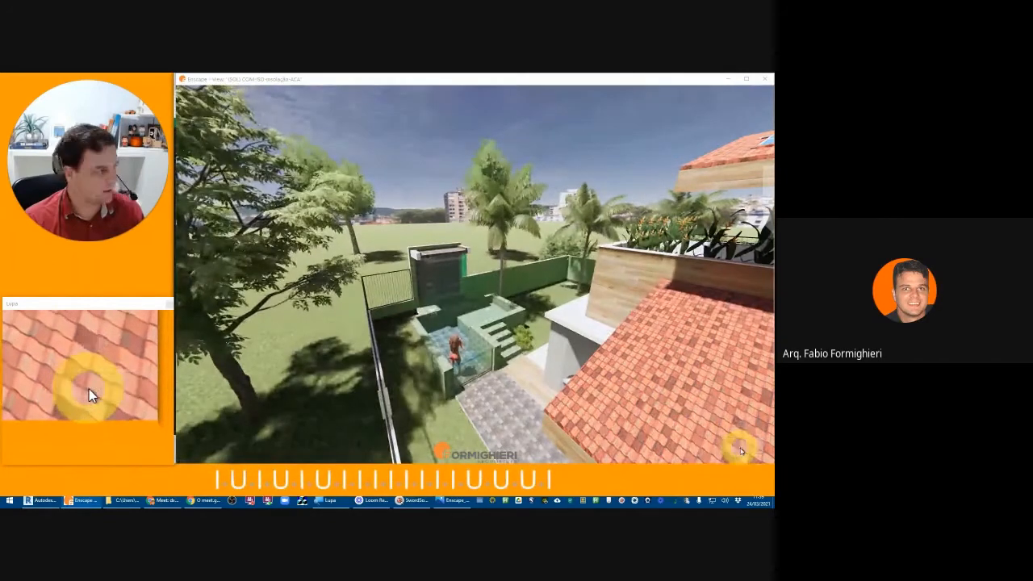
{"action": "key", "text": "i"}
{"action": "key", "text": "u"}
{"action": "key", "text": "u"}
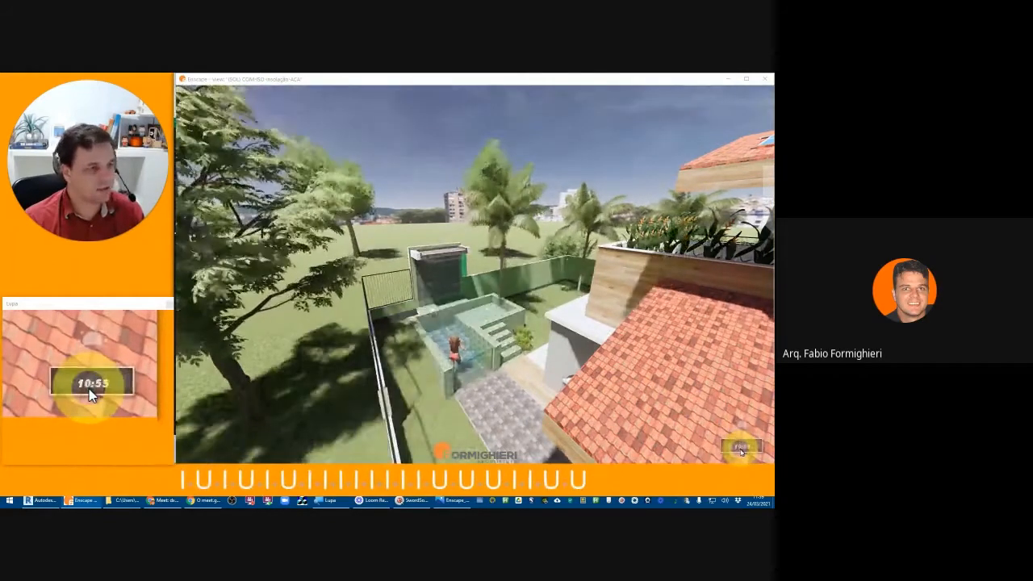
{"action": "key", "text": "i"}
{"action": "key", "text": "u"}
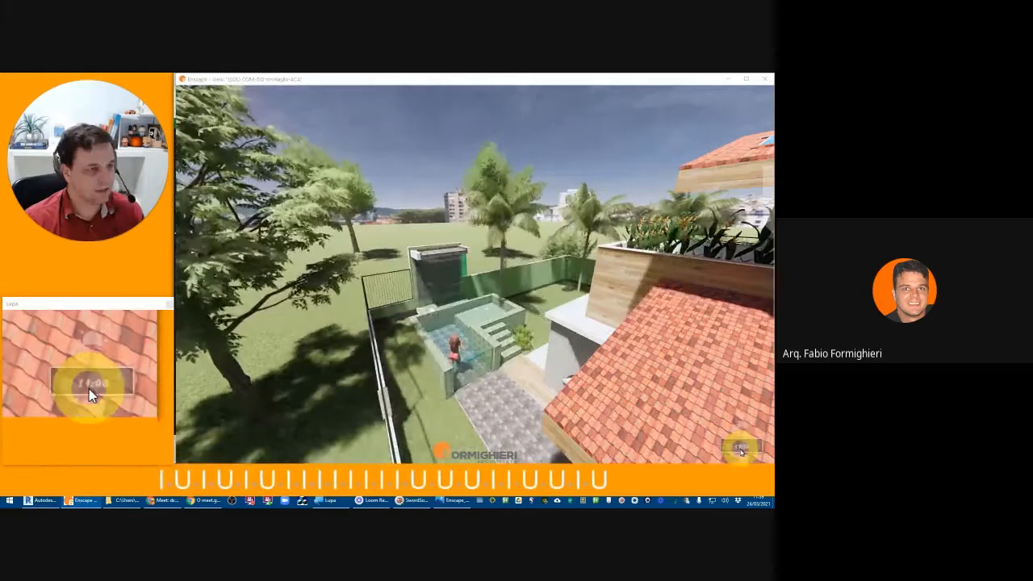
- Advance the time of day to about 14:47 to follow the shadows over the pool and garden
{"action": "key", "text": "i"}
{"action": "key", "text": "i"}
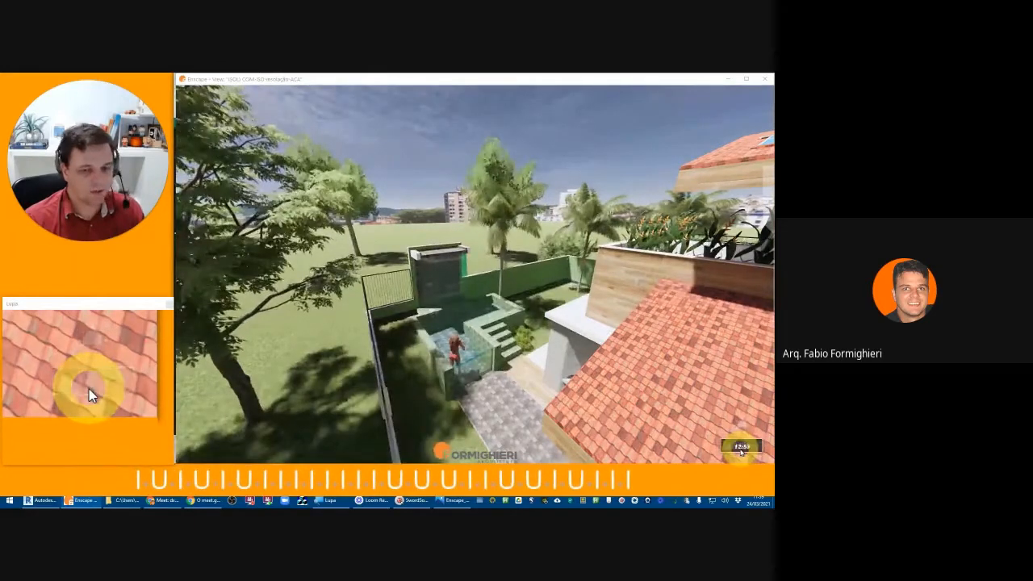
{"action": "key", "text": "i"}
{"action": "key", "text": "i"}
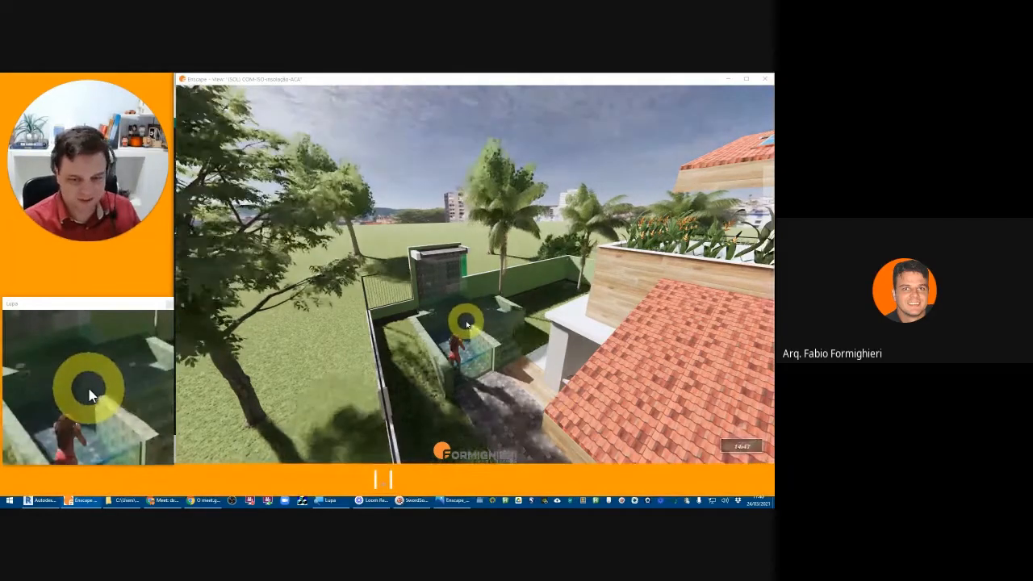
- Move in close above the bather in the pool to examine the mid-afternoon shadow on the water and steps
{"action": "scroll", "coordinate": [460, 318], "scroll_direction": "up", "scroll_amount": 5}
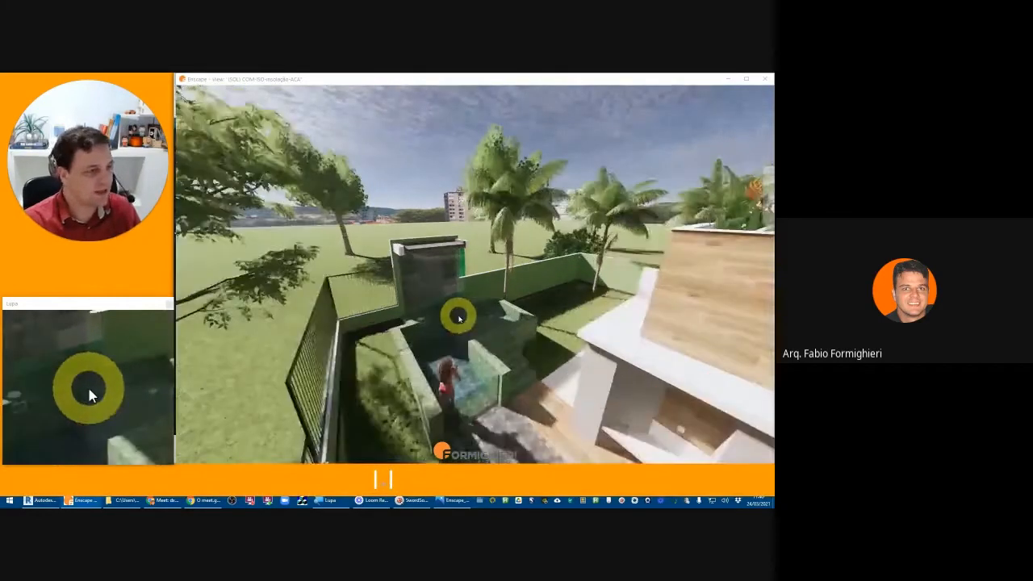
{"action": "key", "text": "y"}
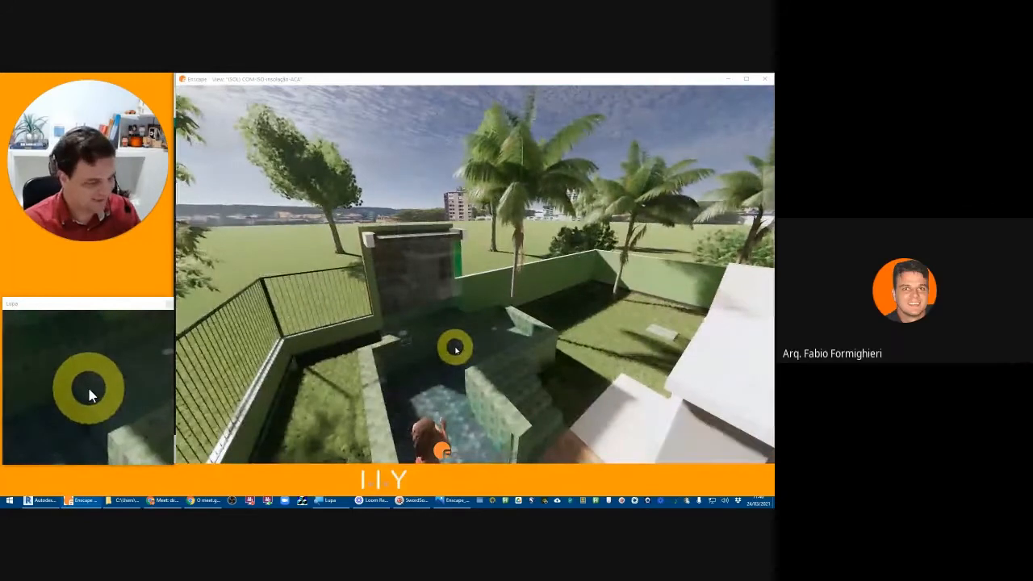
{"action": "key", "text": "q"}
{"action": "key", "text": "q"}
{"action": "key", "text": "q"}
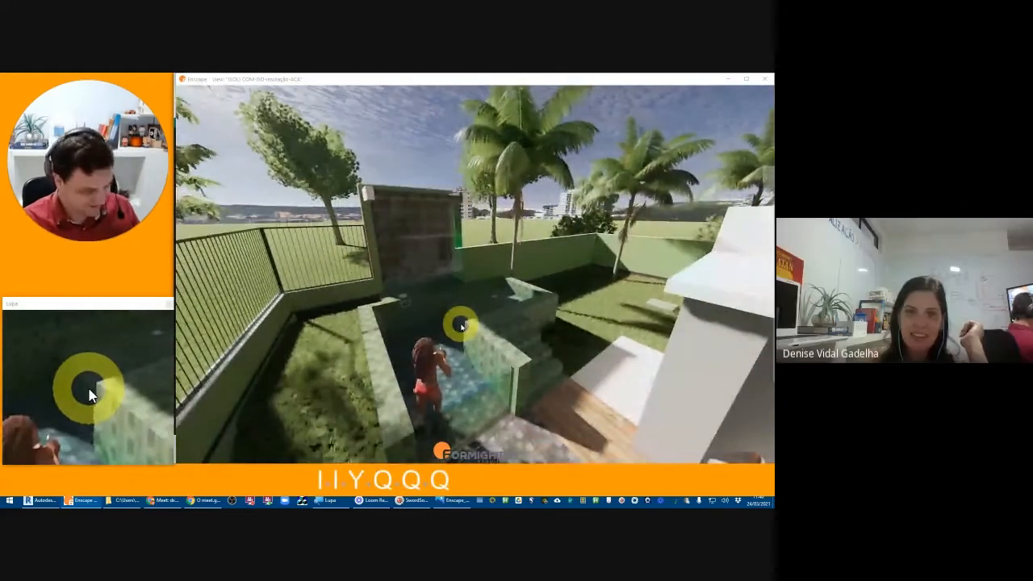
{"action": "key", "text": "w"}
{"action": "key", "text": "w"}
{"action": "key", "text": "w"}
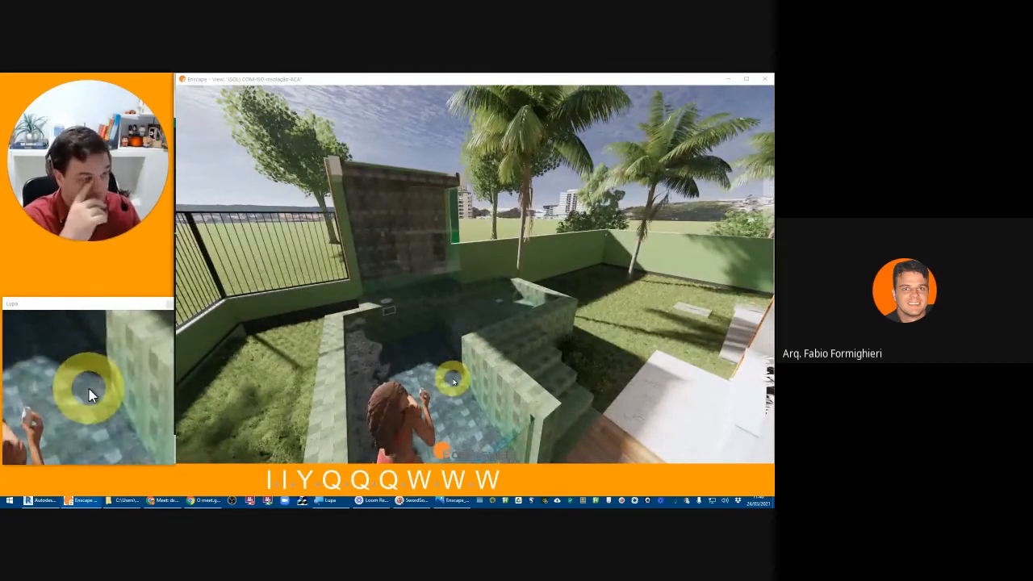
- Shift the time of day back toward noon and forward through 13:07 to mid-afternoon to compare the pool's sunlight
{"action": "key", "text": "u"}
{"action": "key", "text": "u"}
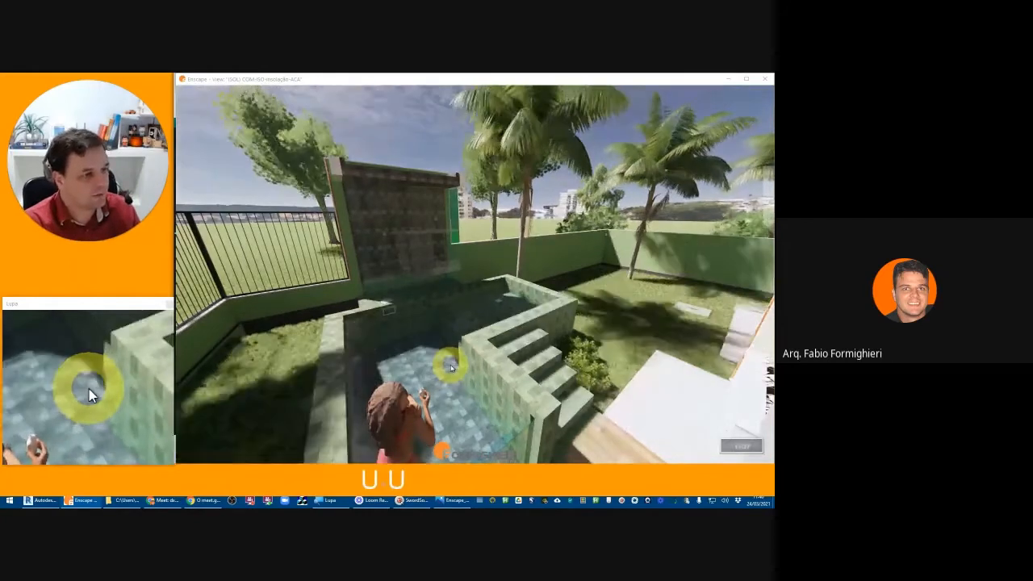
{"action": "key", "text": "i"}
{"action": "key", "text": "u"}
{"action": "key", "text": "u"}
{"action": "key", "text": "i"}
{"action": "key", "text": "i"}
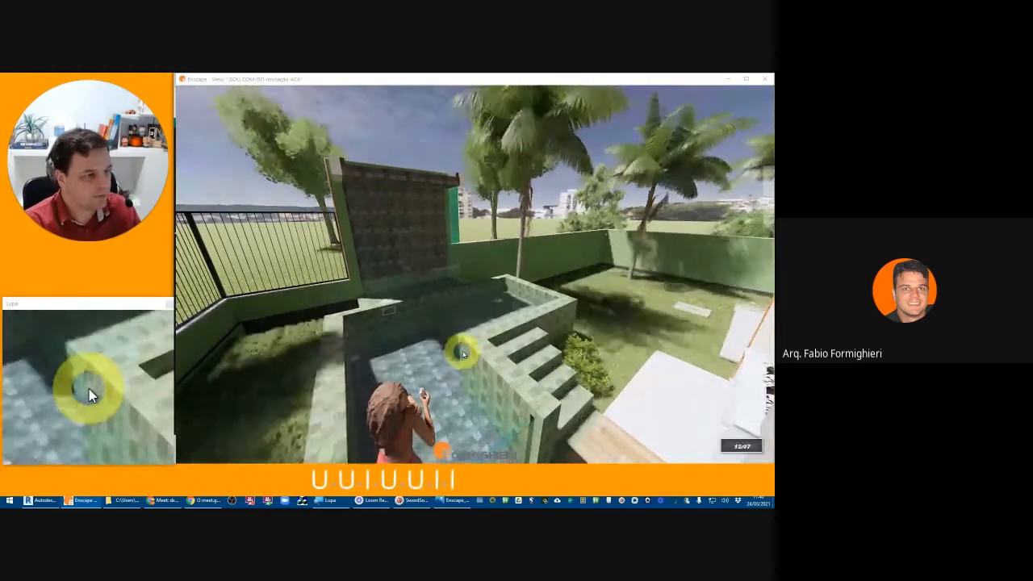
{"action": "key", "text": "i"}
{"action": "key", "text": "i"}
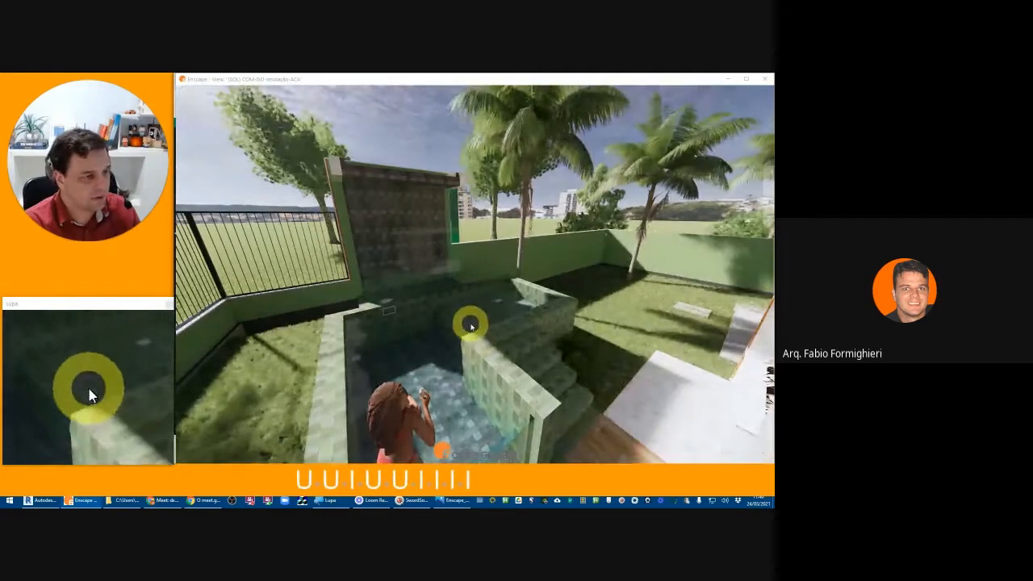
- Pull back from the pool and advance the time of day to late afternoon to study the patio shadows
{"action": "scroll", "coordinate": [471, 326], "scroll_direction": "down", "scroll_amount": 3}
{"action": "scroll", "coordinate": [470, 333], "scroll_direction": "down", "scroll_amount": 3}
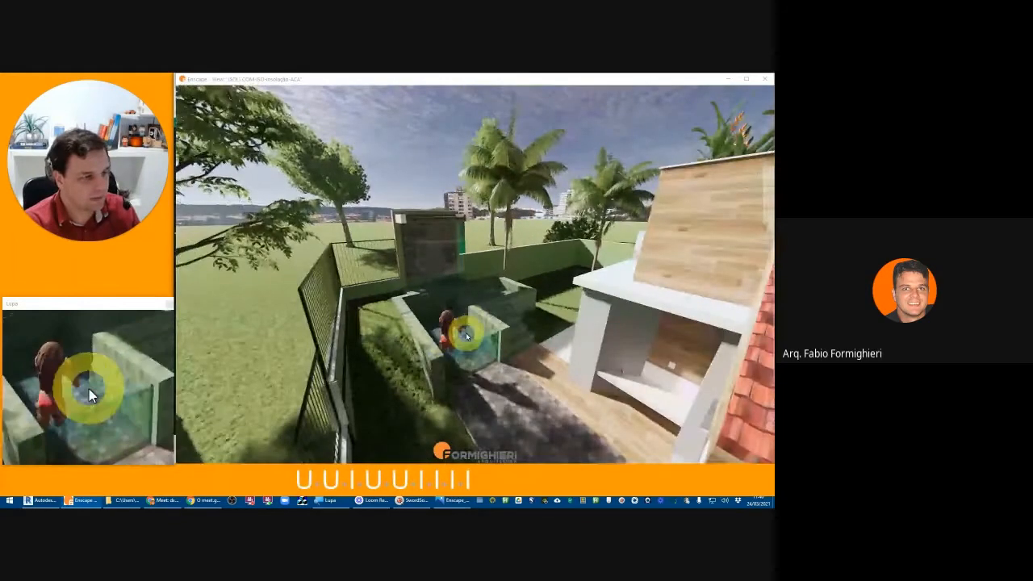
{"action": "key", "text": "i"}
{"action": "key", "text": "i"}
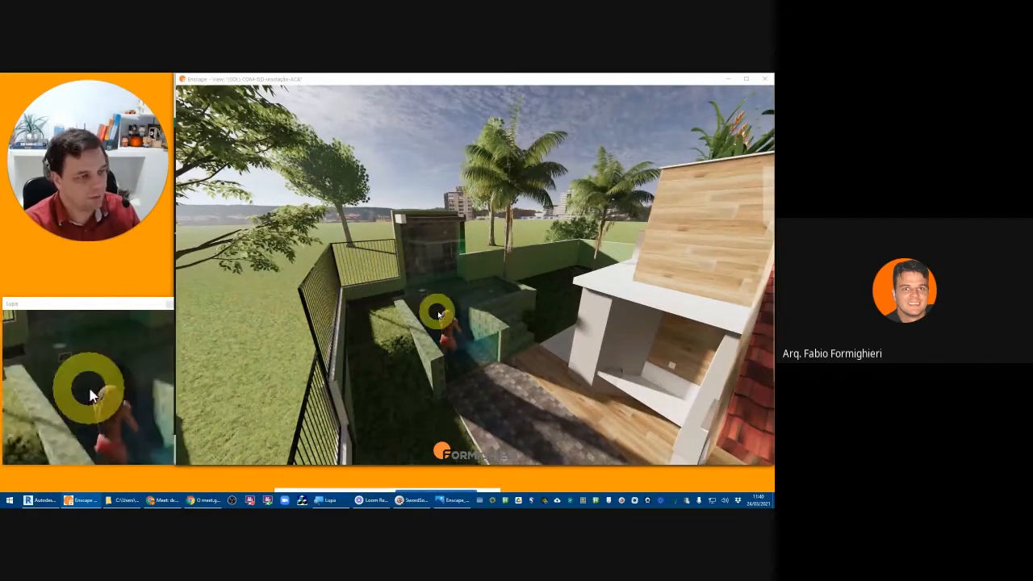
- Move the time of day back past 14:32 to early afternoon and compare the pool and patio shadows
{"action": "key", "text": "u"}
{"action": "key", "text": "u"}
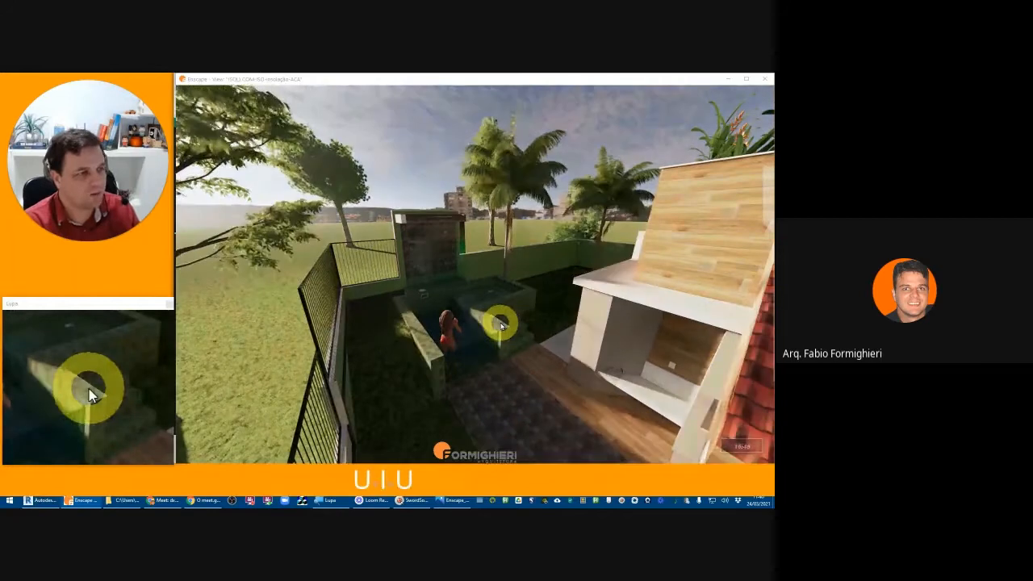
{"action": "key", "text": "u"}
{"action": "key", "text": "u"}
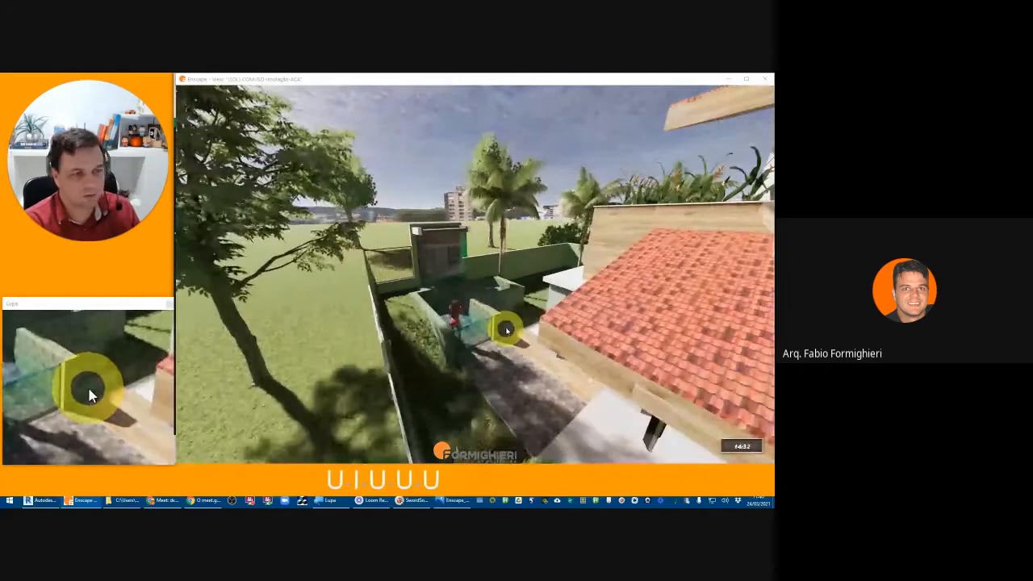
{"action": "key", "text": "u"}
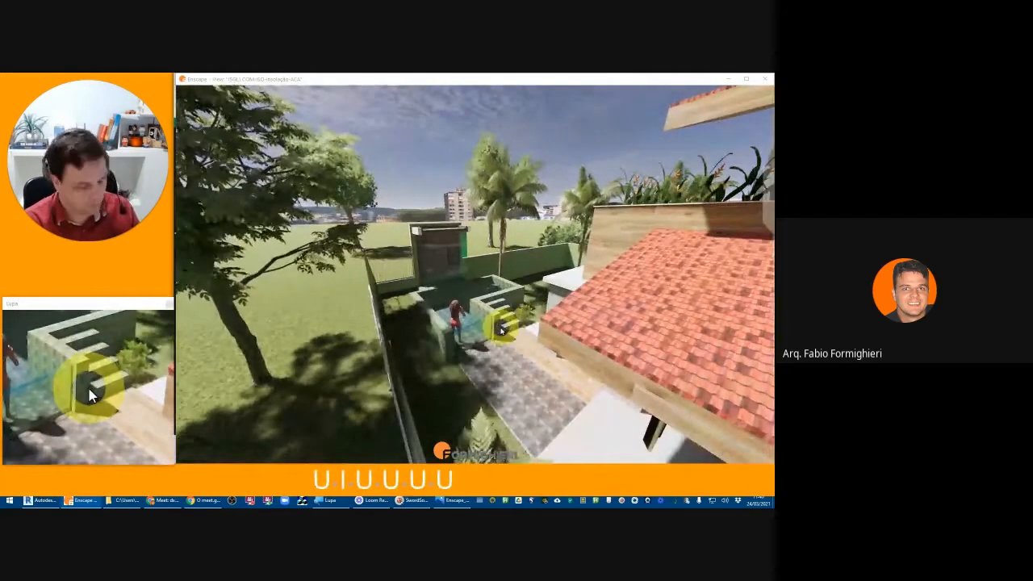
- Fly around to the far side of the pool to view the house's rear facade and covered terrace from above
{"action": "key", "text": "w"}
{"action": "key", "text": "a"}
{"action": "key", "text": "w"}
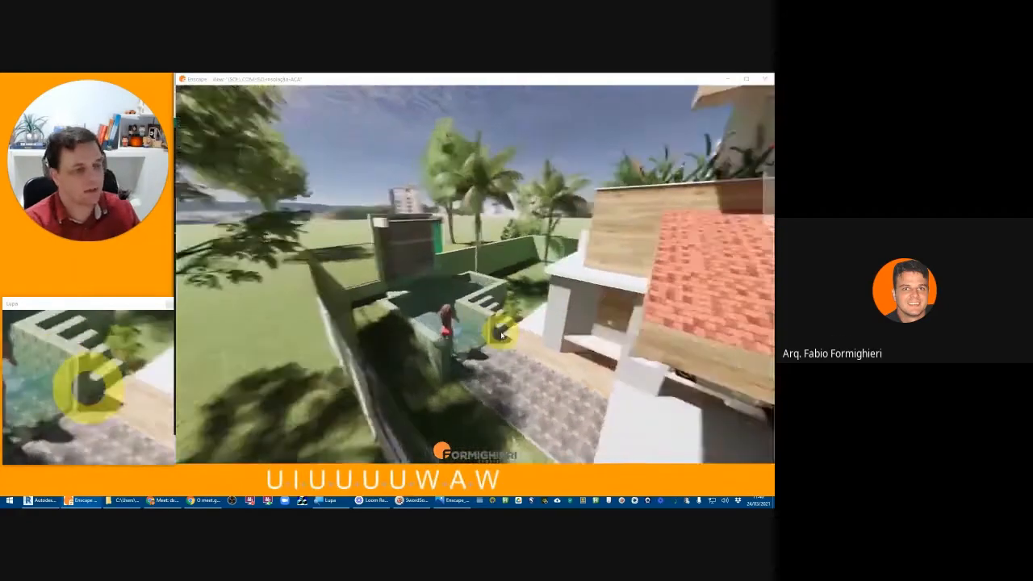
{"action": "key", "text": "d"}
{"action": "key", "text": "e"}
{"action": "key", "text": "a"}
{"action": "key", "text": "a"}
{"action": "key", "text": "s"}
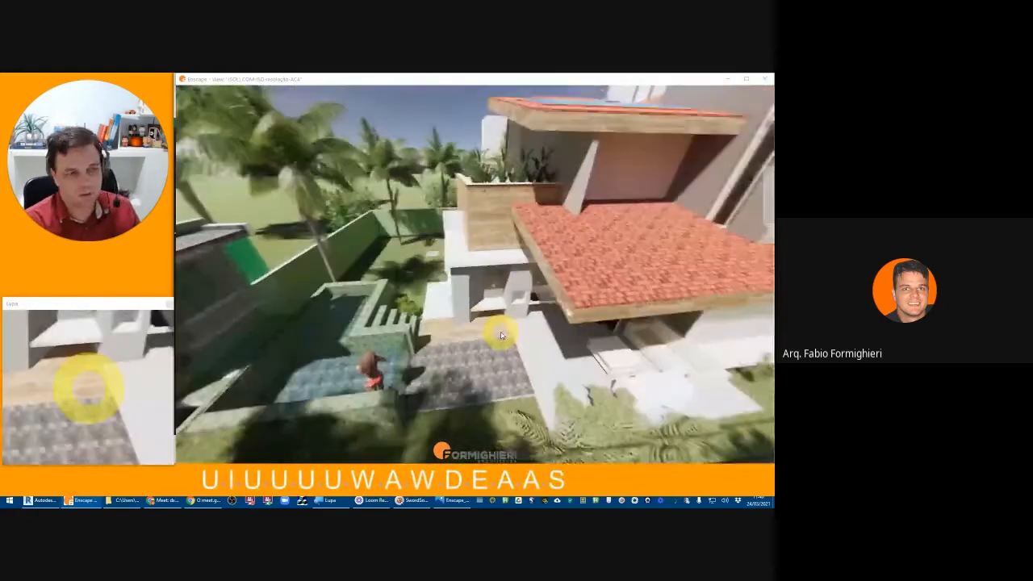
{"action": "key", "text": "s"}
{"action": "key", "text": "a"}
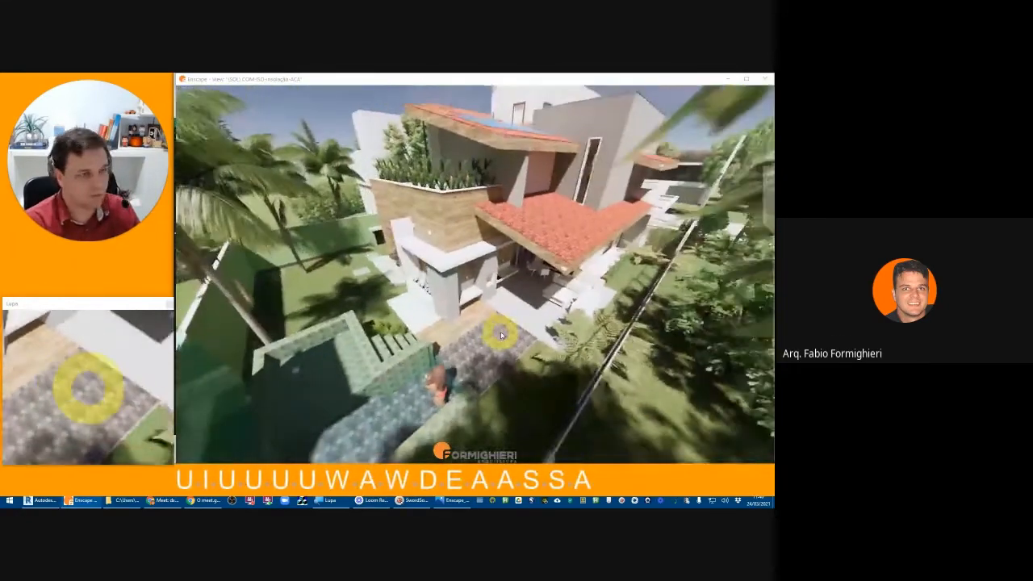
{"action": "key", "text": "w"}
{"action": "key", "text": "e"}
{"action": "left_click", "coordinate": [500, 333]}
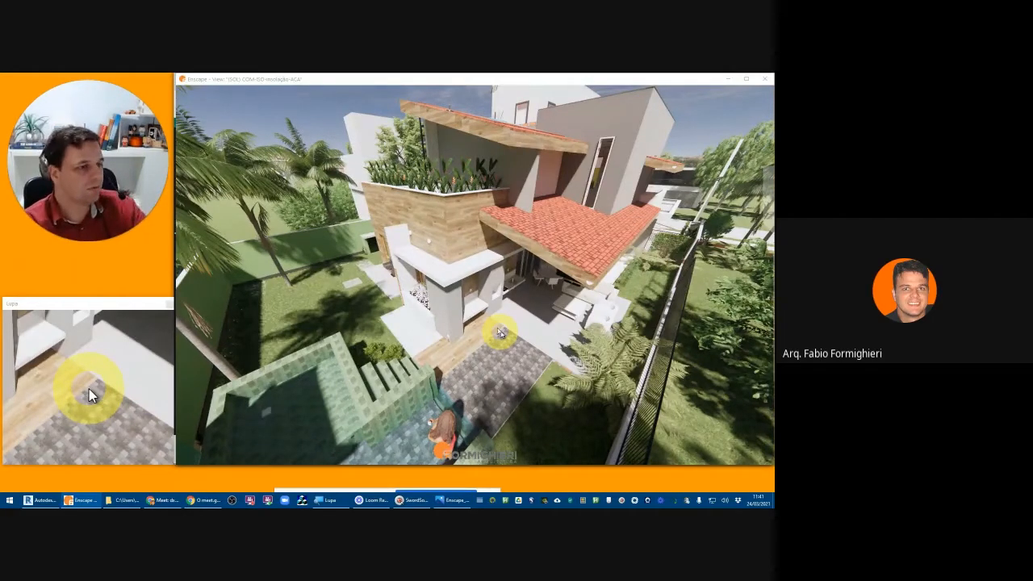
- Move closer and lower toward the wood-clad corner to examine the sun on the covered terrace and patio
{"action": "key", "text": "w"}
{"action": "key", "text": "w"}
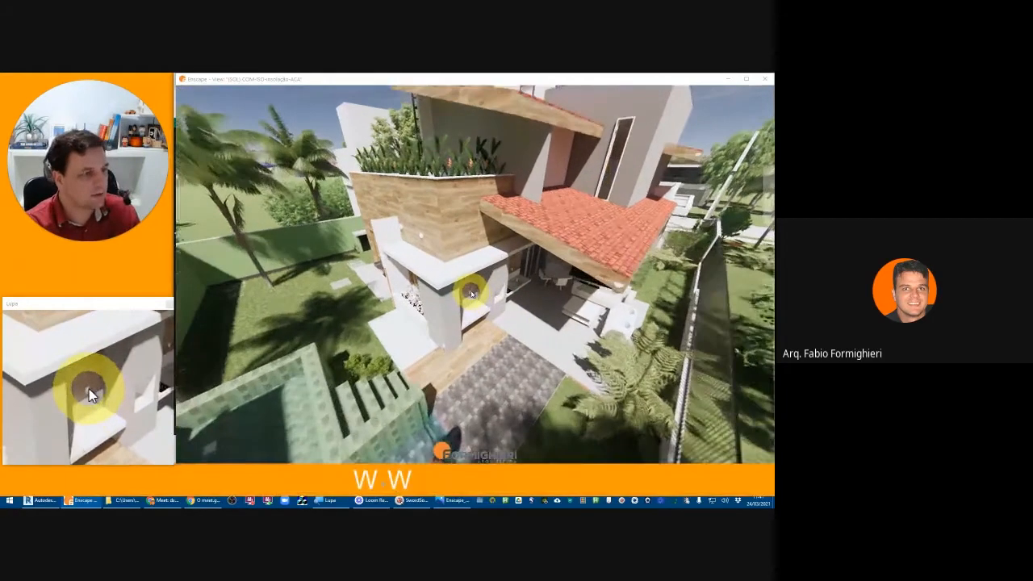
{"action": "key", "text": "w"}
{"action": "key", "text": "q"}
{"action": "key", "text": "a"}
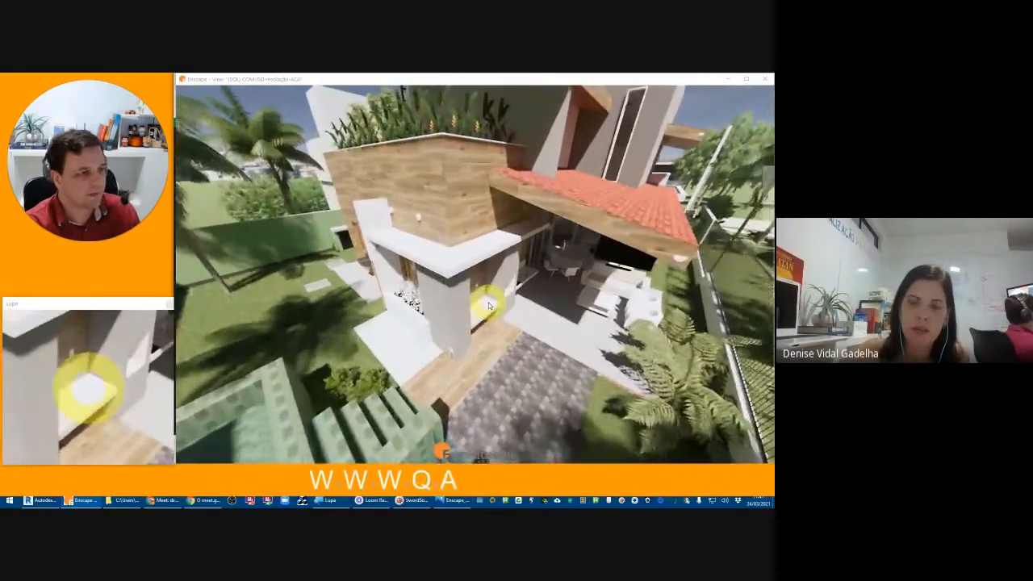
{"action": "key", "text": "q"}
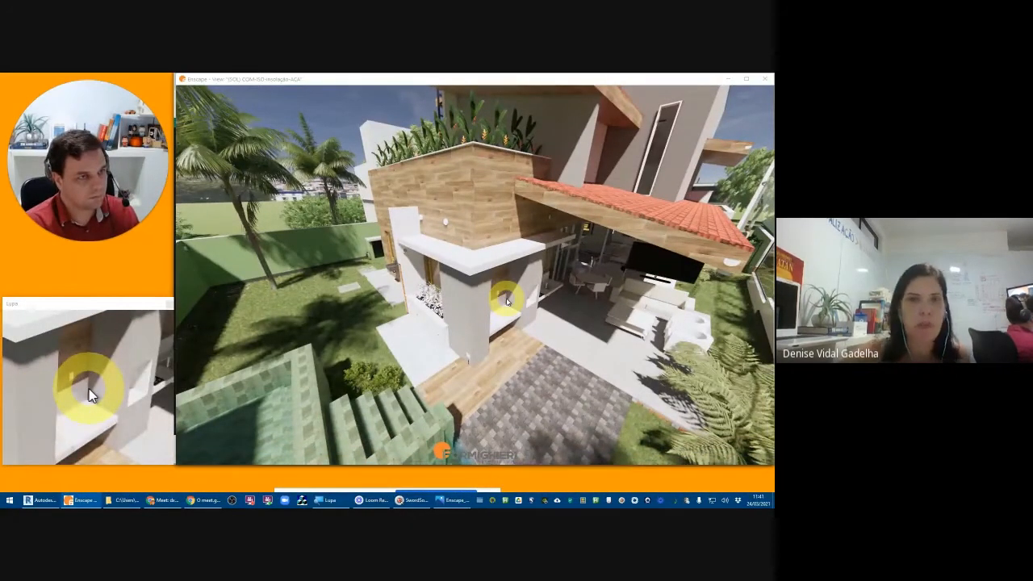
- Nudge the time of day between about 14:20 and 13:56 to compare shadows on the terrace and patio
{"action": "key", "text": "e"}
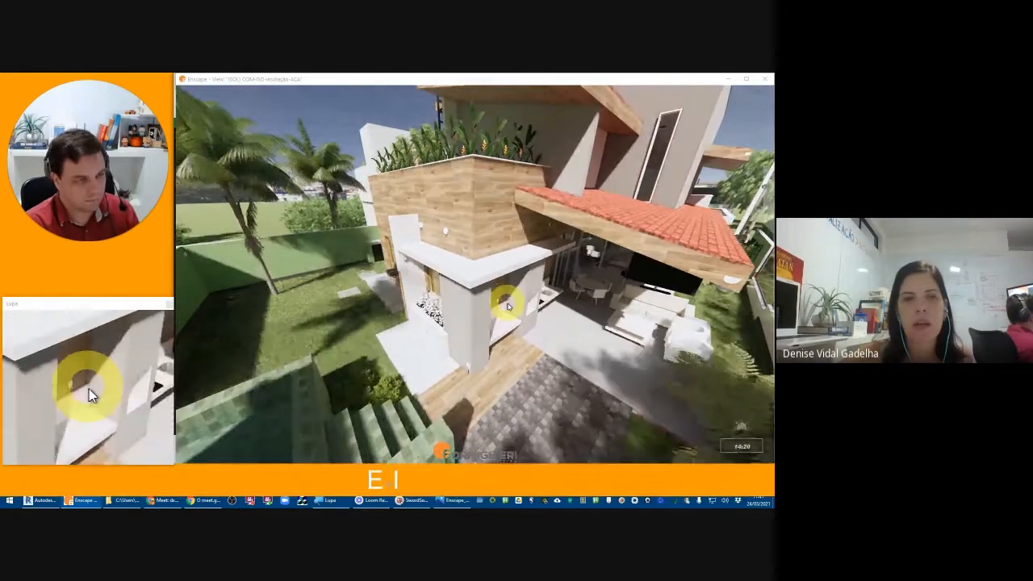
{"action": "key", "text": "i"}
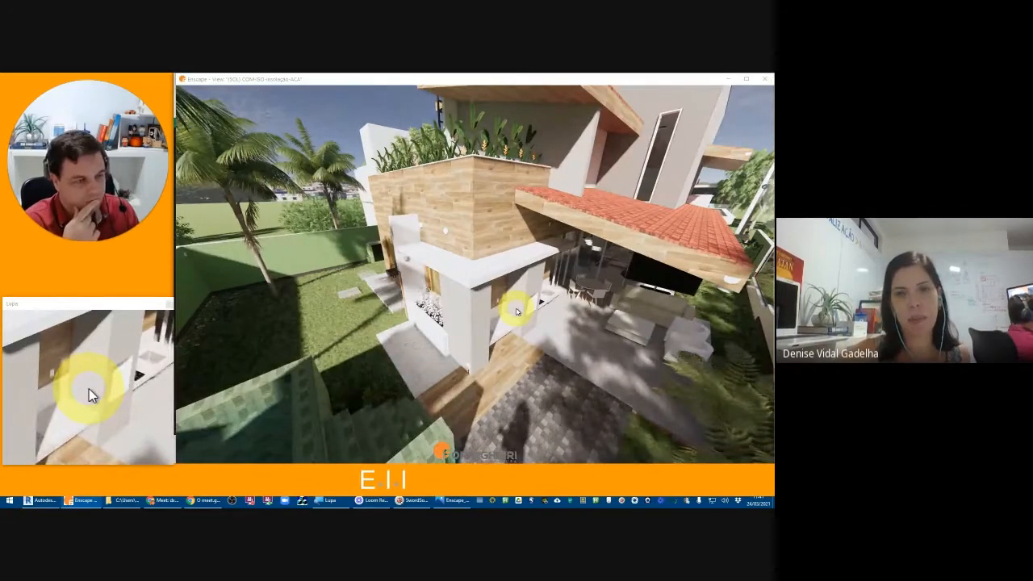
{"action": "key", "text": "u"}
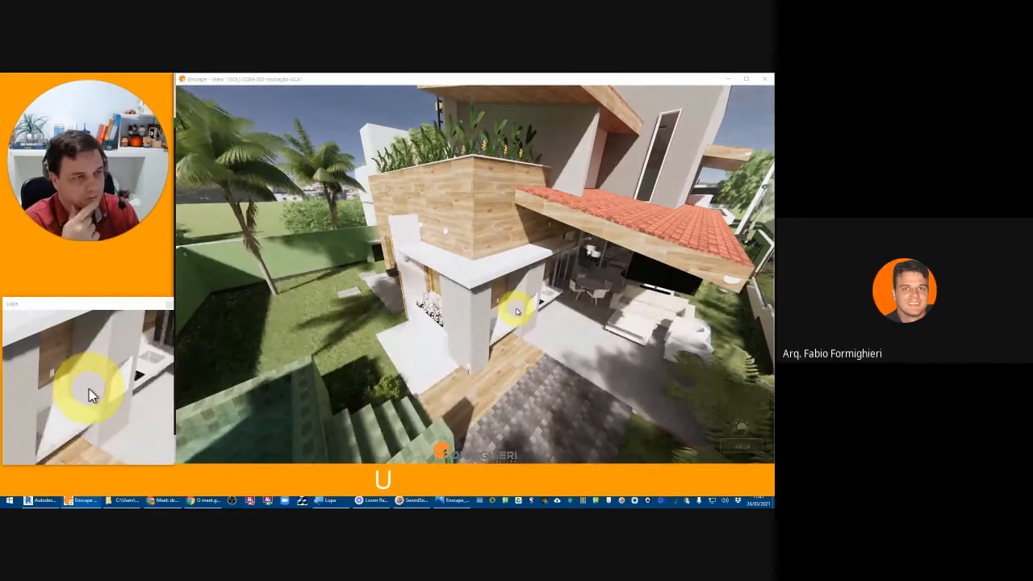
{"action": "key", "text": "i"}
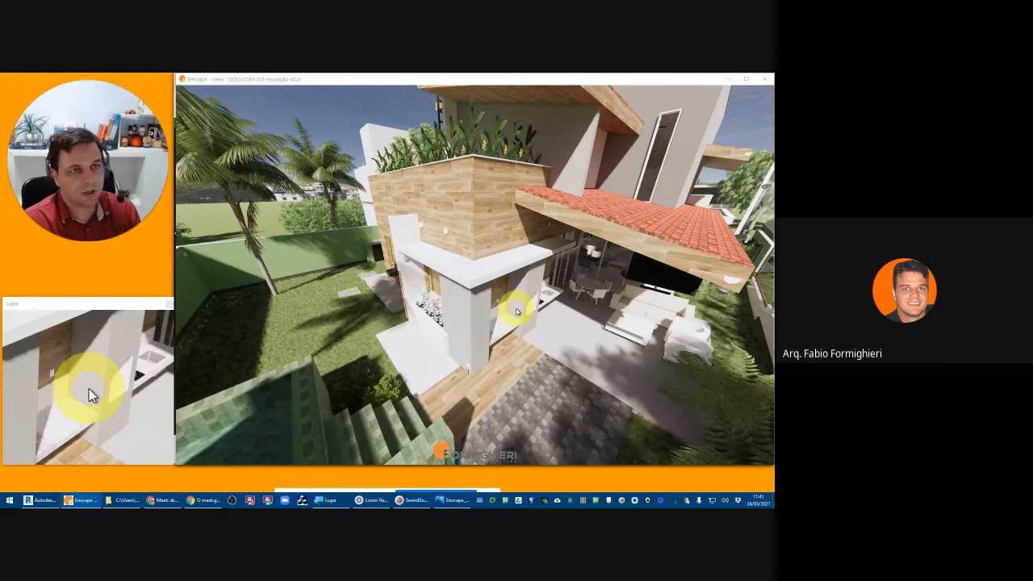
{"action": "key", "text": "u"}
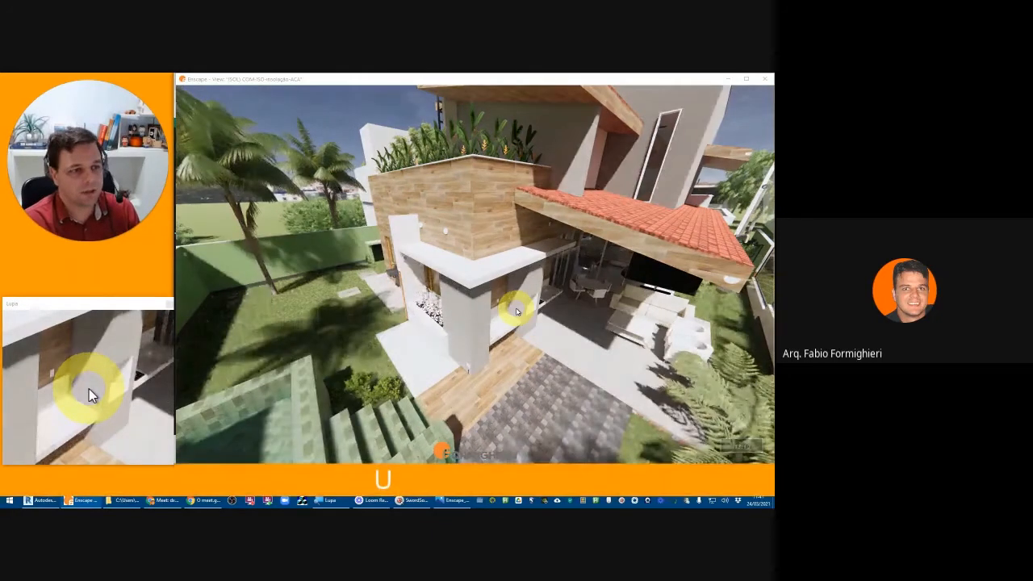
{"action": "key", "text": "i"}
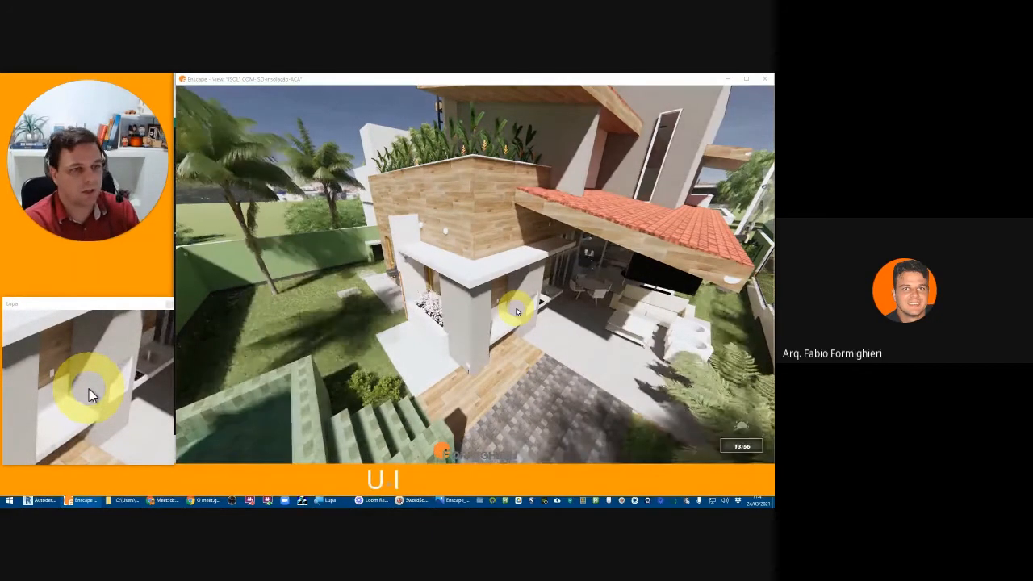
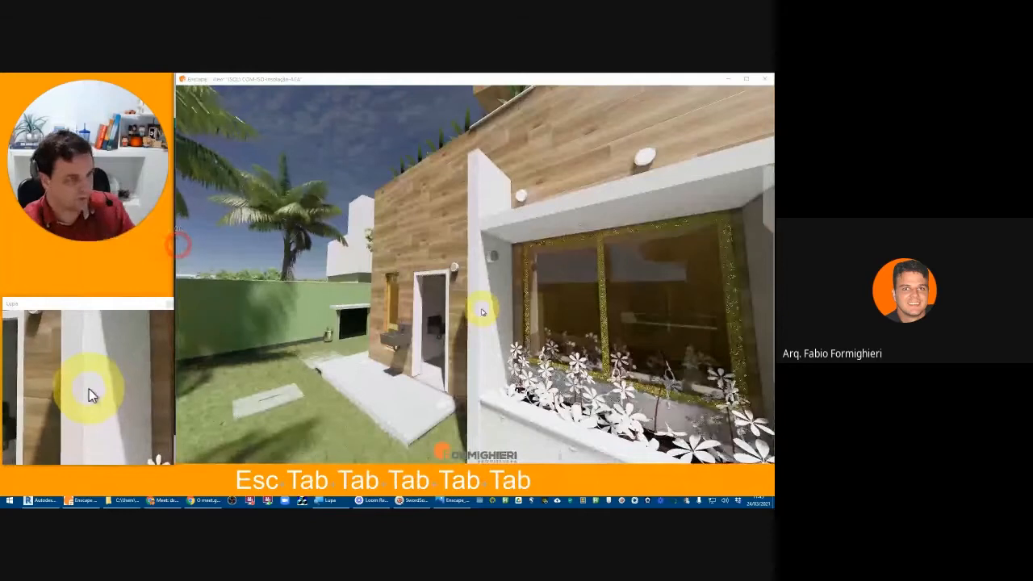
- Pull back from the window with white flowers to view the whole wood-clad facade from the pool
{"action": "scroll", "coordinate": [492, 333], "scroll_direction": "down", "scroll_amount": 2}
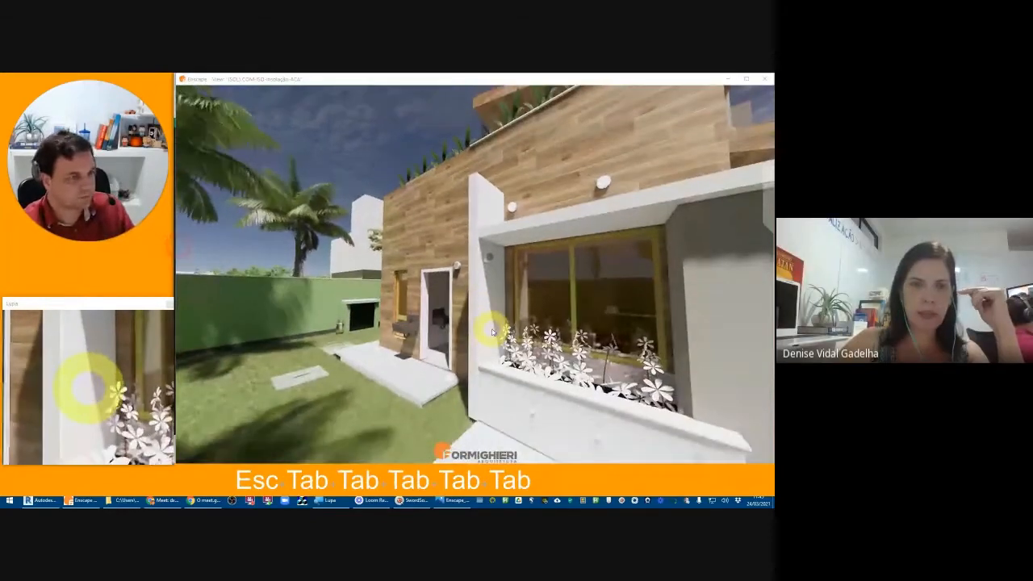
{"action": "left_click_drag", "start_coordinate": [492, 332], "coordinate": [492, 329]}
{"action": "scroll", "coordinate": [493, 329], "scroll_direction": "down", "scroll_amount": 3}
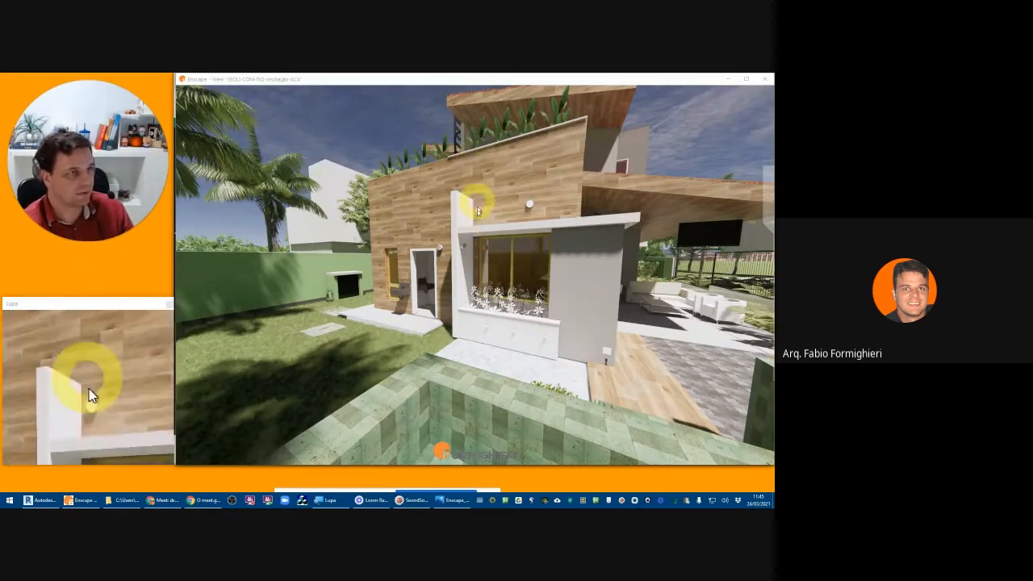
- Fly along the wood-clad facade to inspect its side wall and door, returning to a frontal view beyond the pool
{"action": "key", "text": "a"}
{"action": "key", "text": "a"}
{"action": "key", "text": "shift+w"}
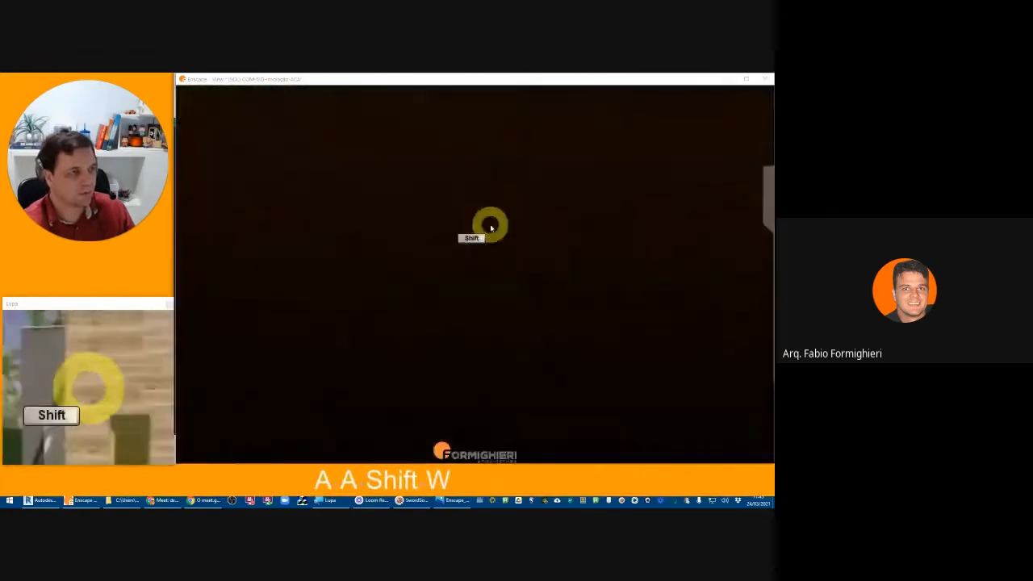
{"action": "key", "text": "a"}
{"action": "key", "text": "d"}
{"action": "key", "text": "d"}
{"action": "key", "text": "w"}
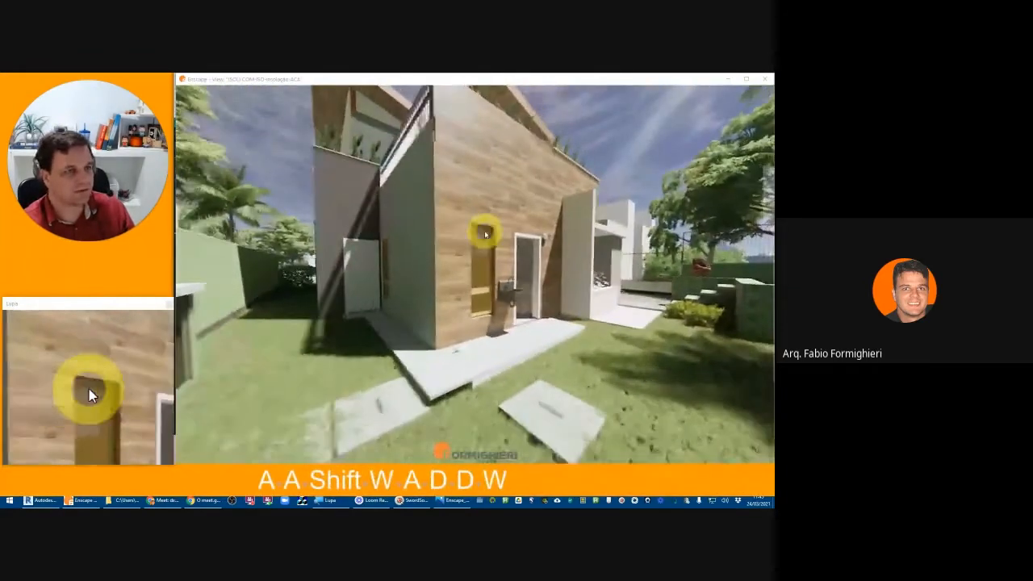
{"action": "key", "text": "e"}
{"action": "key", "text": "shift"}
{"action": "key", "text": "shift"}
{"action": "key", "text": "shift"}
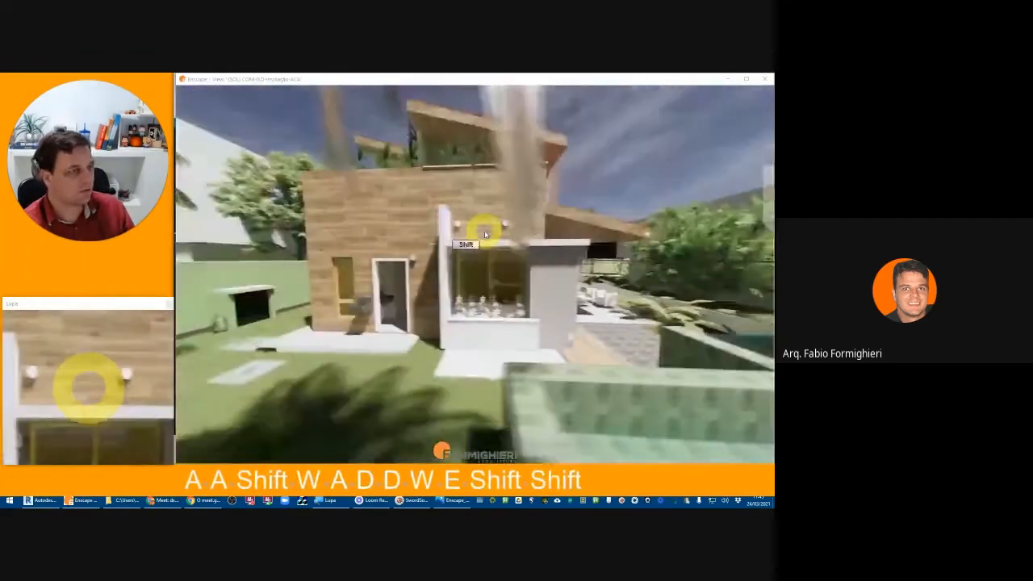
- Rise above the pool steps to view the wood-clad corner, rooftop planter and tiled terrace roof from above
{"action": "key", "text": "w"}
{"action": "key", "text": "e"}
{"action": "key", "text": "e"}
{"action": "key", "text": "e"}
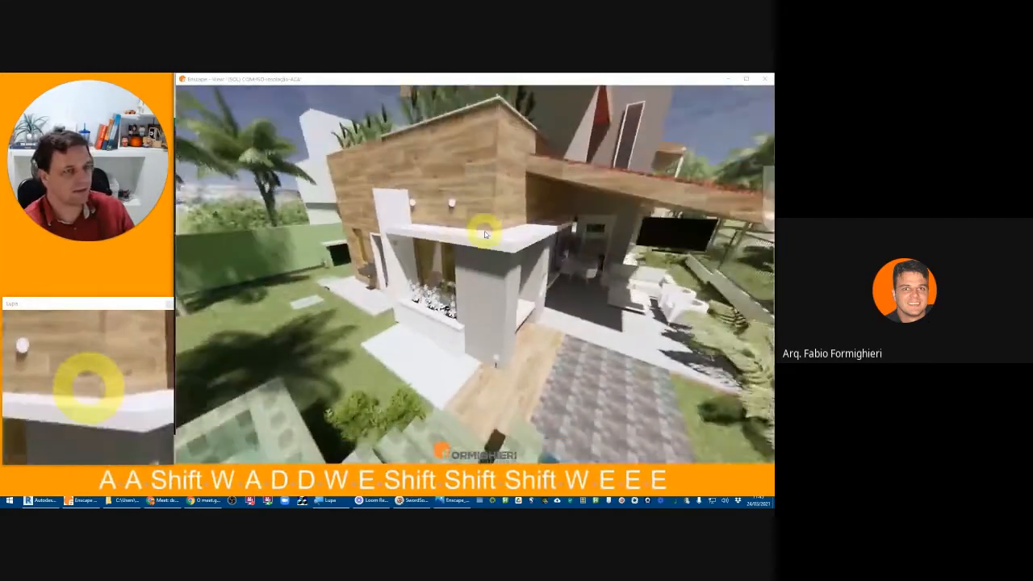
{"action": "key", "text": "s"}
{"action": "key", "text": "a"}
{"action": "key", "text": "e"}
{"action": "key", "text": "e"}
{"action": "key", "text": "w"}
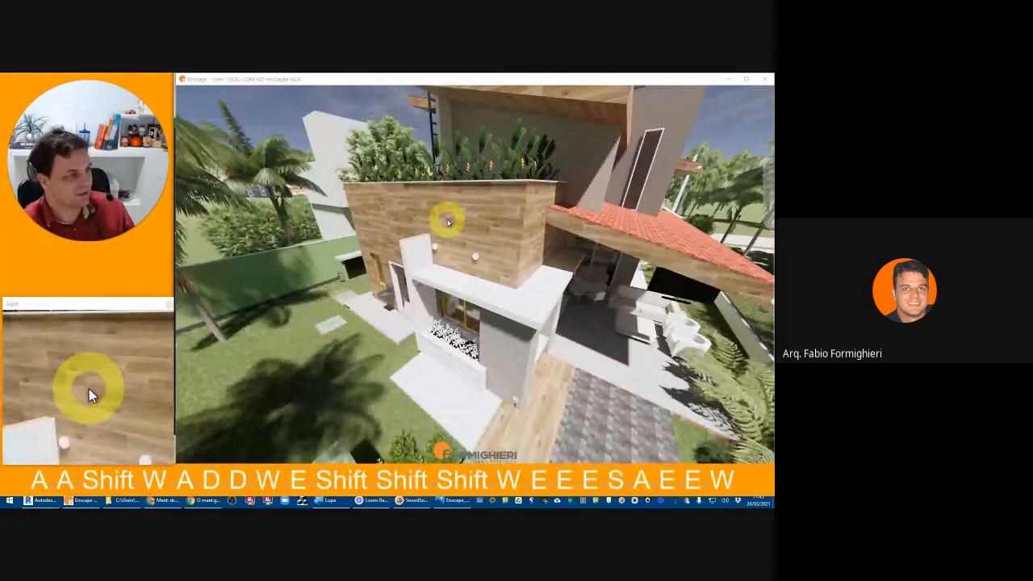
- In Revit, limit the upper facade's wood cladding to the section above the flower window, and return to Enscape
{"action": "key", "text": "alt+Tab"}
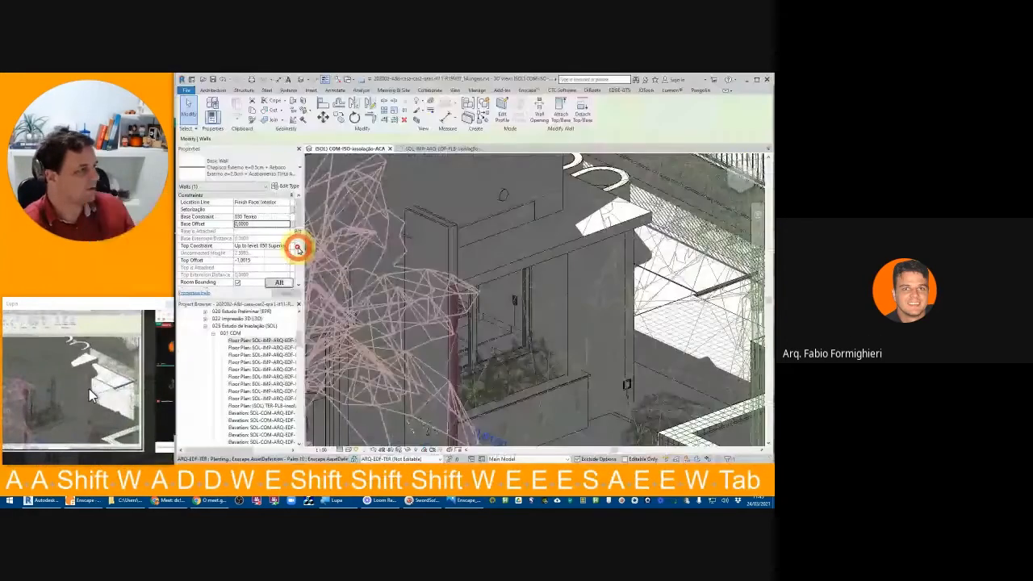
{"action": "scroll", "coordinate": [453, 203], "scroll_direction": "down", "scroll_amount": 3}
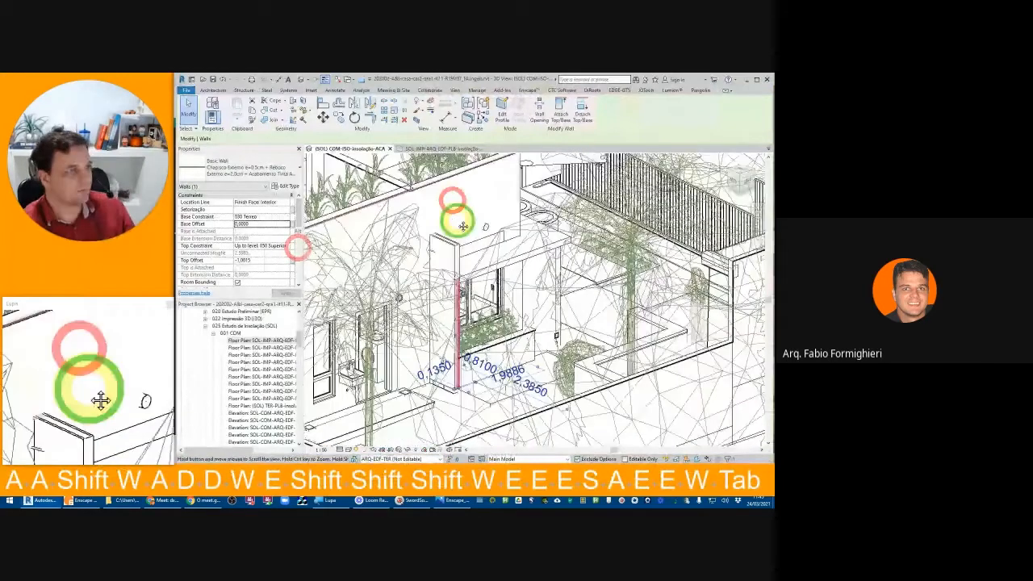
{"action": "left_click", "coordinate": [456, 220]}
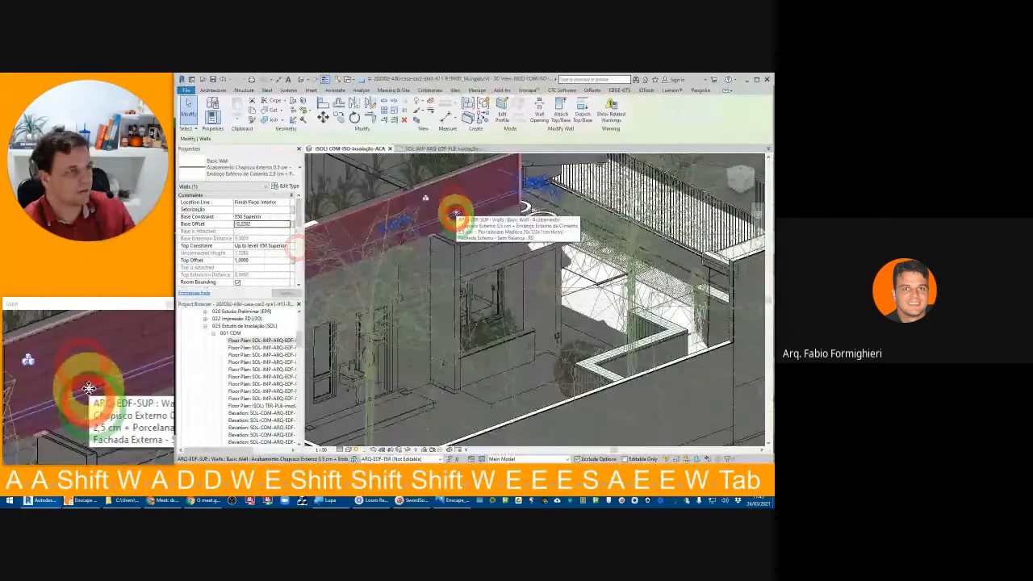
{"action": "key", "text": "Escape"}
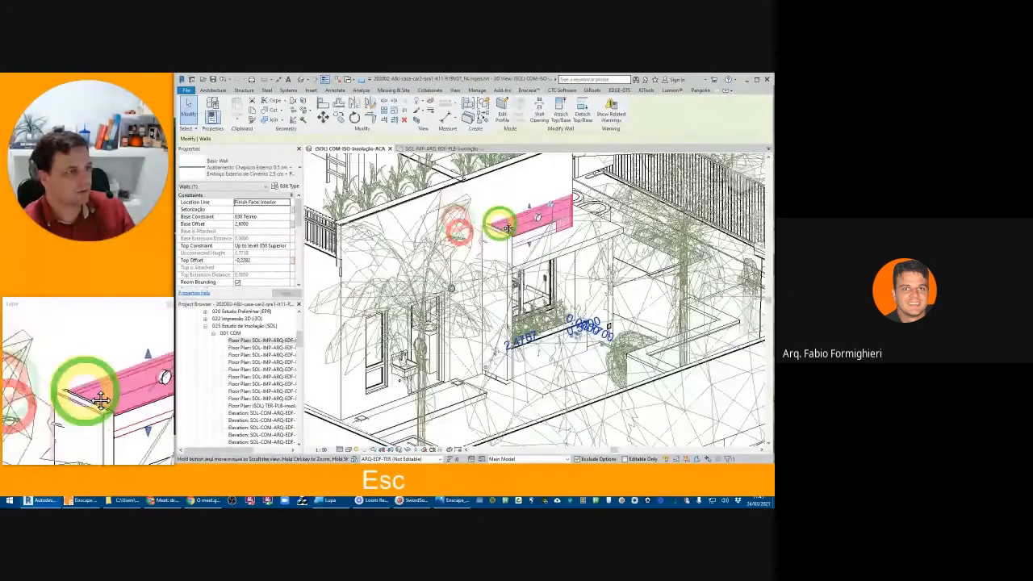
{"action": "key", "text": "Escape"}
{"action": "left_click", "coordinate": [484, 194]}
{"action": "key", "text": "s"}
{"action": "key", "text": "l"}
{"action": "key", "text": "Escape"}
{"action": "key", "text": "alt+Tab"}
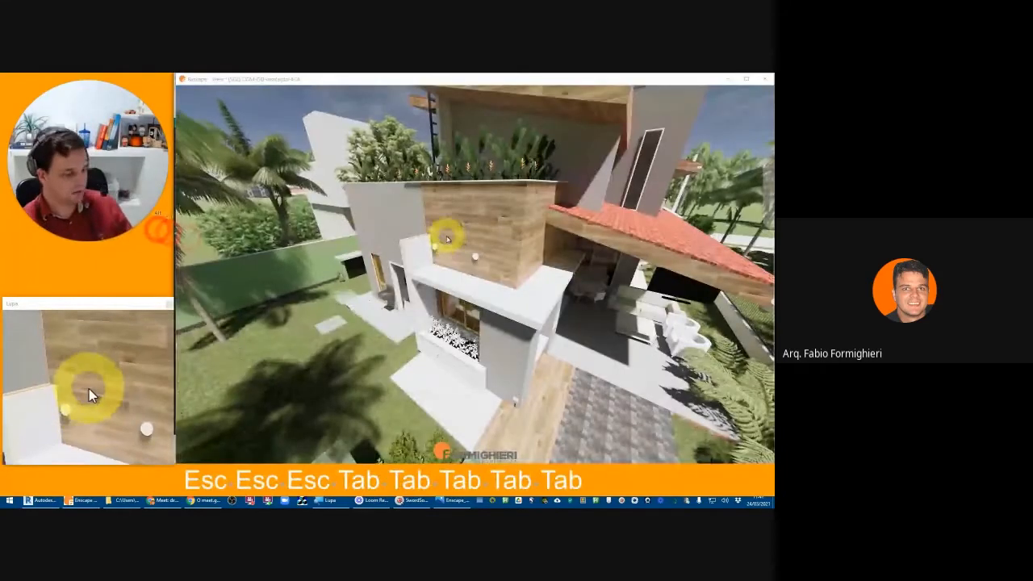
- Fly close to the cladding's edge and around to the plain facade with the yellow window and door
{"action": "key", "text": "w"}
{"action": "key", "text": "a"}
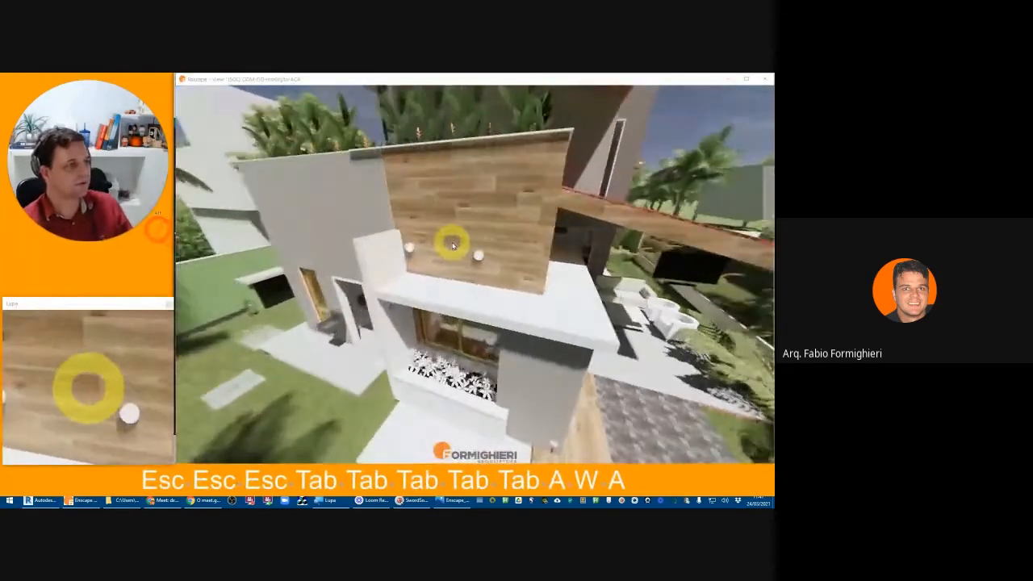
{"action": "key", "text": "shift"}
{"action": "key", "text": "a"}
{"action": "key", "text": "s"}
{"action": "key", "text": "a"}
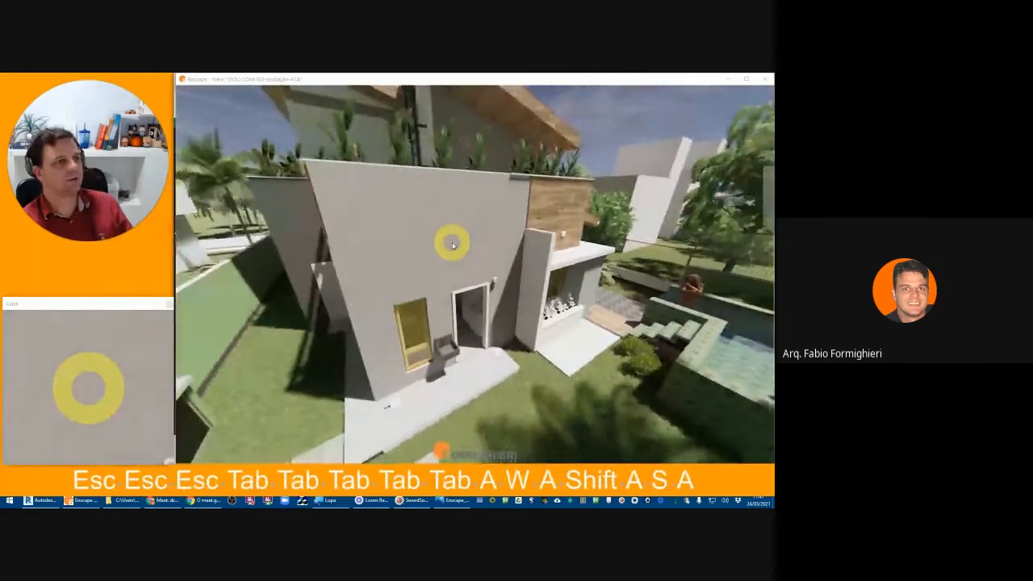
- Move past the door and back beyond the pool to compare the plain wall and wood cladding from the front
{"action": "key", "text": "shift"}
{"action": "key", "text": "s"}
{"action": "key", "text": "d"}
{"action": "key", "text": "w"}
{"action": "key", "text": "w"}
{"action": "key", "text": "shift"}
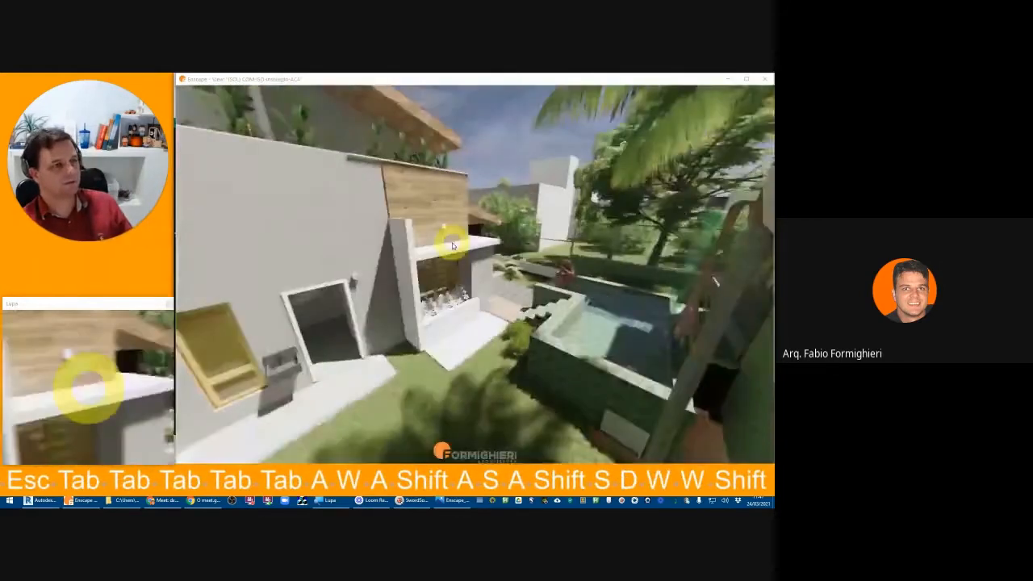
{"action": "key", "text": "shift"}
{"action": "key", "text": "w"}
{"action": "key", "text": "d"}
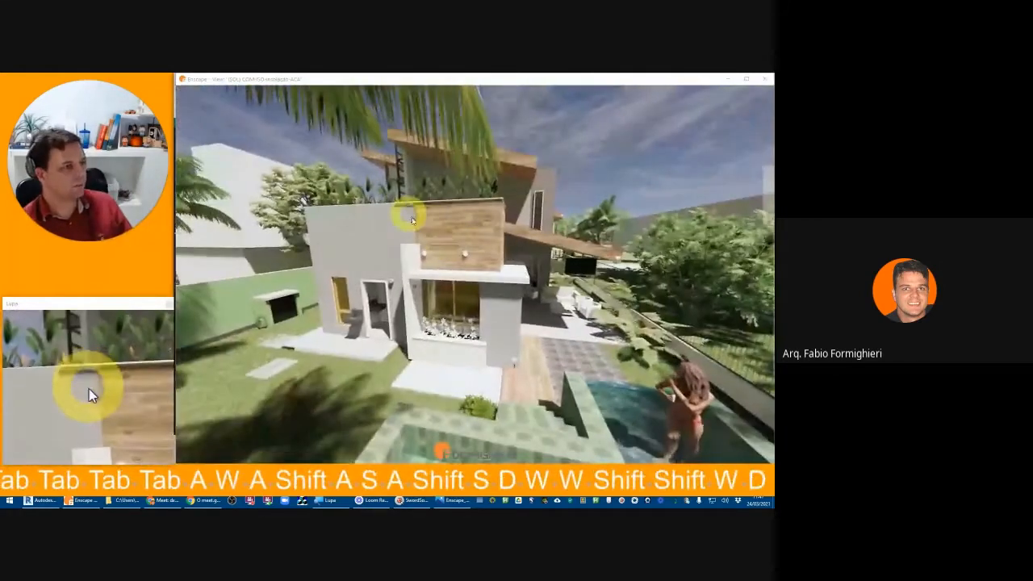
{"action": "key", "text": "w"}
{"action": "left_click", "coordinate": [427, 228]}
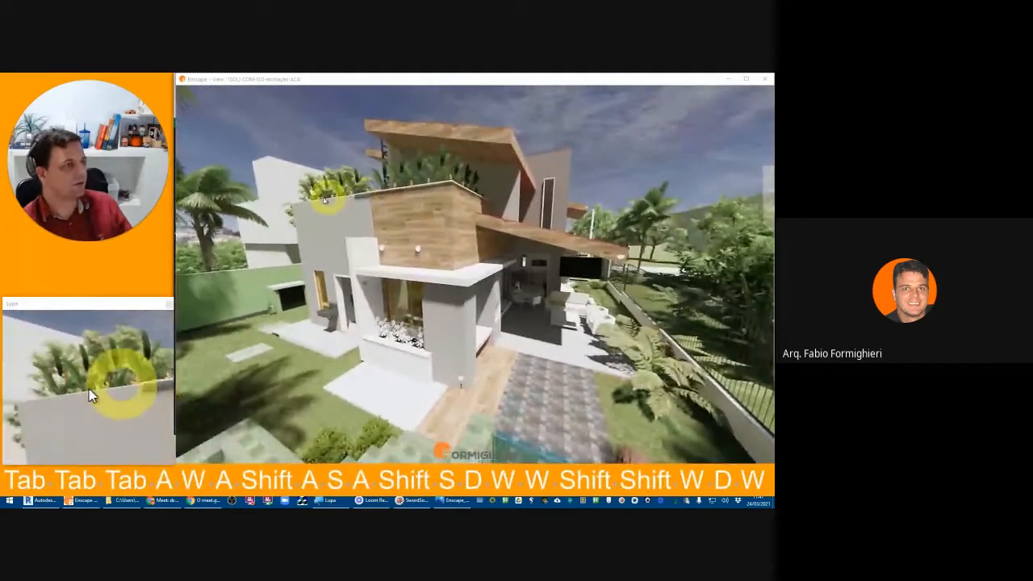
- Circle the wood-clad corner above the flower window, comparing it from the paved patio and from above the pool
{"action": "key", "text": "a"}
{"action": "key", "text": "s"}
{"action": "key", "text": "a"}
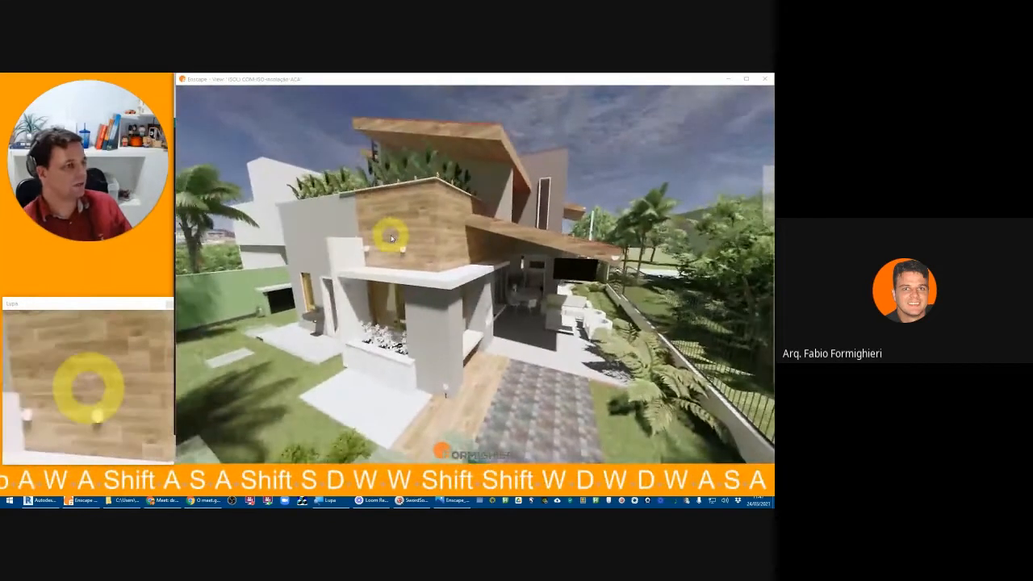
{"action": "key", "text": "s"}
{"action": "key", "text": "d"}
{"action": "key", "text": "w"}
{"action": "key", "text": "e"}
{"action": "key", "text": "a"}
{"action": "key", "text": "s"}
{"action": "key", "text": "w"}
{"action": "key", "text": "d"}
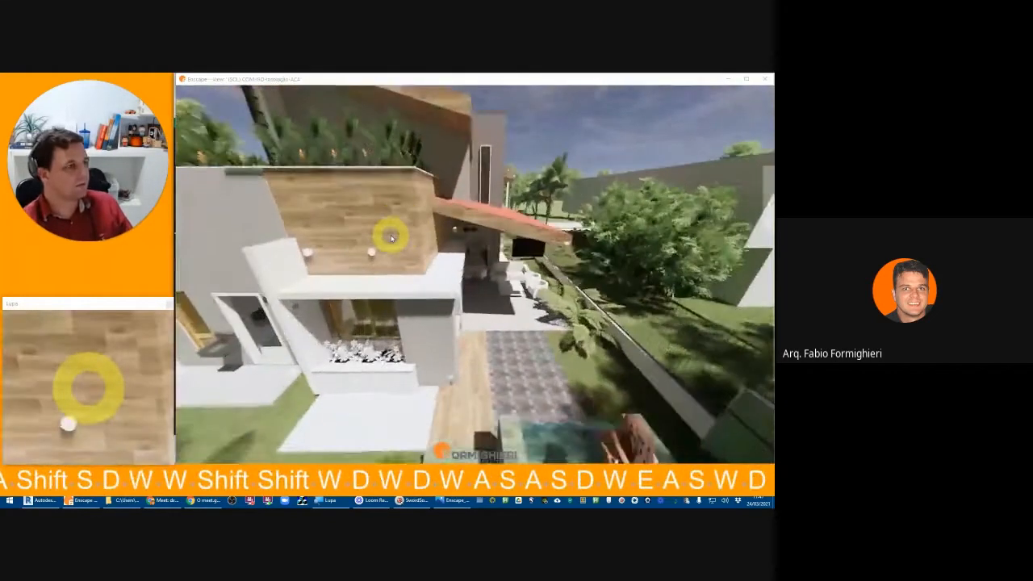
- Rise and sink around the facade to inspect how the wood-clad corner meets the terrace roof and rooftop planter
{"action": "key", "text": "w"}
{"action": "key", "text": "e"}
{"action": "key", "text": "a"}
{"action": "key", "text": "s"}
{"action": "key", "text": "a"}
{"action": "key", "text": "d"}
{"action": "key", "text": "w"}
{"action": "key", "text": "a"}
{"action": "key", "text": "a"}
{"action": "left_click", "coordinate": [391, 237]}
{"action": "key", "text": "w"}
{"action": "key", "text": "d"}
{"action": "key", "text": "d"}
{"action": "key", "text": "a"}
{"action": "key", "text": "d"}
{"action": "key", "text": "q"}
{"action": "key", "text": "a"}
{"action": "key", "text": "a"}
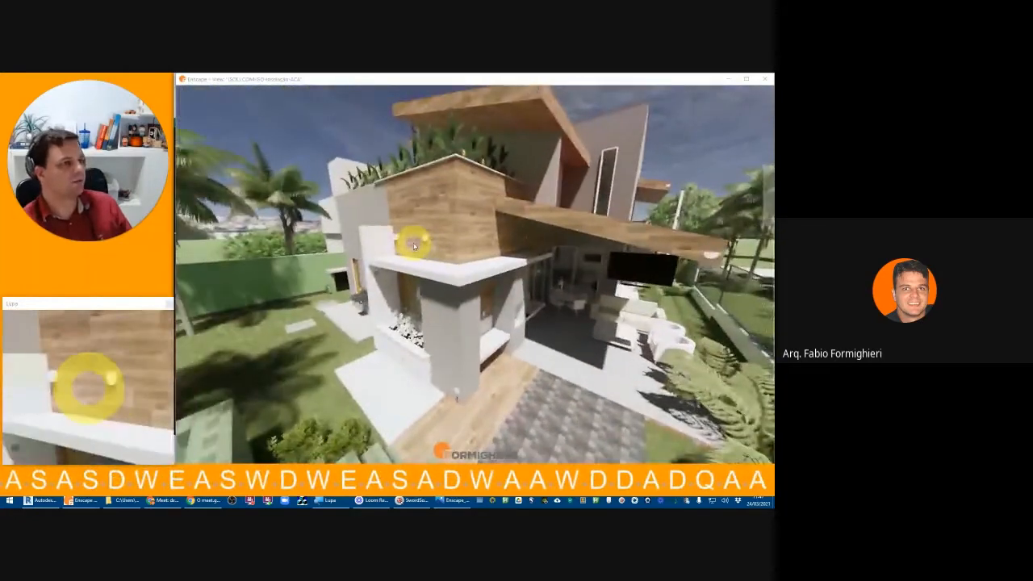
{"action": "key", "text": "s"}
{"action": "key", "text": "s"}
{"action": "key", "text": "s"}
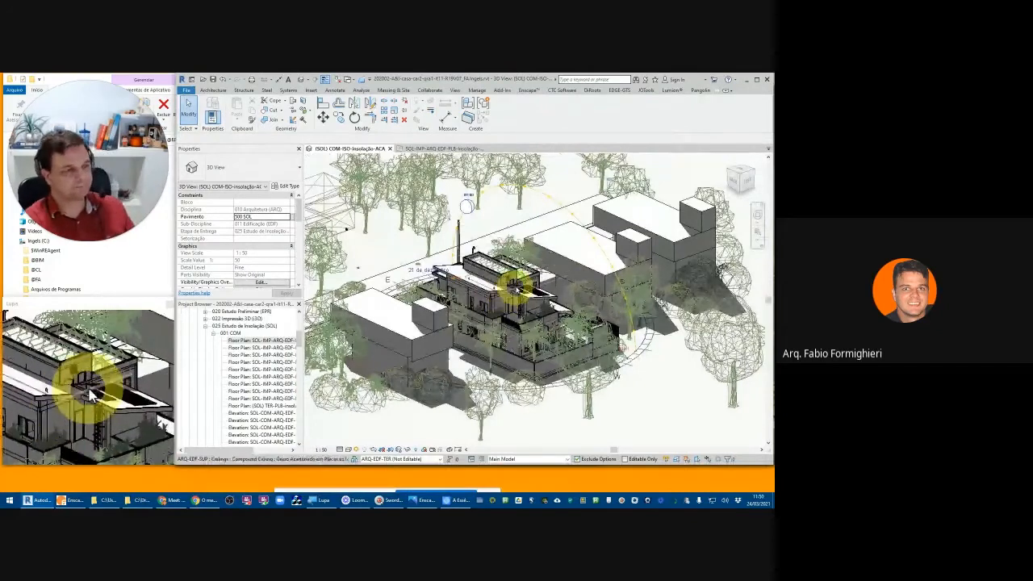
- Check the Google Meet call, return to Revit and review the project location defined by Internet Mapping Service
{"action": "left_click", "coordinate": [171, 500]}
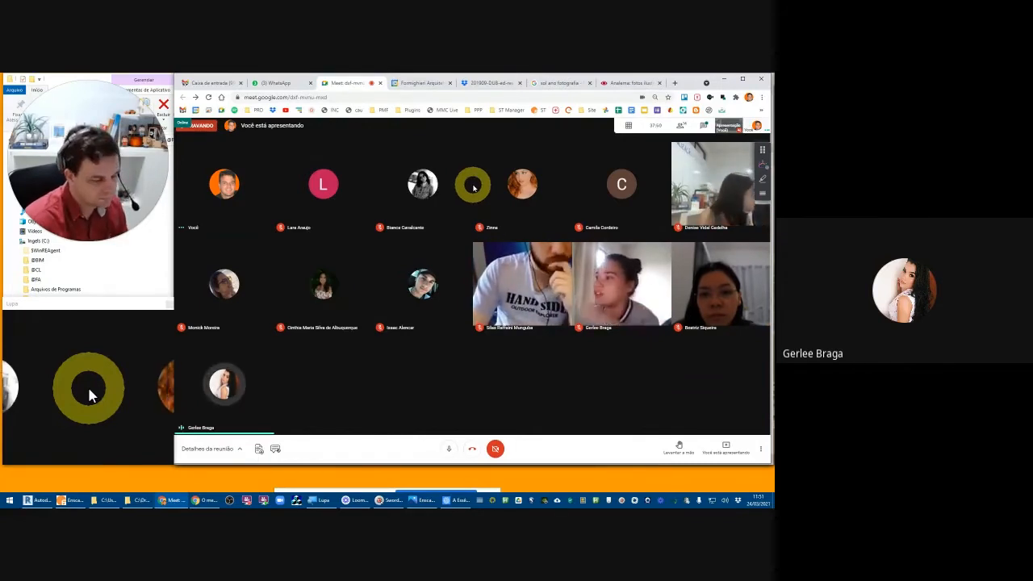
{"action": "key", "text": "alt+Tab"}
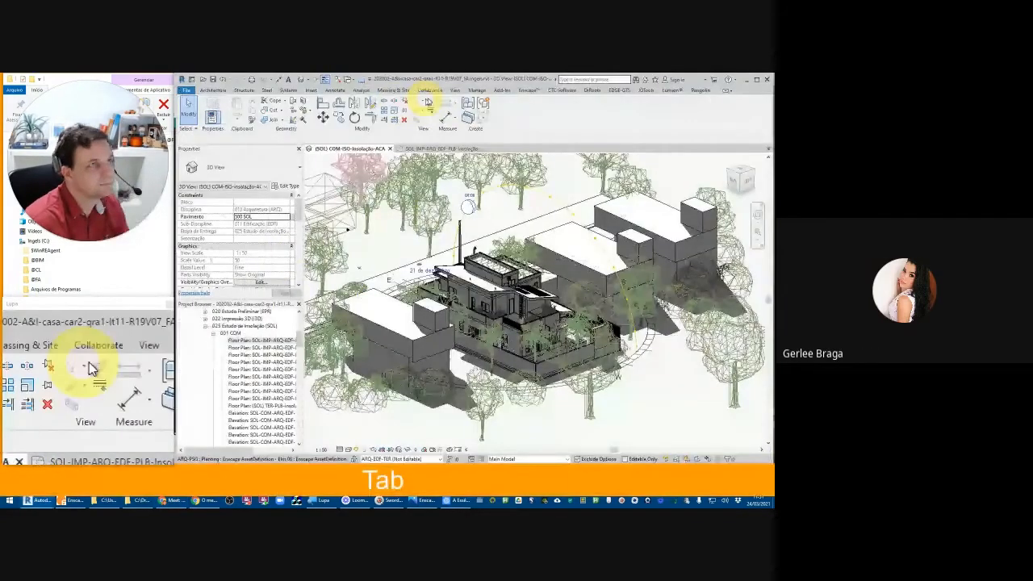
{"action": "left_click", "coordinate": [474, 90]}
{"action": "left_click", "coordinate": [471, 110]}
{"action": "left_click", "coordinate": [471, 107]}
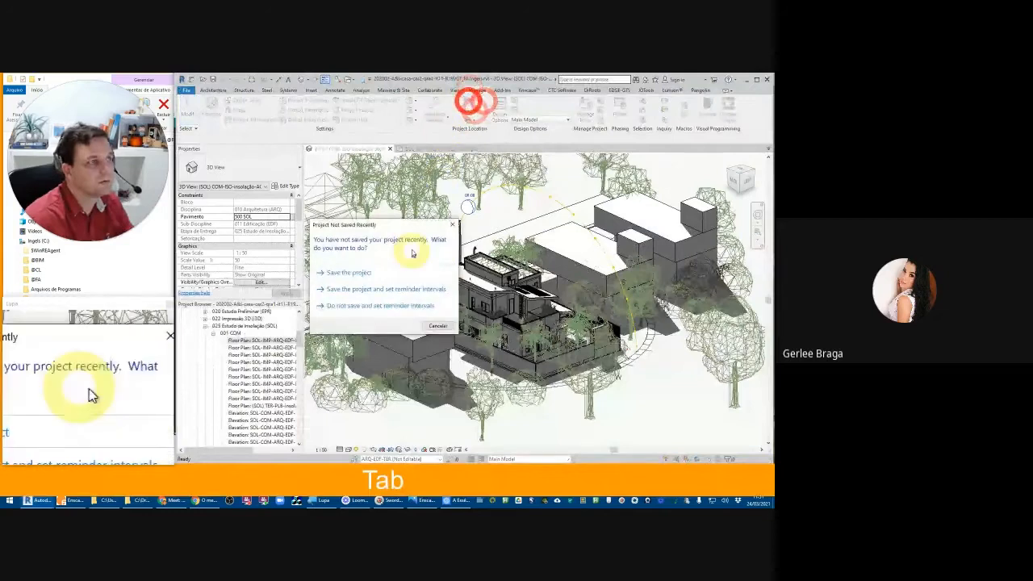
{"action": "left_click", "coordinate": [452, 225]}
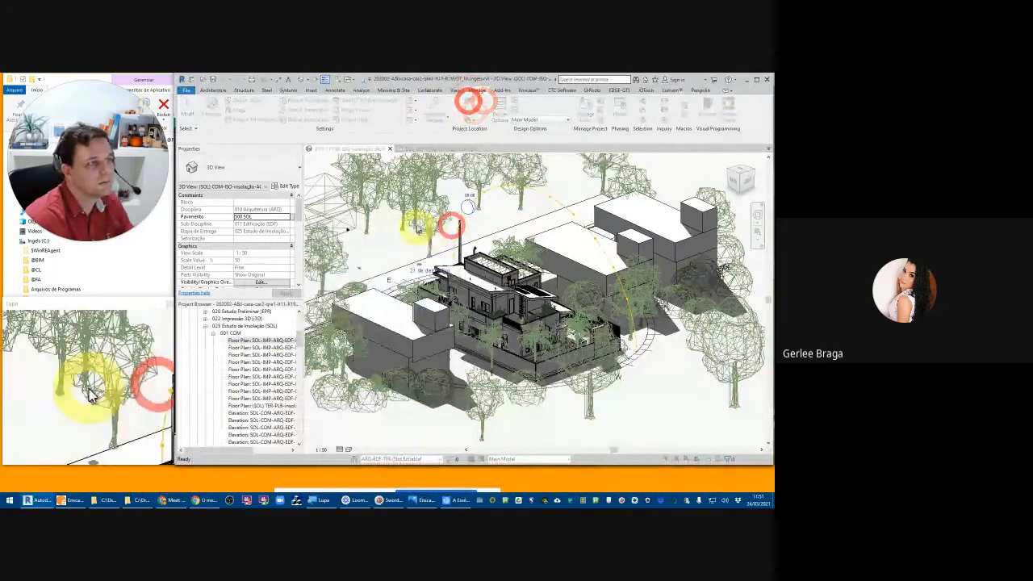
{"action": "left_click_drag", "start_coordinate": [469, 206], "coordinate": [304, 173]}
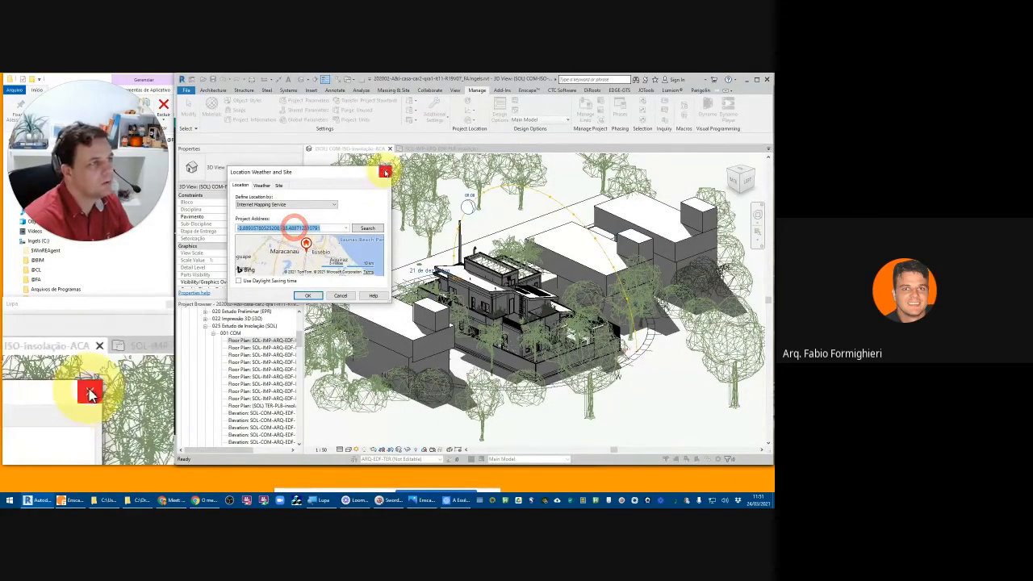
{"action": "left_click", "coordinate": [386, 172]}
- Examine the project position options, including Rotate True North and Rotate Project North, without applying any
{"action": "left_click", "coordinate": [470, 119]}
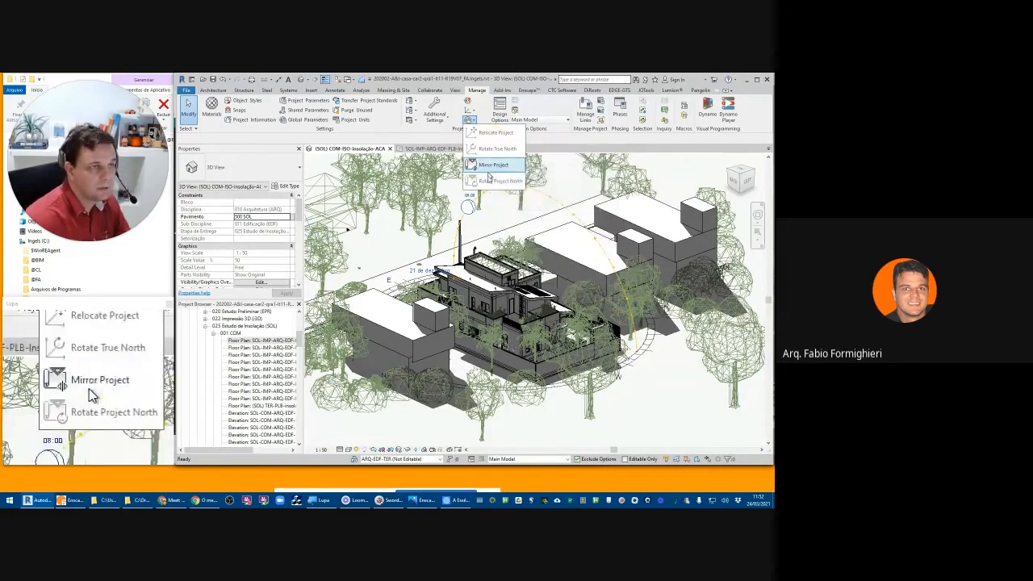
{"action": "left_click", "coordinate": [446, 140]}
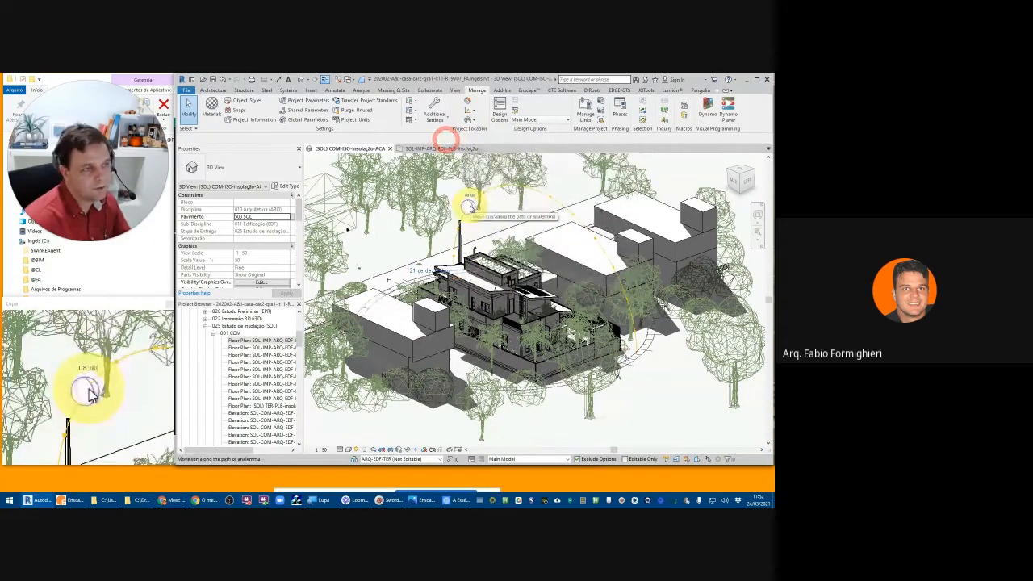
{"action": "left_click", "coordinate": [477, 501]}
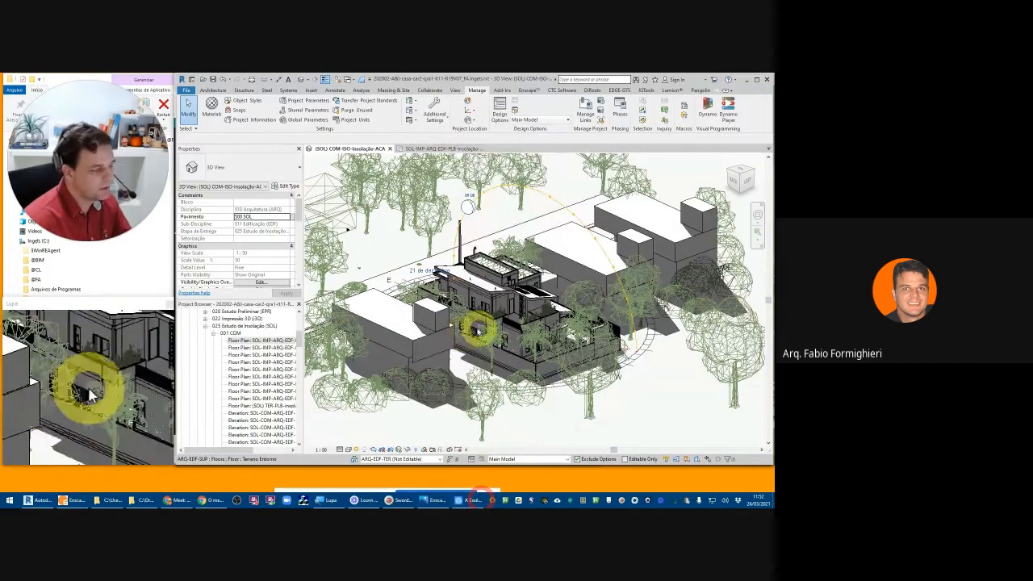
- Switch to the Google Meet call, dismiss the chat notification and enlarge the webcam view
{"action": "key", "text": "alt+Tab"}
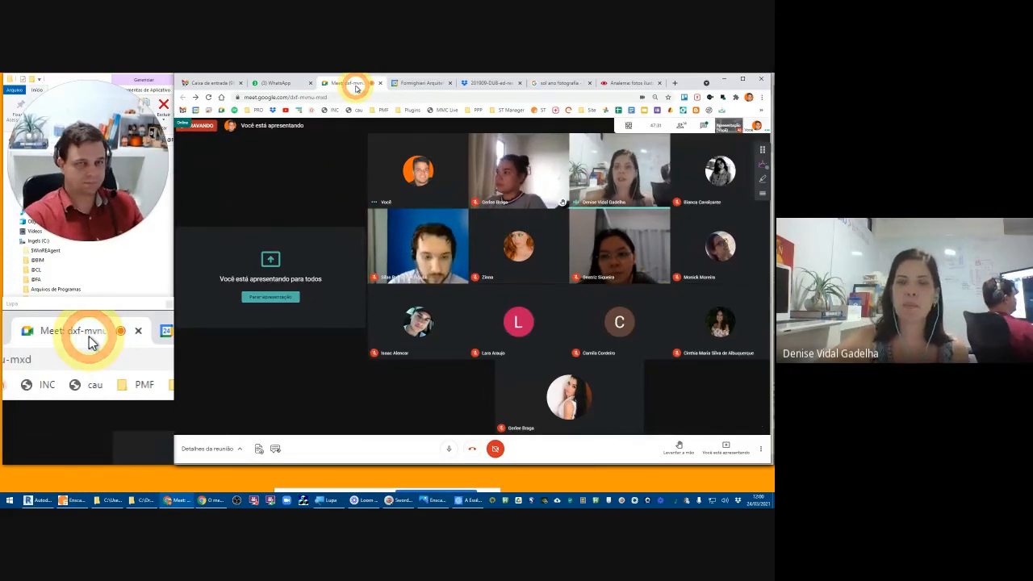
{"action": "mouse_move", "coordinate": [656, 133]}
{"action": "left_click", "coordinate": [703, 128]}
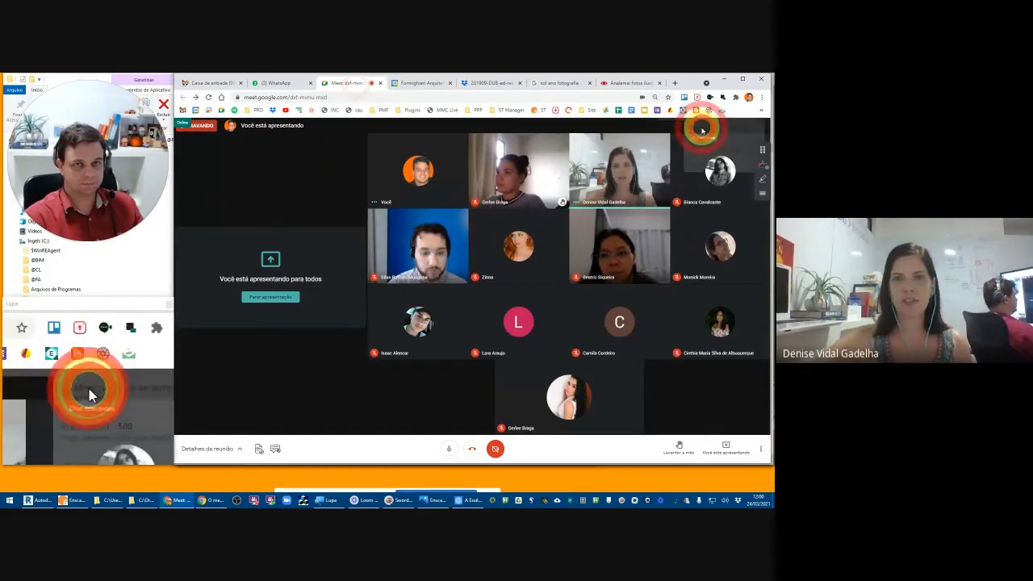
{"action": "left_click", "coordinate": [99, 242]}
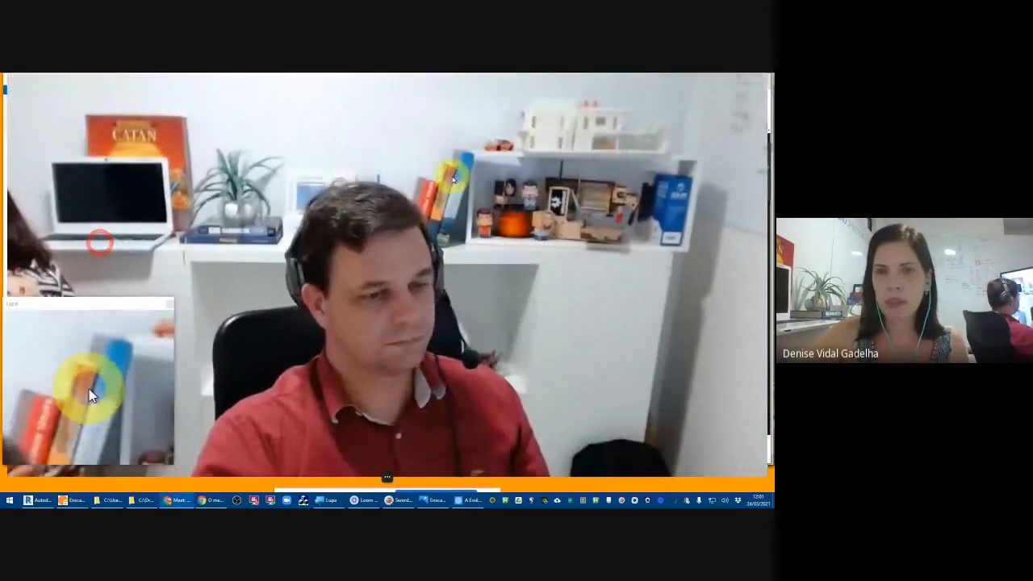